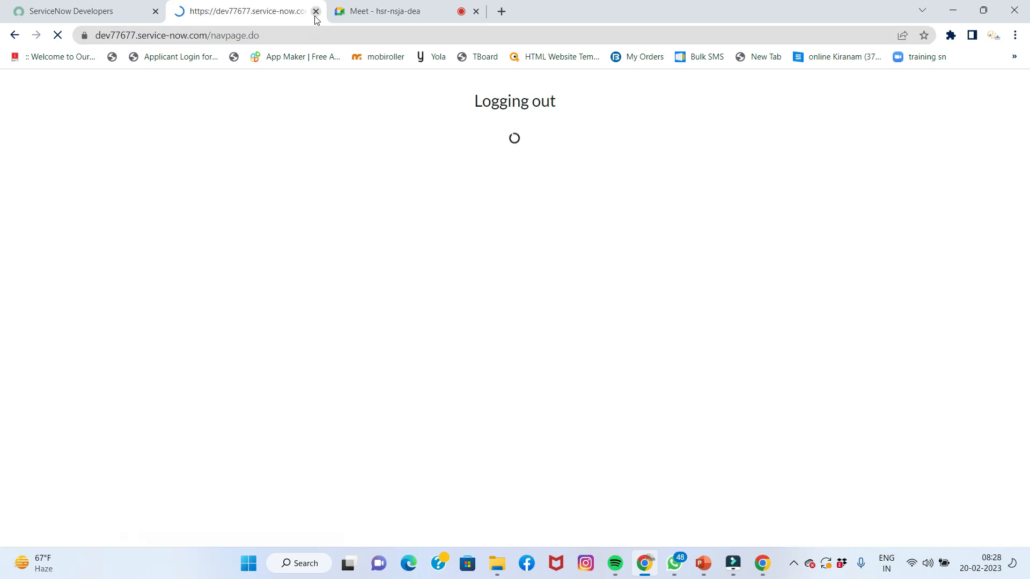
Sign out of the current developer account from the avatar menu and return to Sign In
click(127, 13)
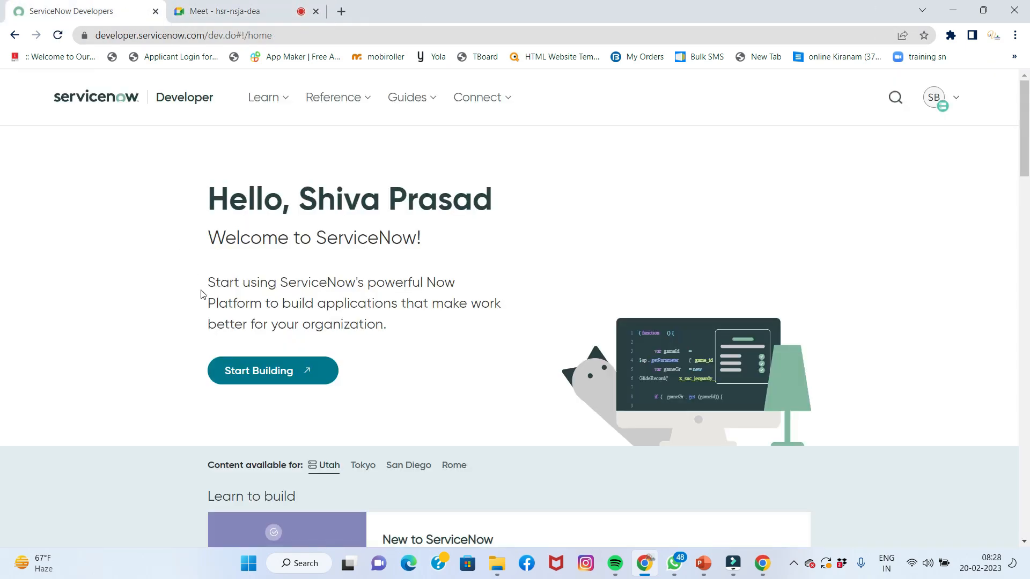
click(931, 100)
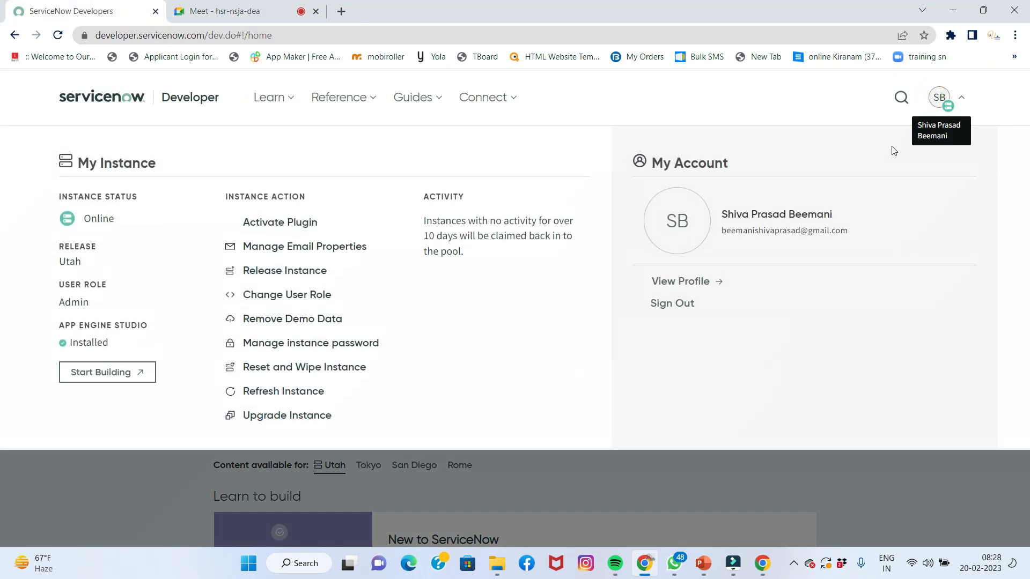
click(692, 304)
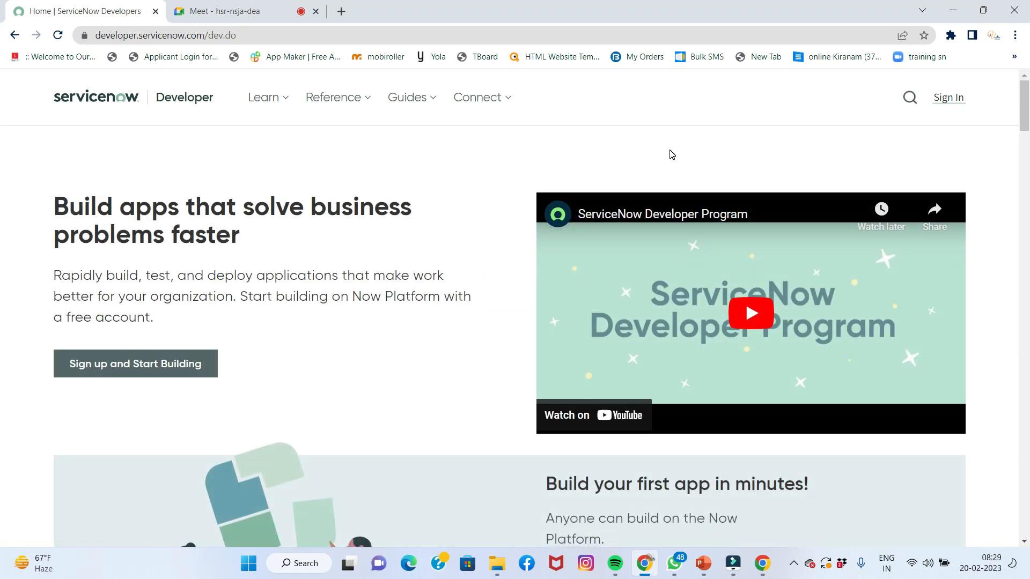
click(940, 102)
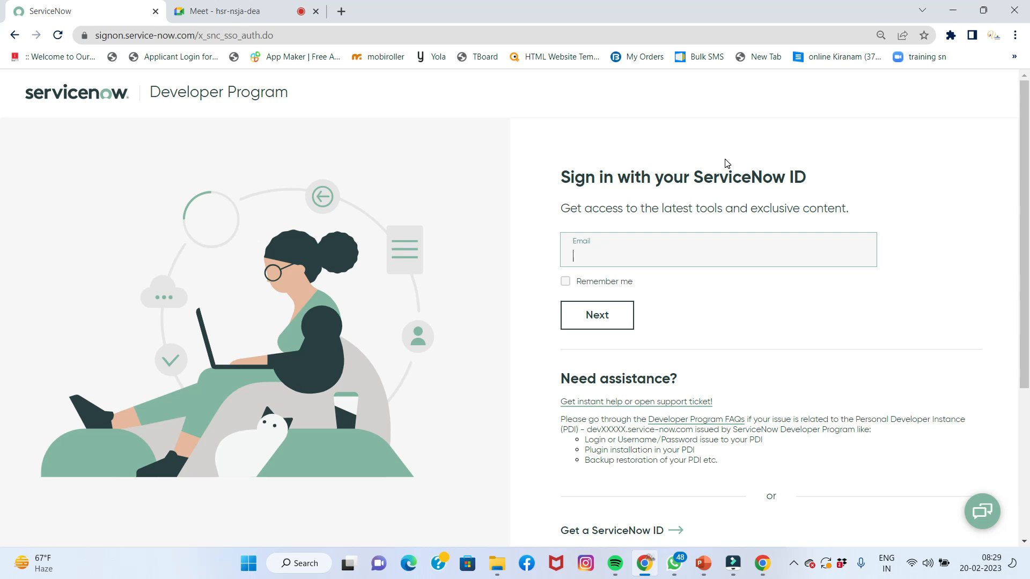
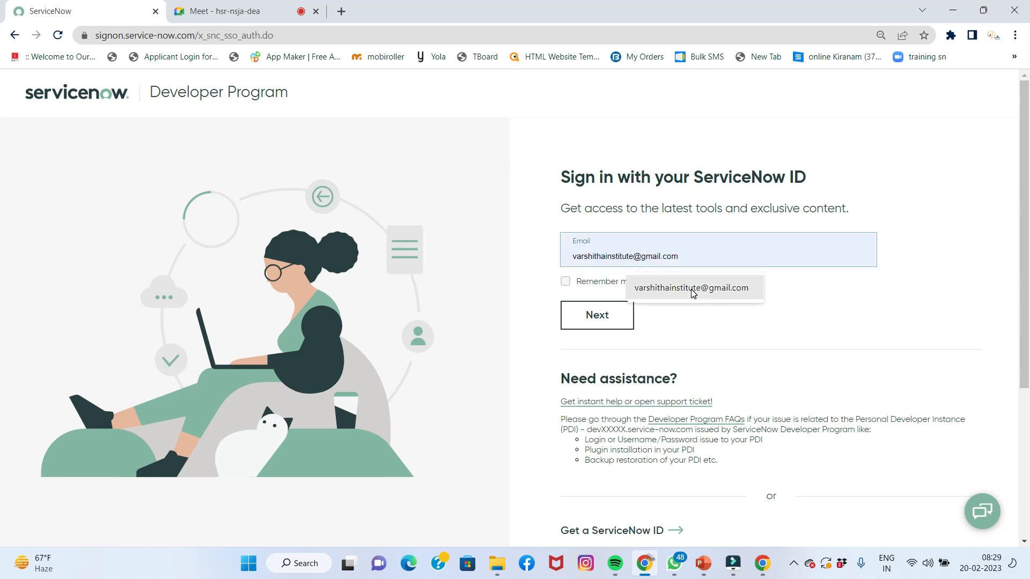
Sign in with the autofilled account e-mail and the account password
click(691, 287)
click(629, 319)
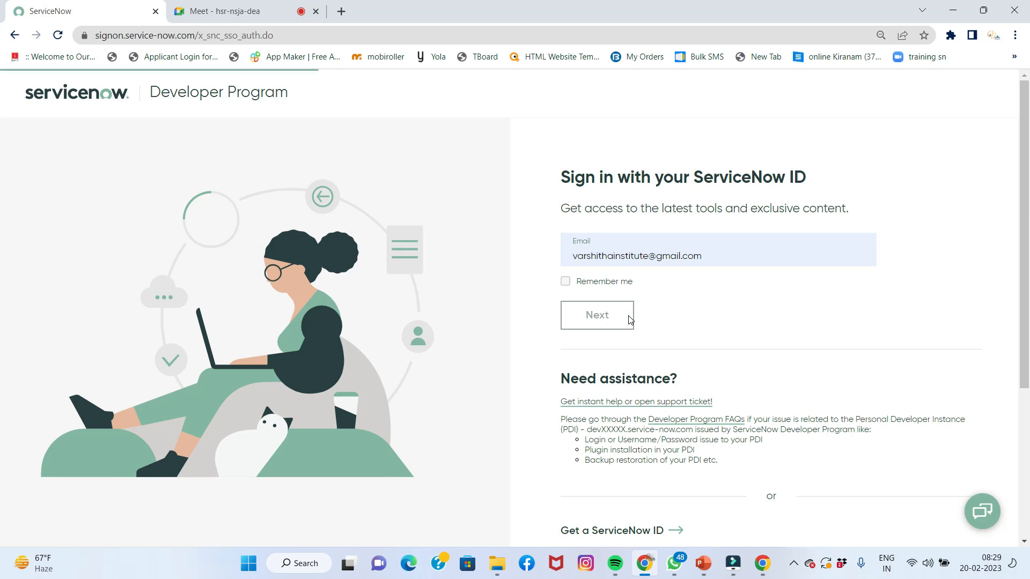
click(625, 291)
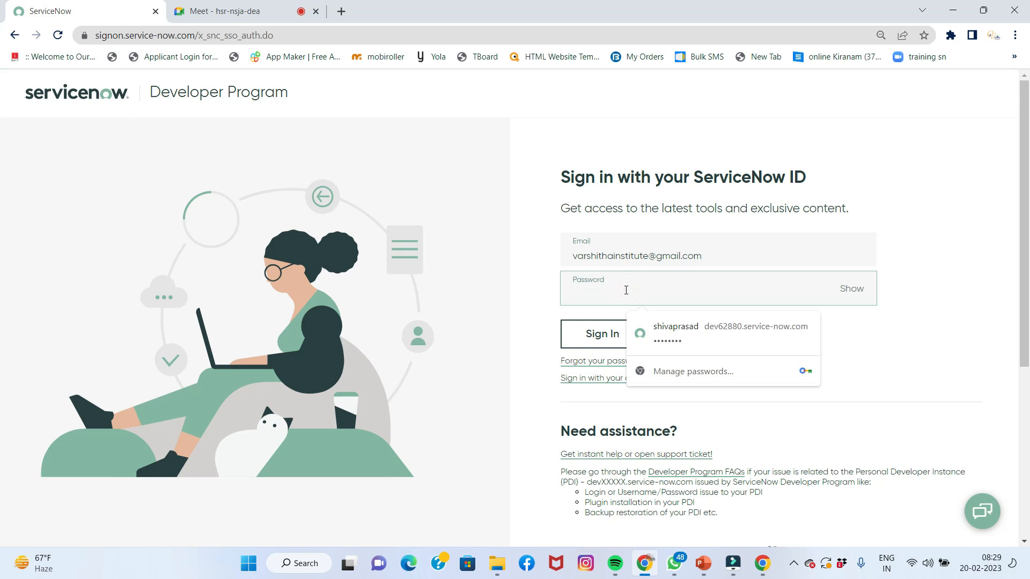
text(*********)
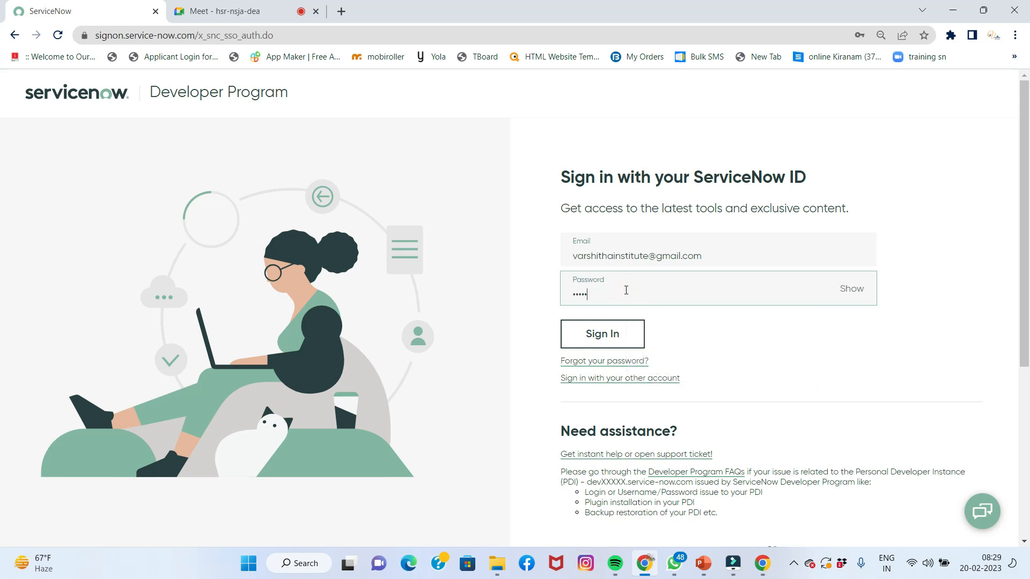
click(617, 331)
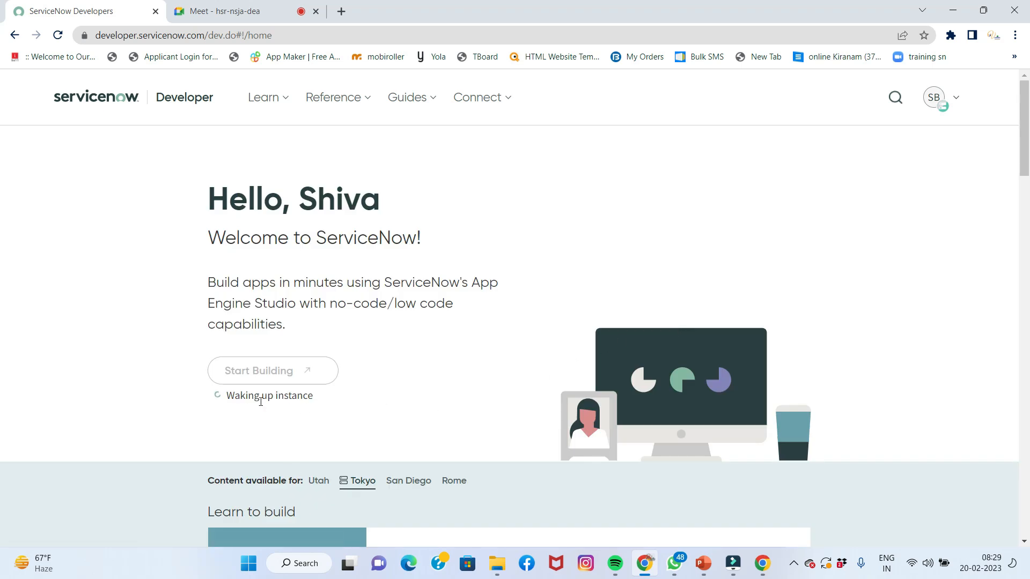
In a separate Edge window, load developer.servicenow.com and start signing in
click(409, 564)
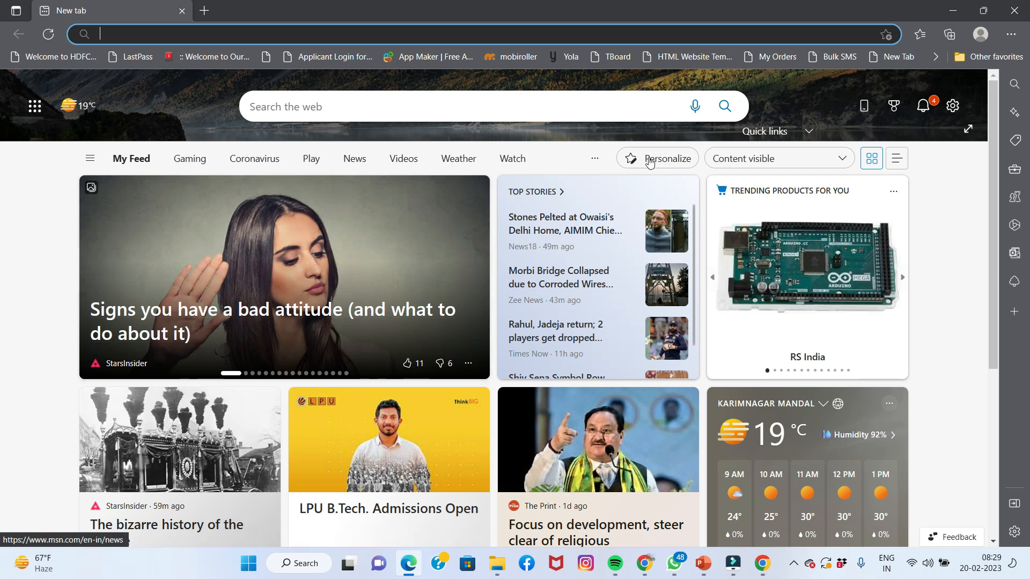
text(deve)
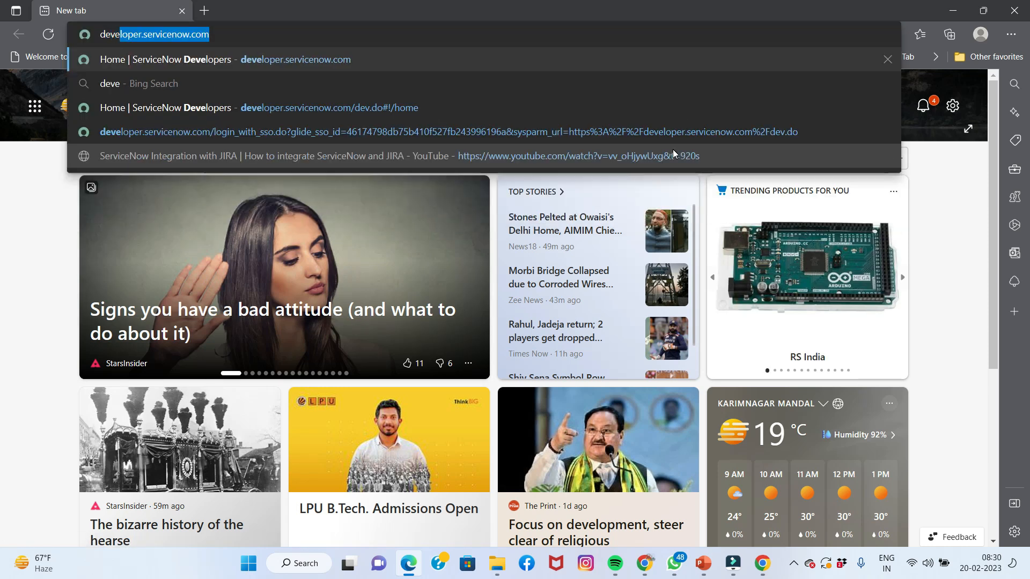
key(Return)
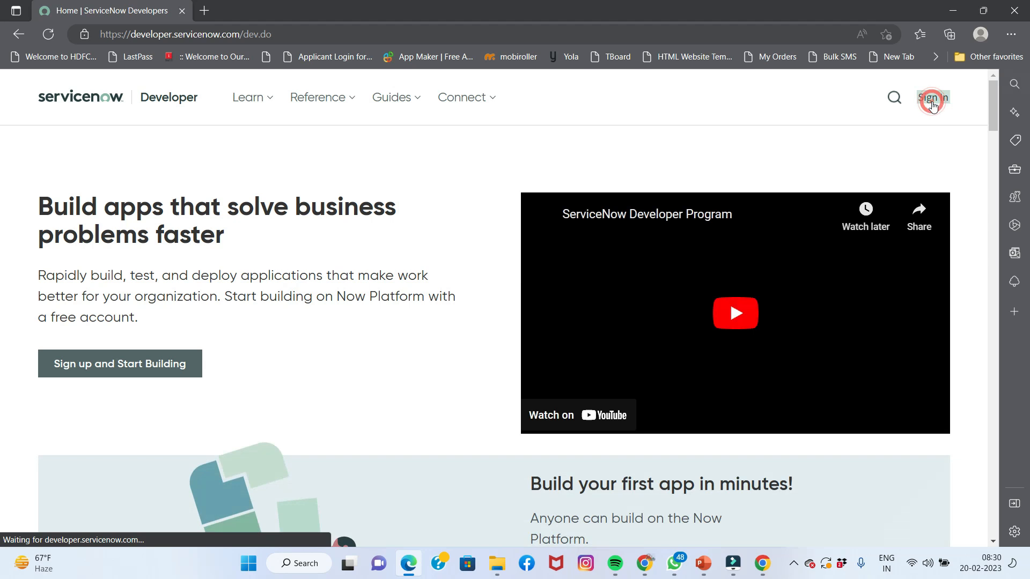
click(932, 98)
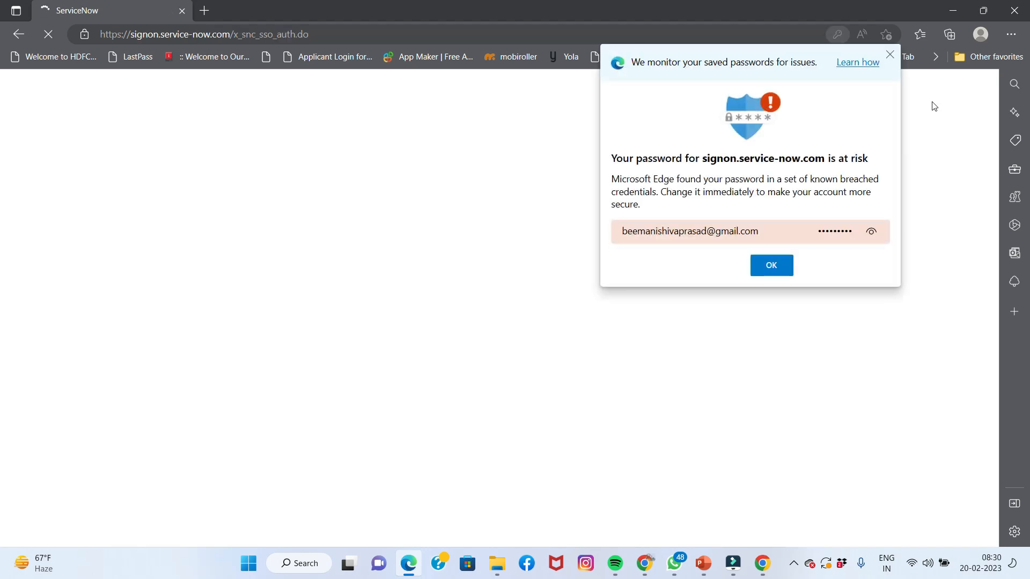
click(773, 266)
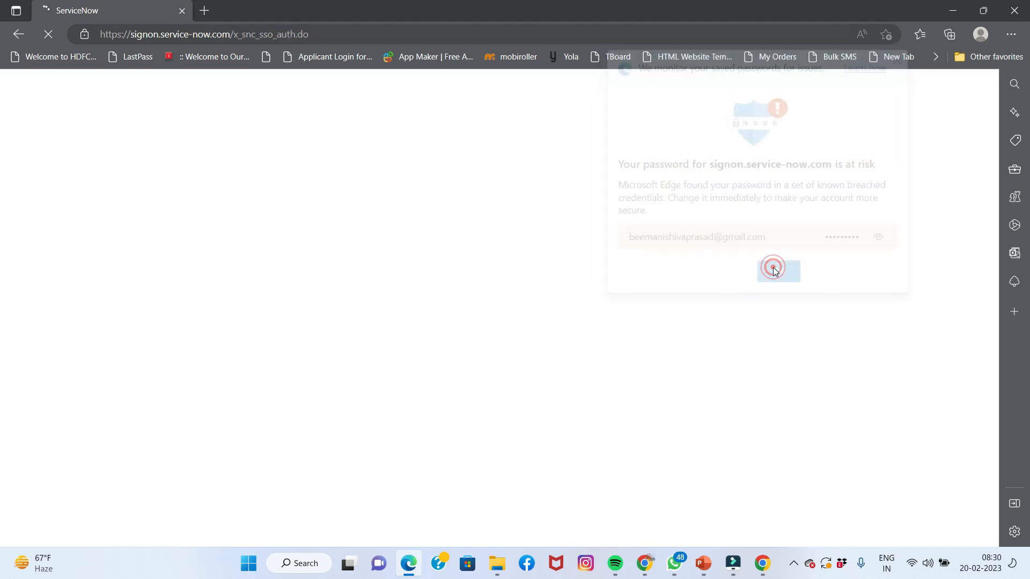
Enter the second account's saved work e-mail address and continue
key(ctrl+a)
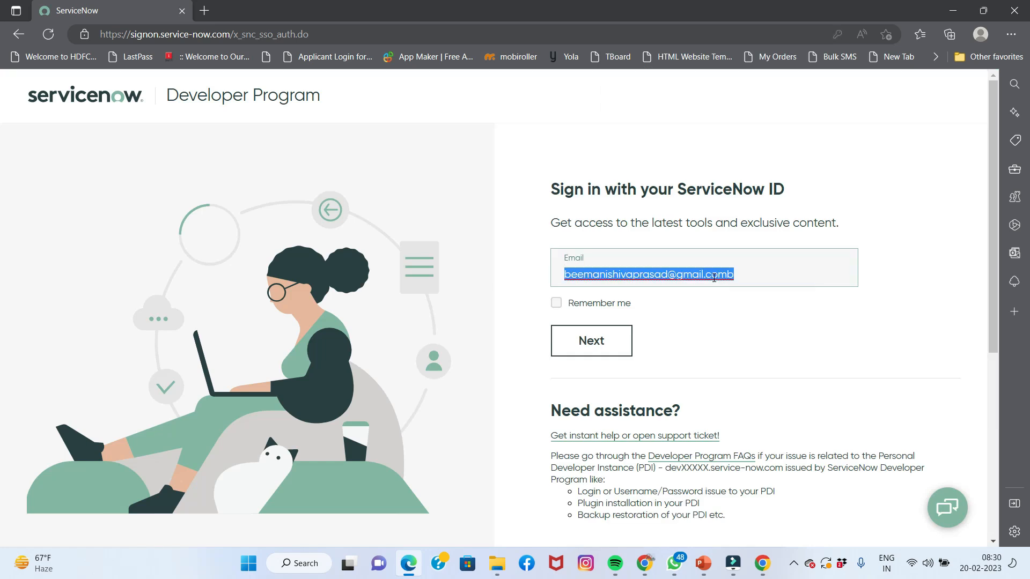
text(beeman)
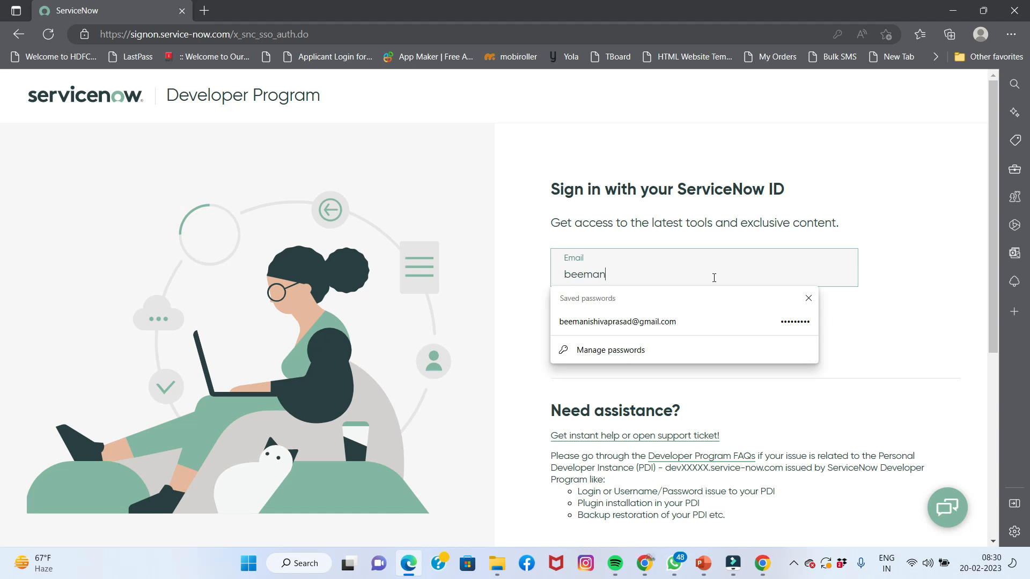
text(i.sni)
key(BackSpace)
key(BackSpace)
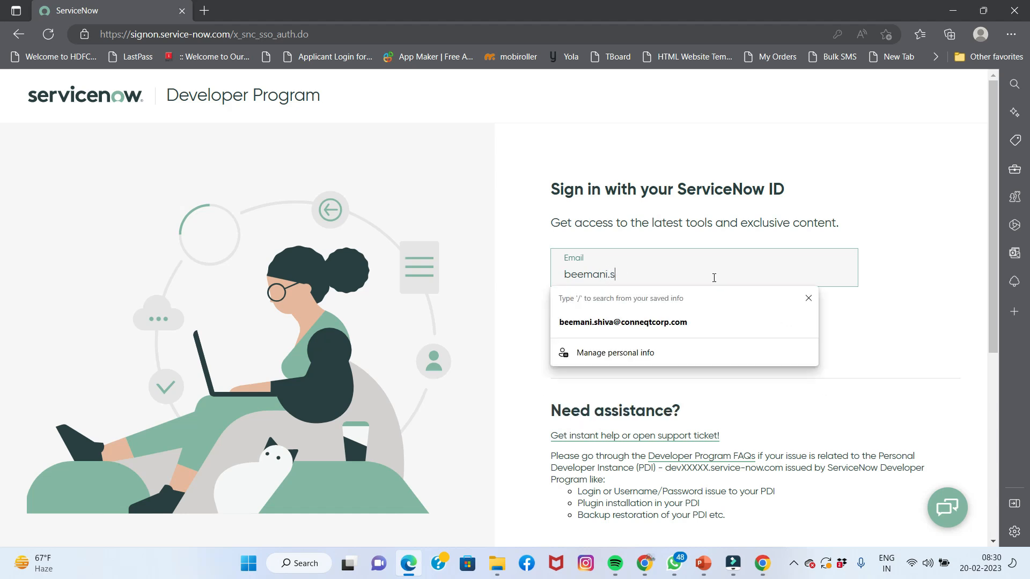
click(643, 322)
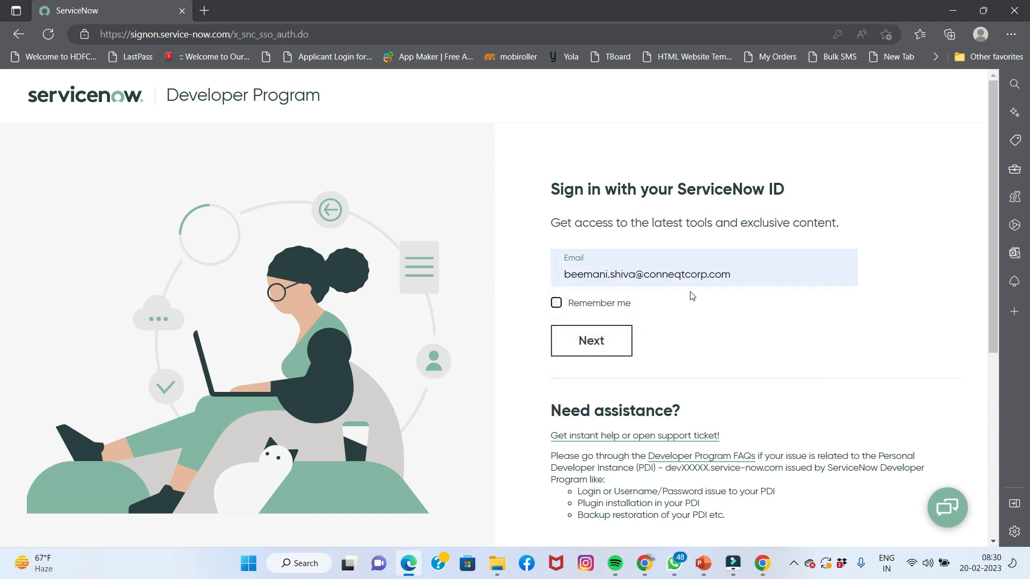
click(610, 334)
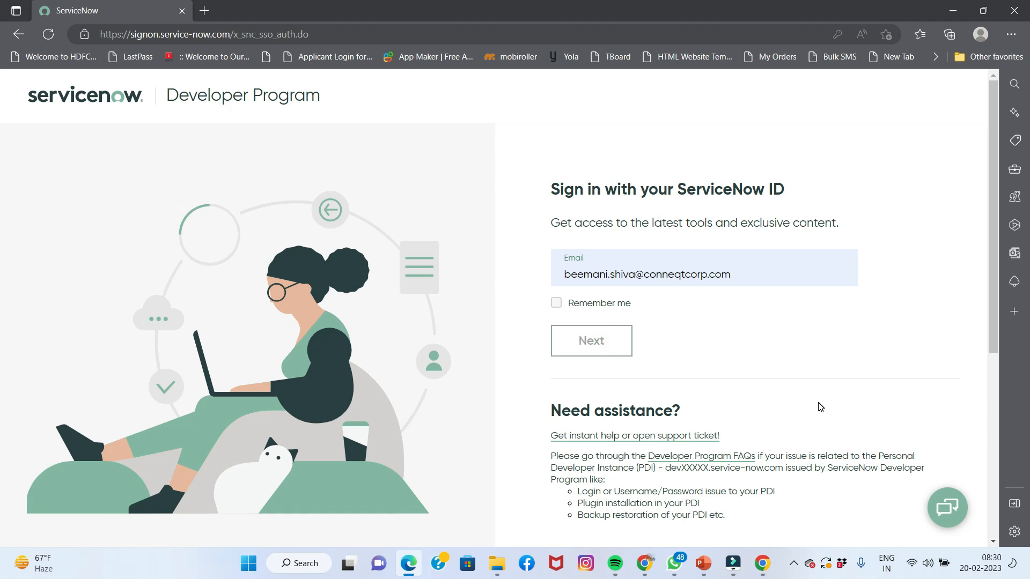
Enter the second account's password, sign in, and decline saving the password
click(689, 307)
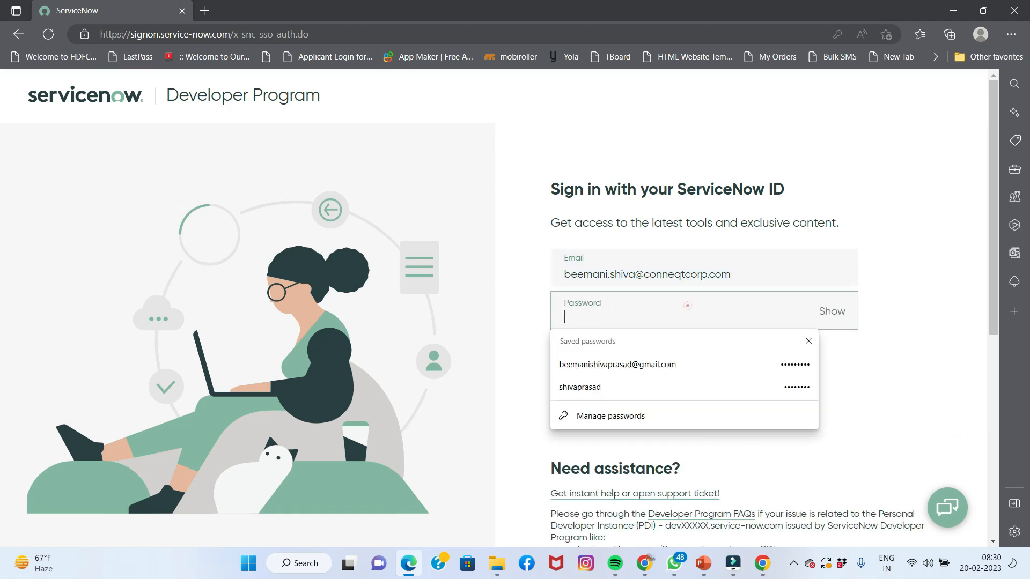
text(•••••••••)
click(632, 352)
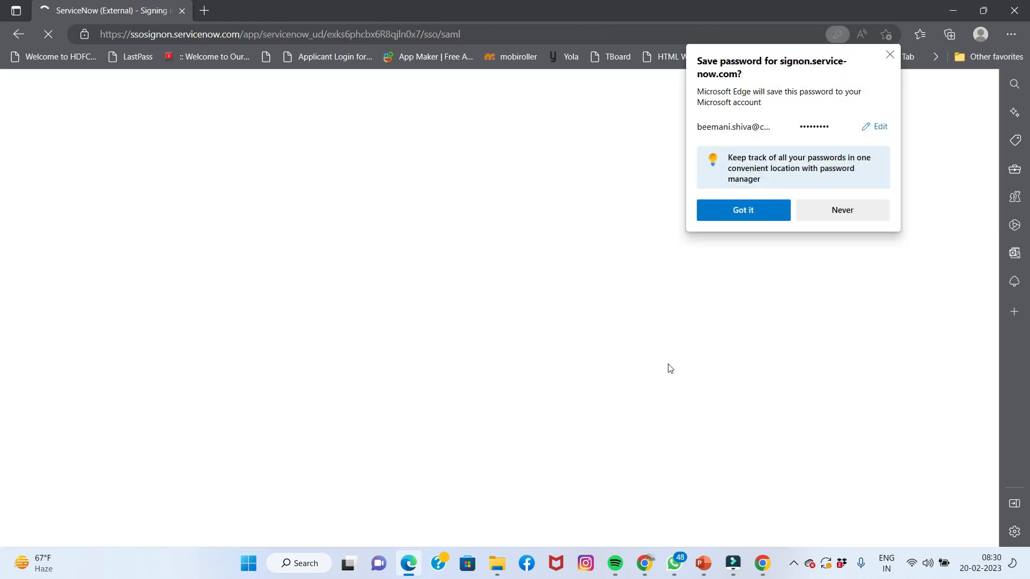
click(852, 215)
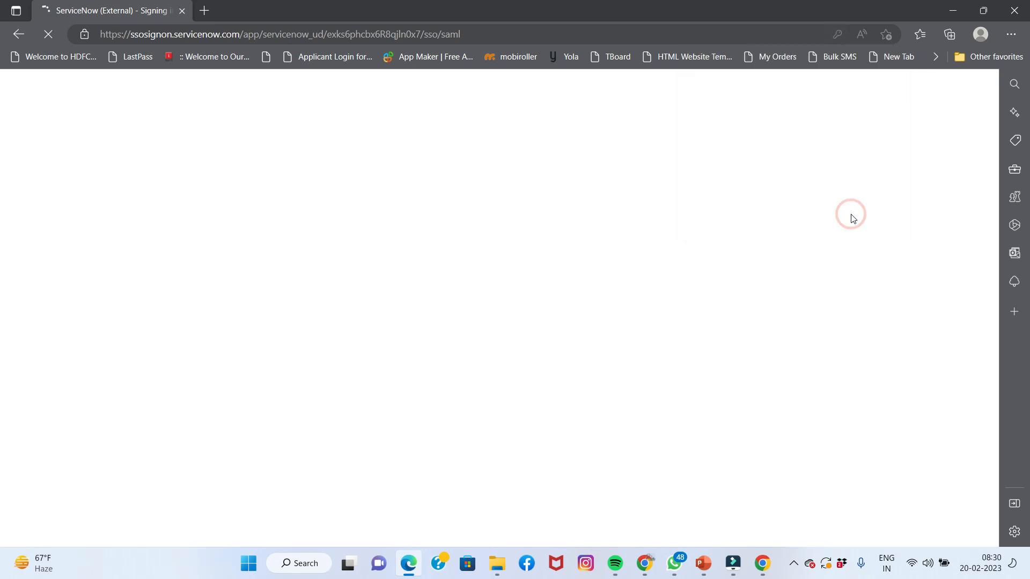
click(644, 570)
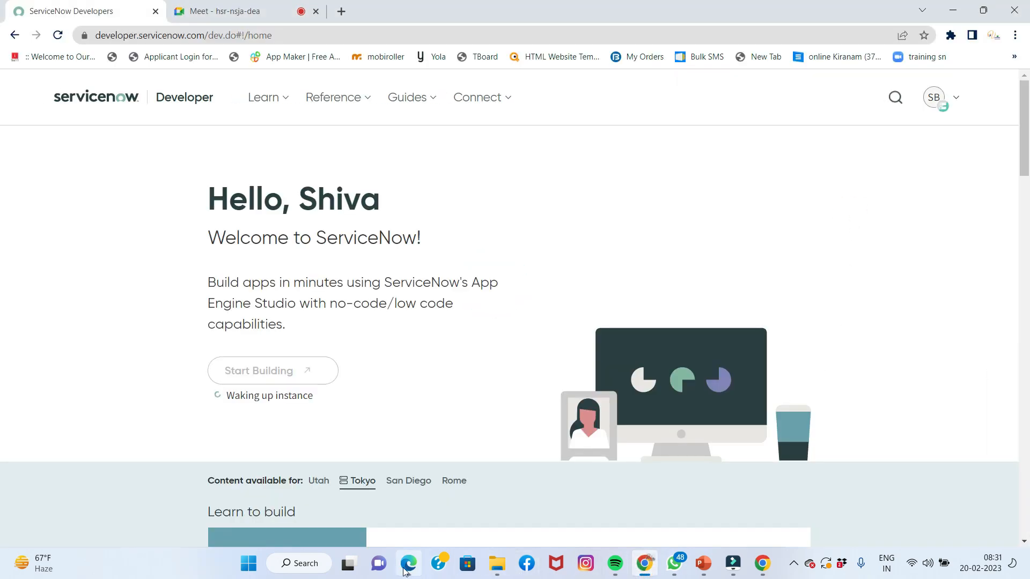
Compare the two accounts' portal windows, ending on the first account's window
click(408, 563)
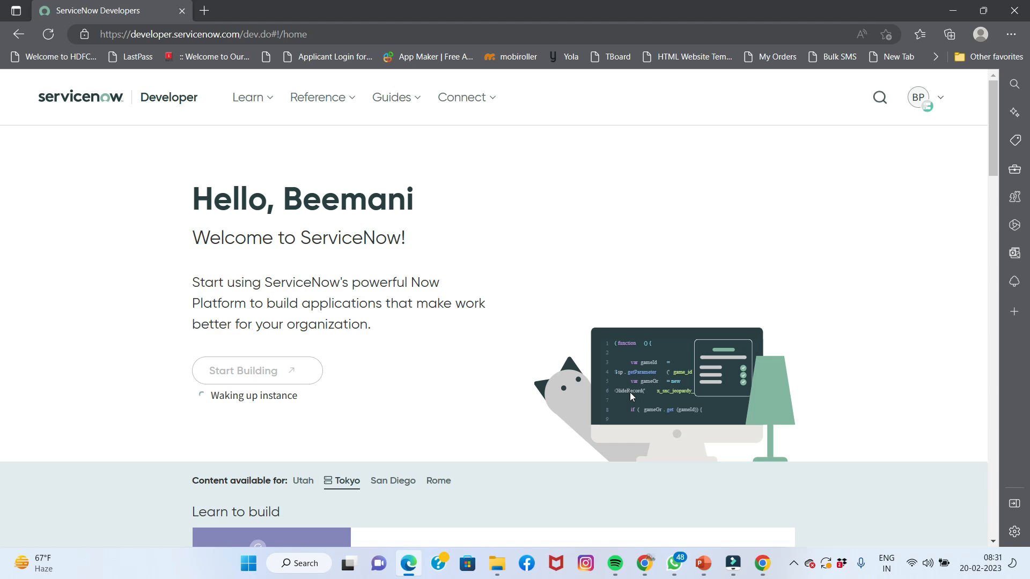
click(648, 564)
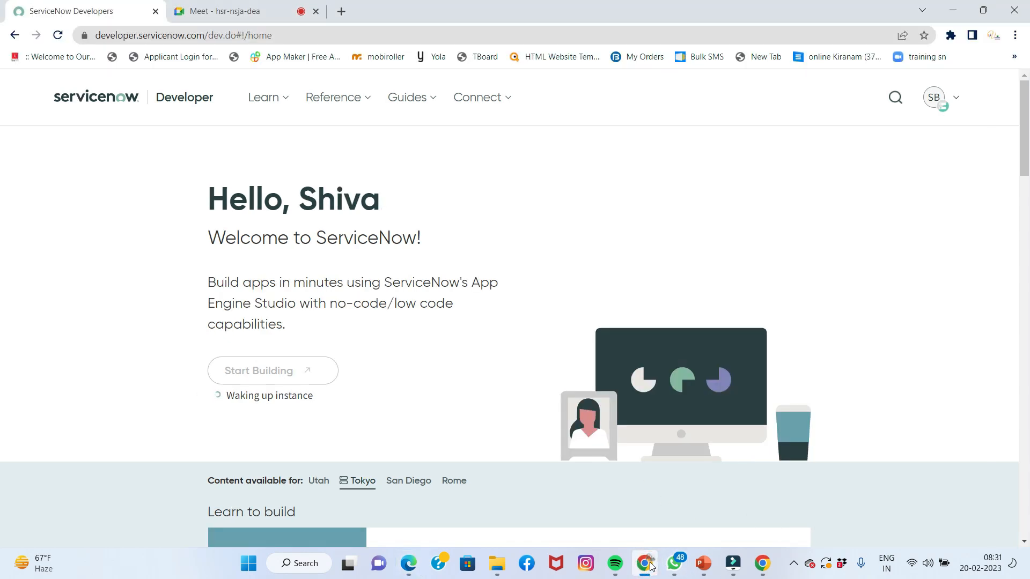
click(410, 564)
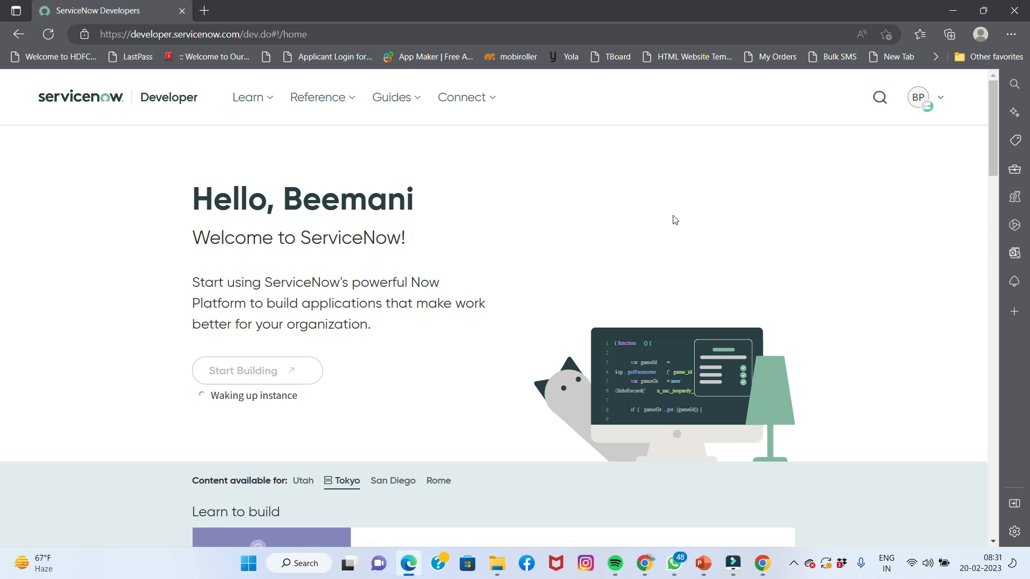
click(643, 563)
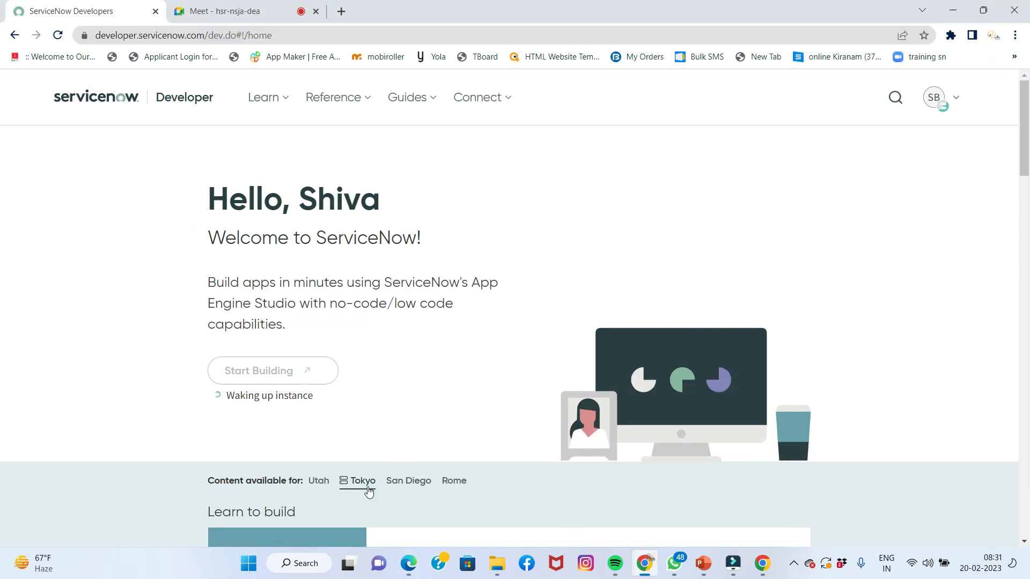
click(412, 564)
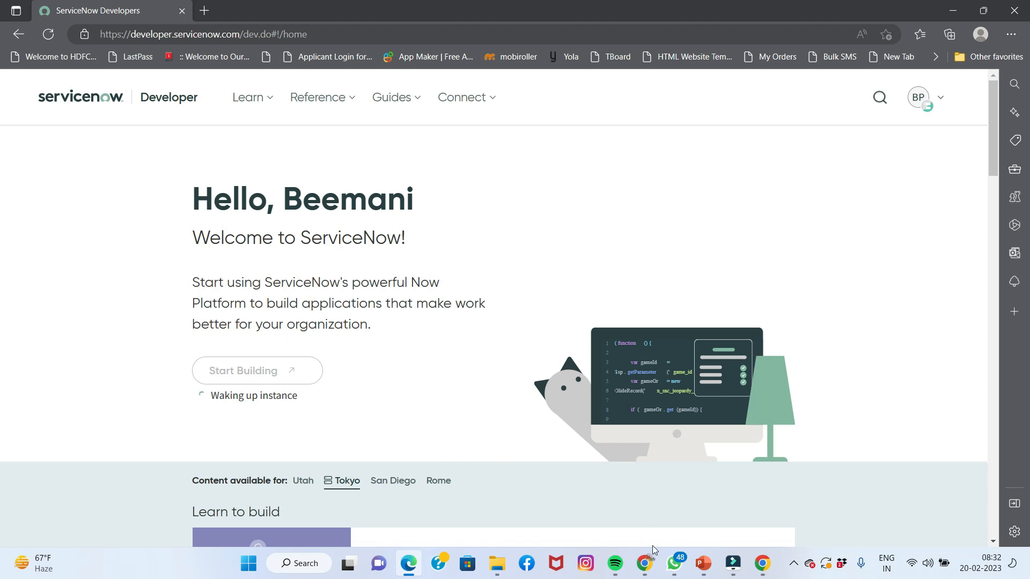
click(653, 566)
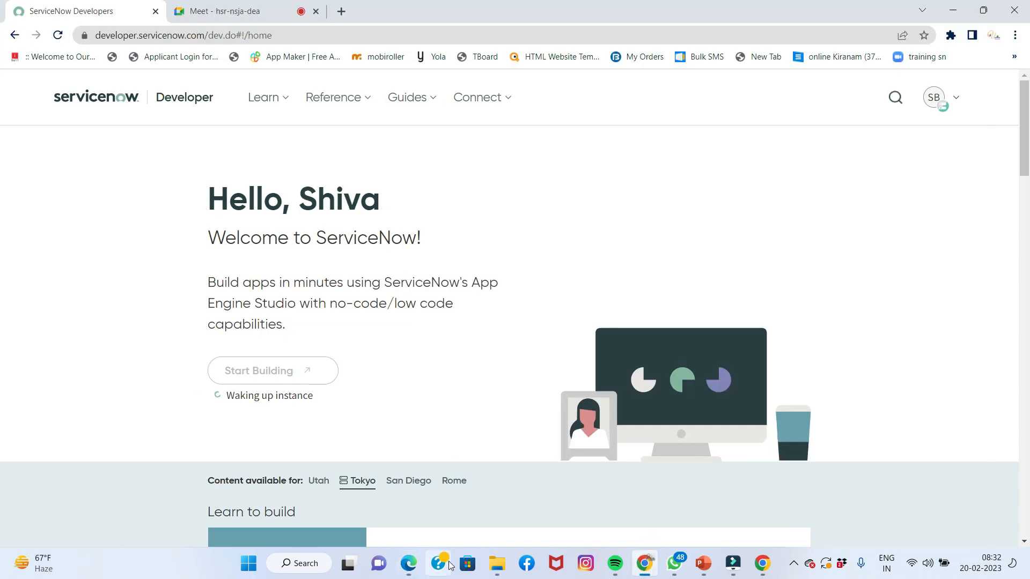
click(409, 563)
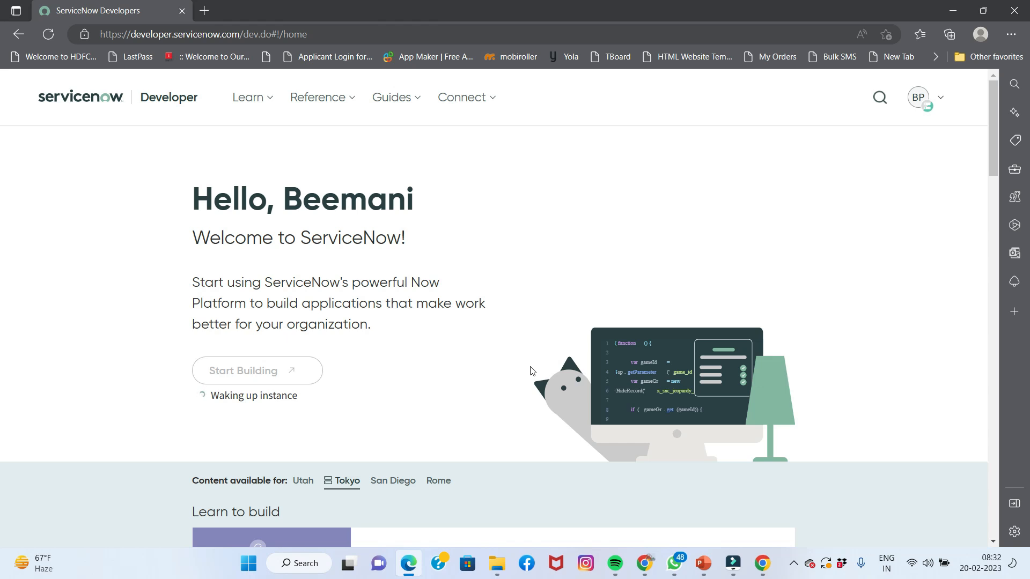
click(645, 564)
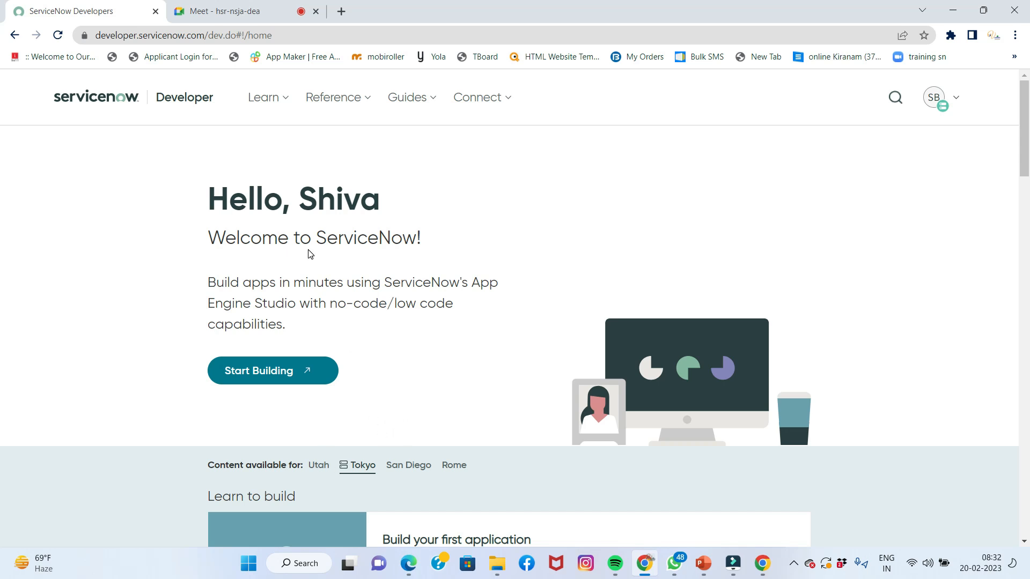
Review the instance details, then launch the developer instance with Start Building
click(932, 106)
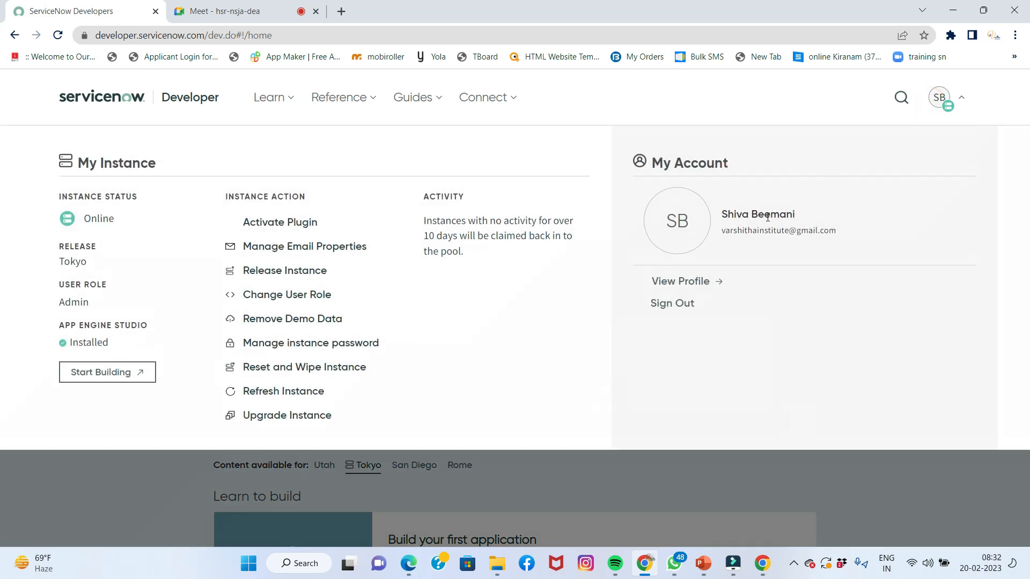
click(857, 511)
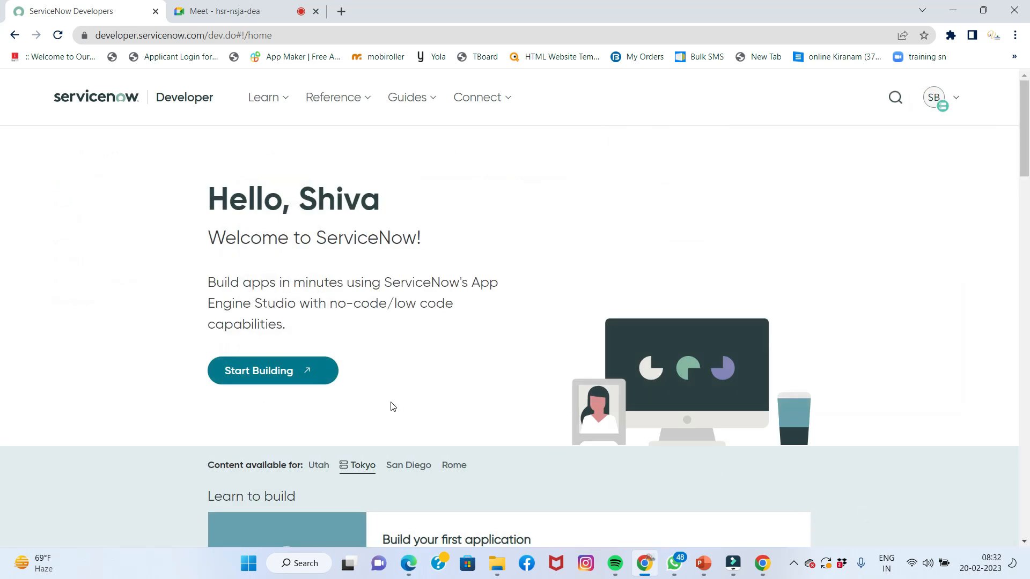
click(306, 372)
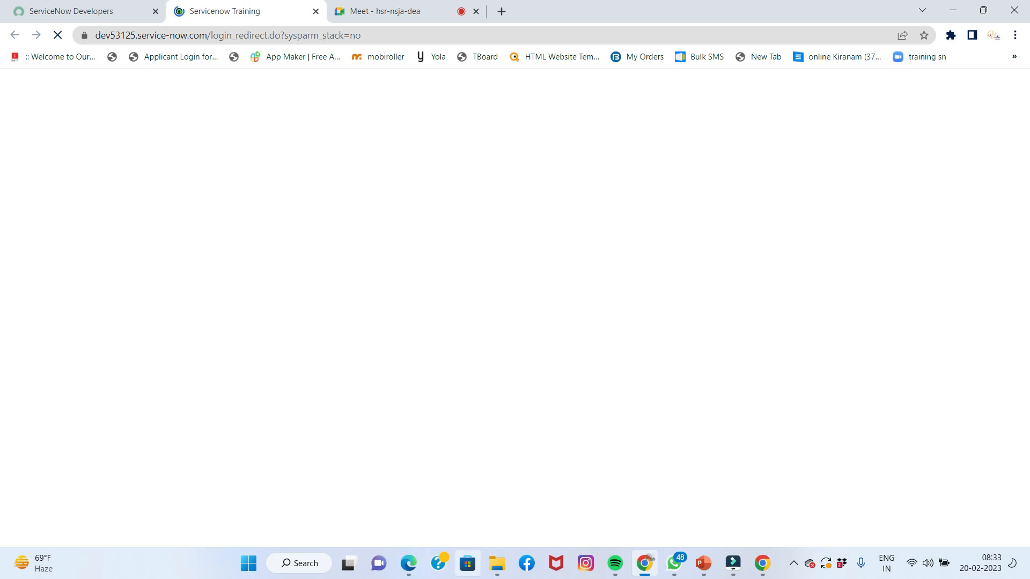
Launch the second account's developer instance from Edge, then minimize Edge
click(408, 563)
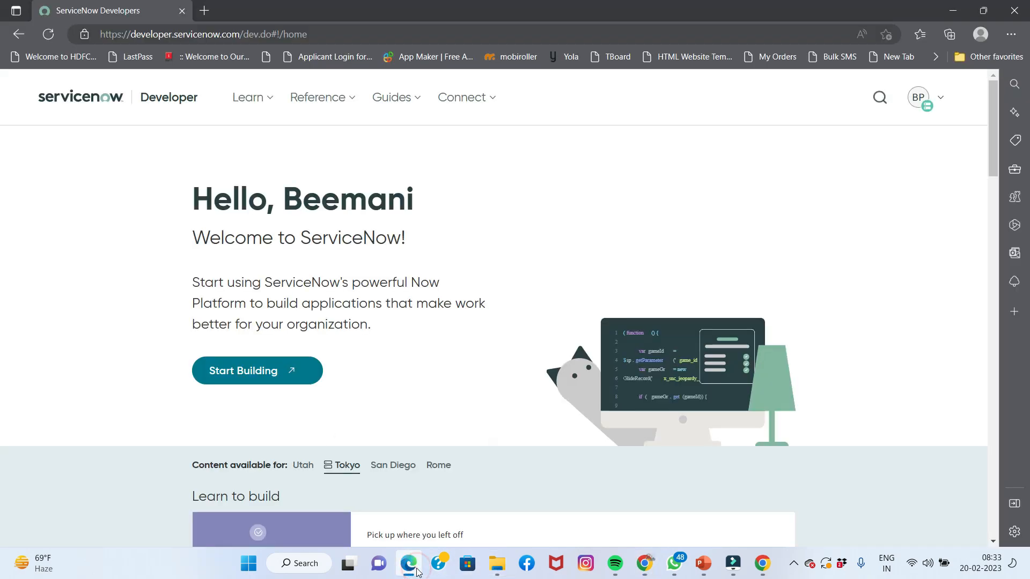
click(278, 374)
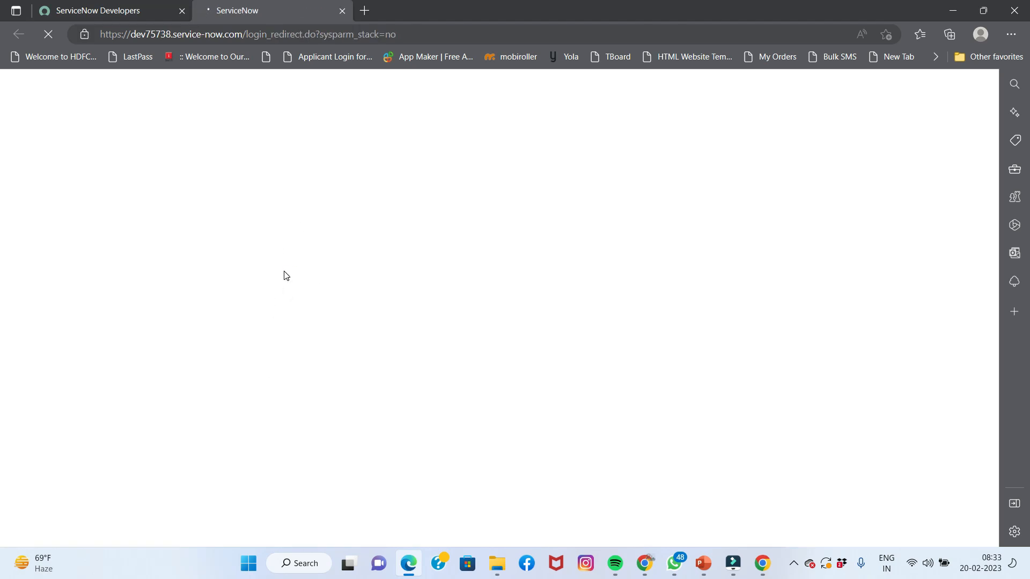
click(958, 11)
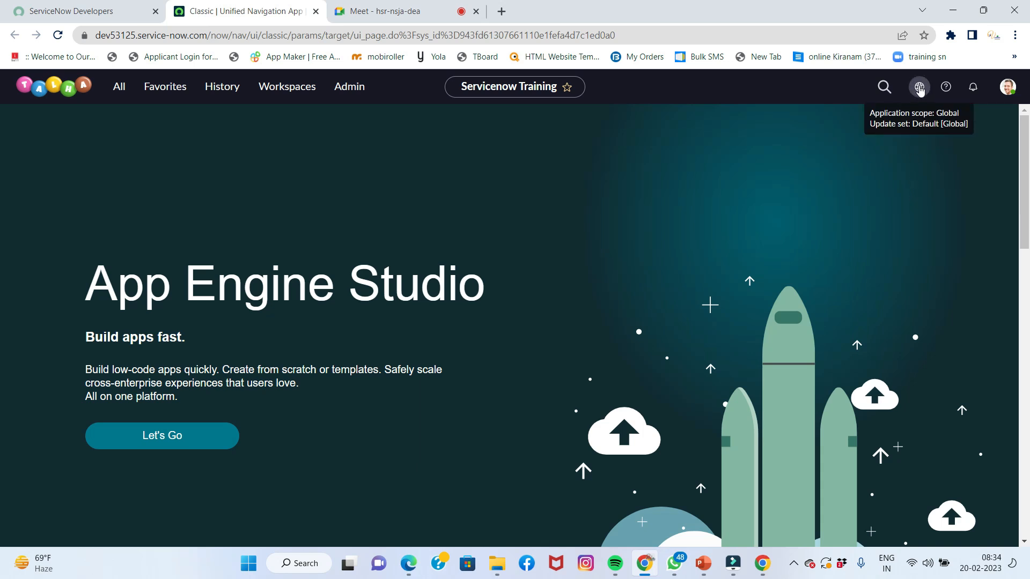
Keep Default [Global] as the current update set and open its record
click(921, 89)
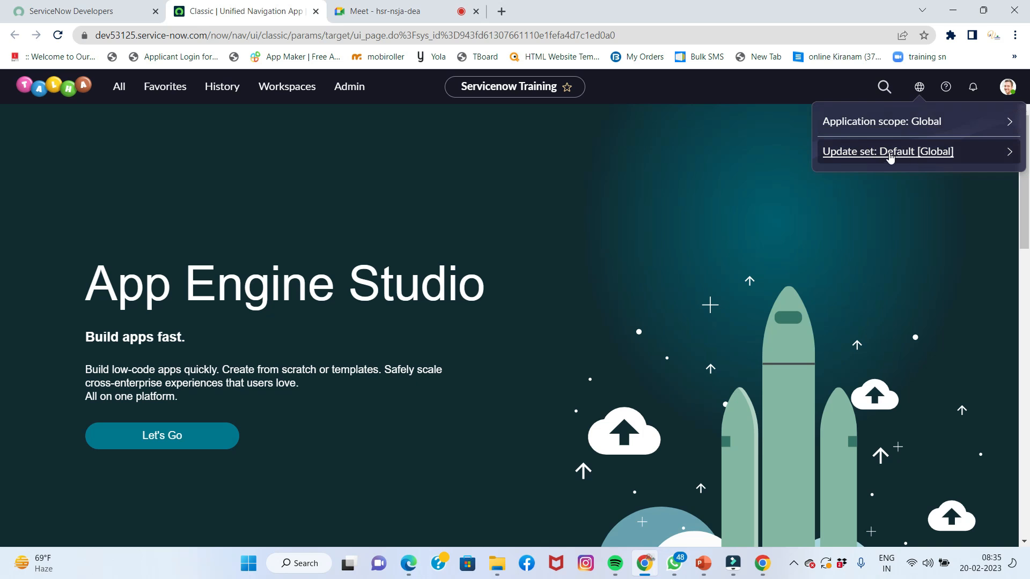
click(891, 156)
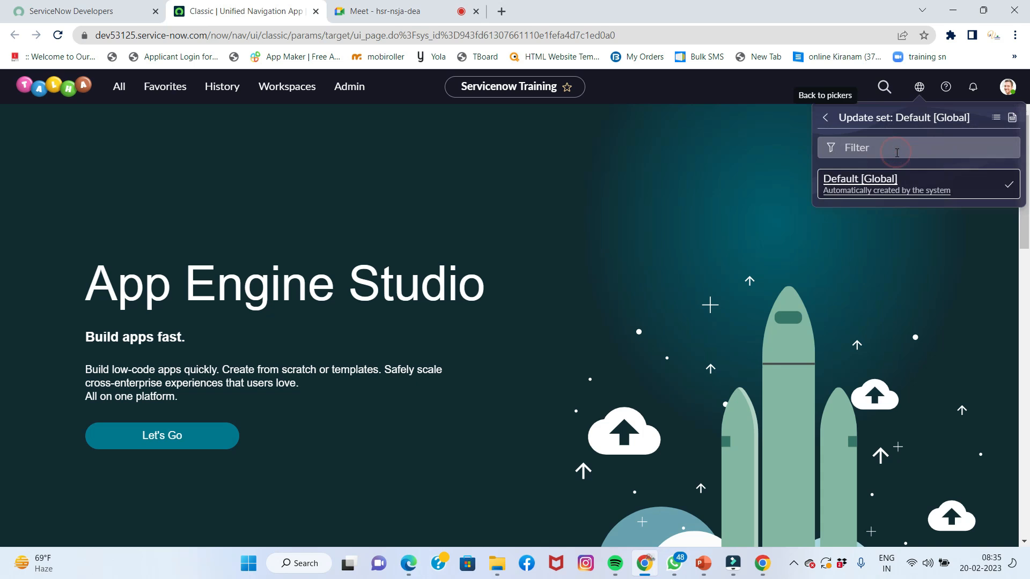
click(872, 184)
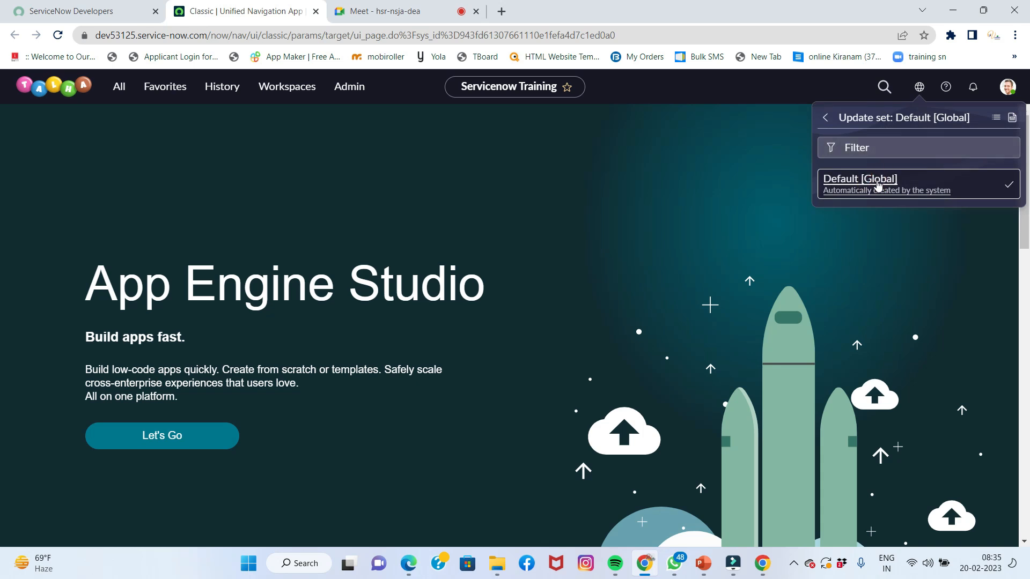
click(1012, 119)
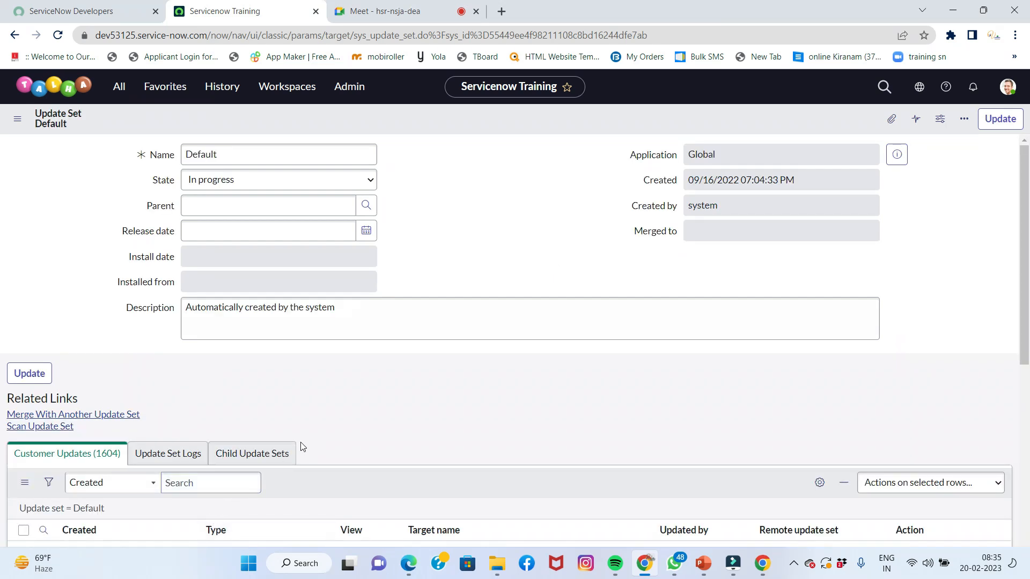
Scroll the Default set's 1604 customer updates, page to the next 20, and return to the form
scroll(303, 447, down, 3)
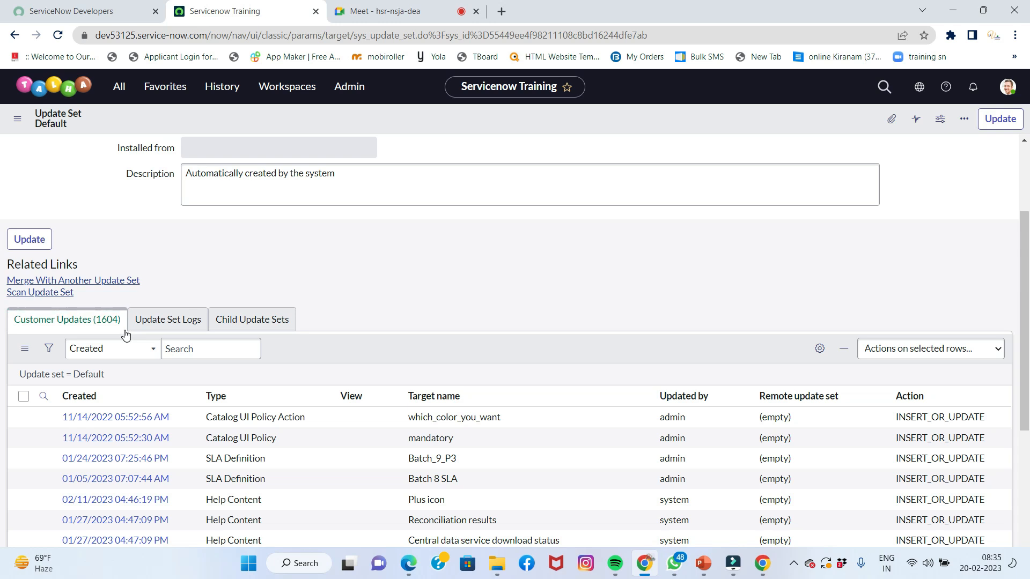
scroll(263, 395, down, 4)
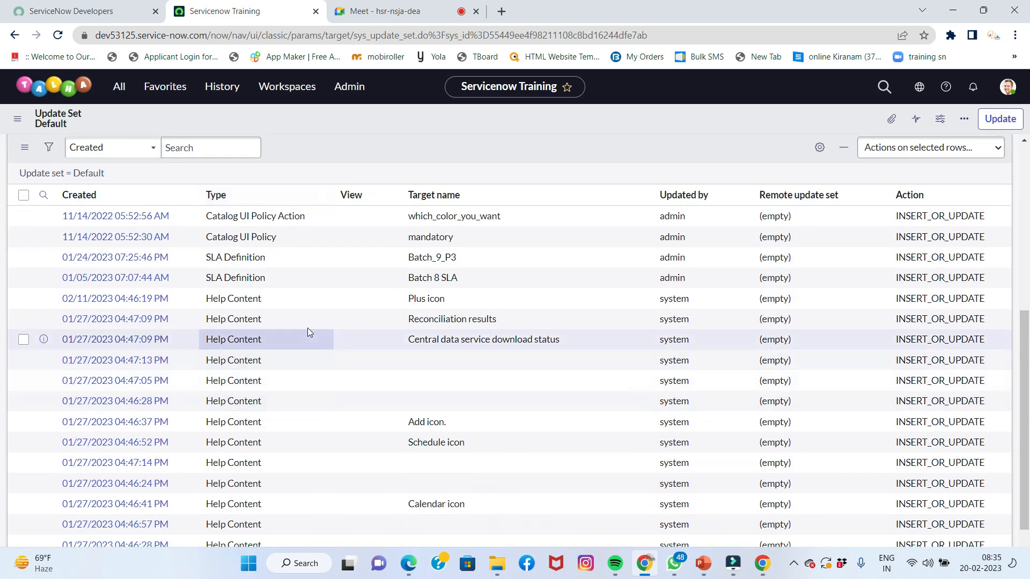
scroll(405, 352, down, 1)
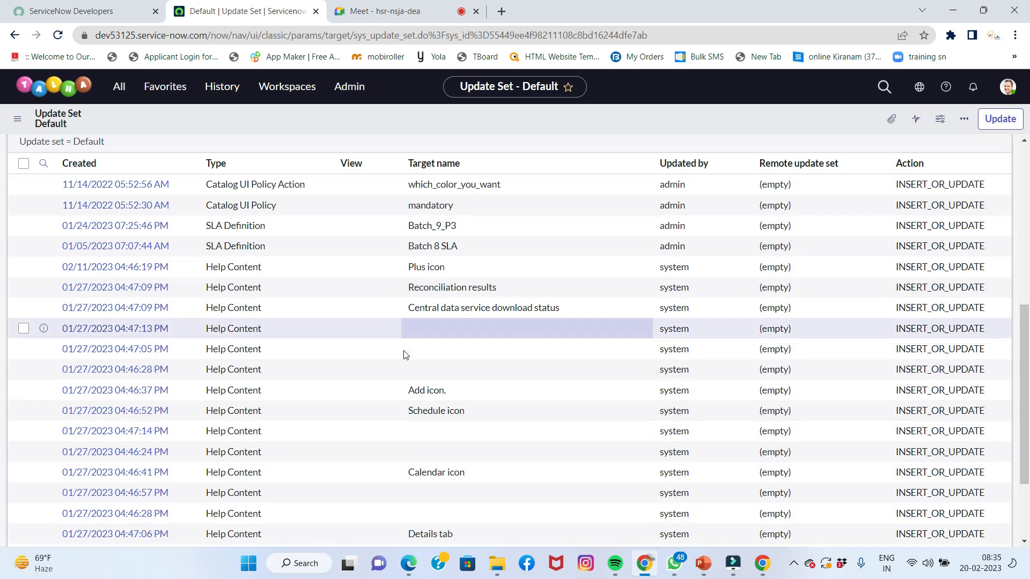
scroll(405, 354, down, 2)
scroll(404, 352, up, 4)
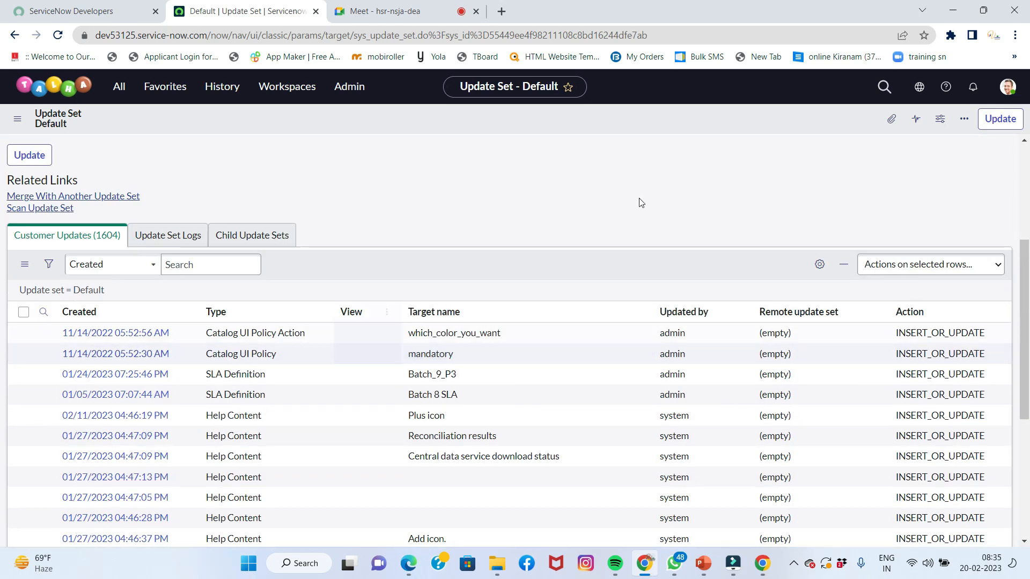
scroll(266, 349, up, 1)
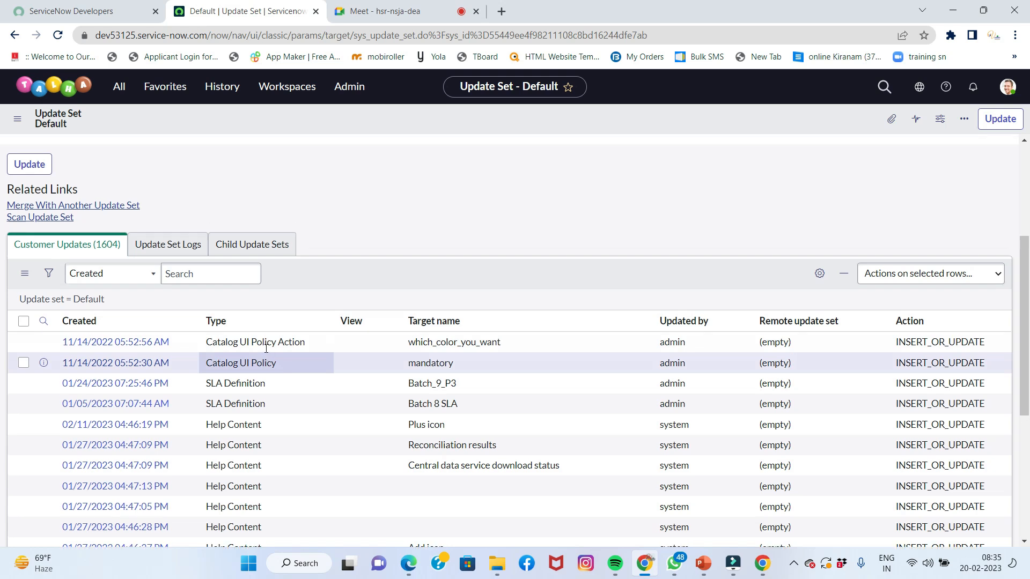
scroll(265, 348, up, 4)
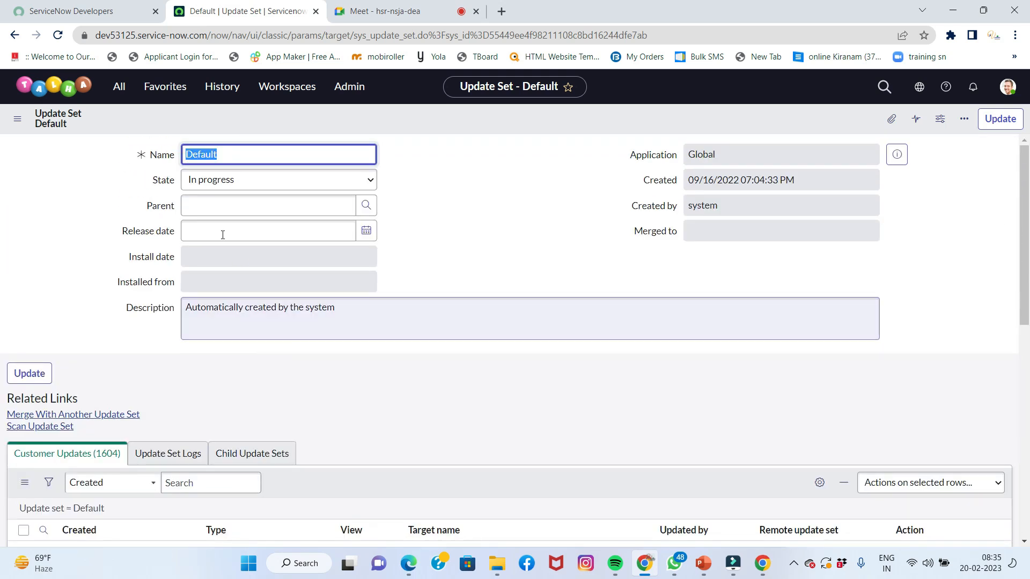
scroll(347, 429, down, 6)
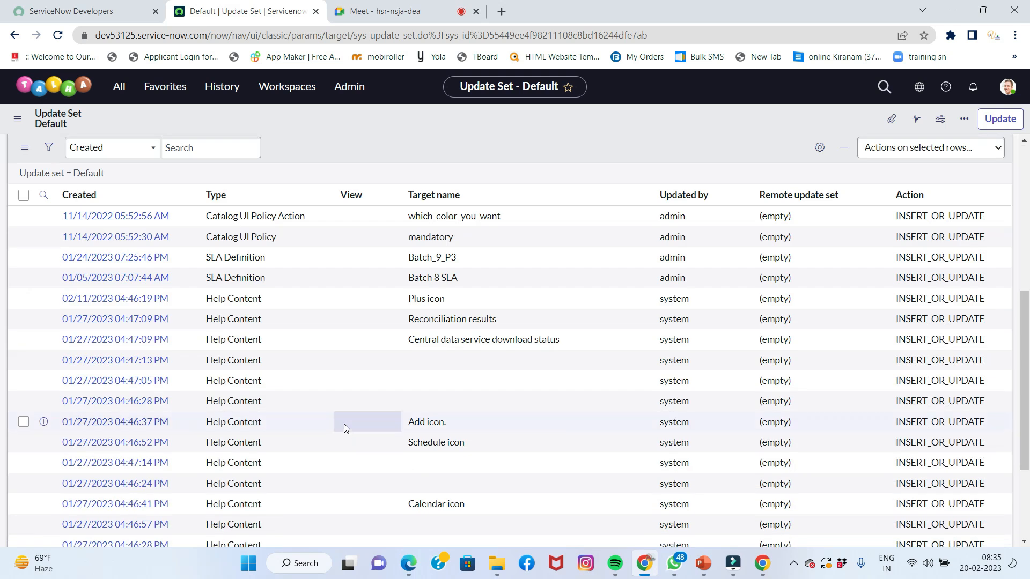
scroll(345, 428, down, 3)
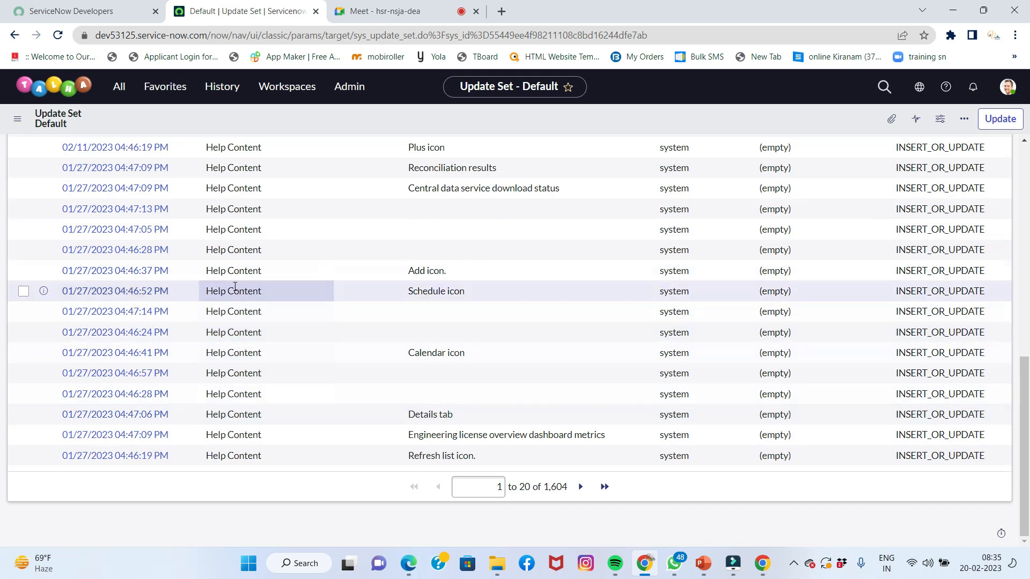
scroll(235, 287, up, 4)
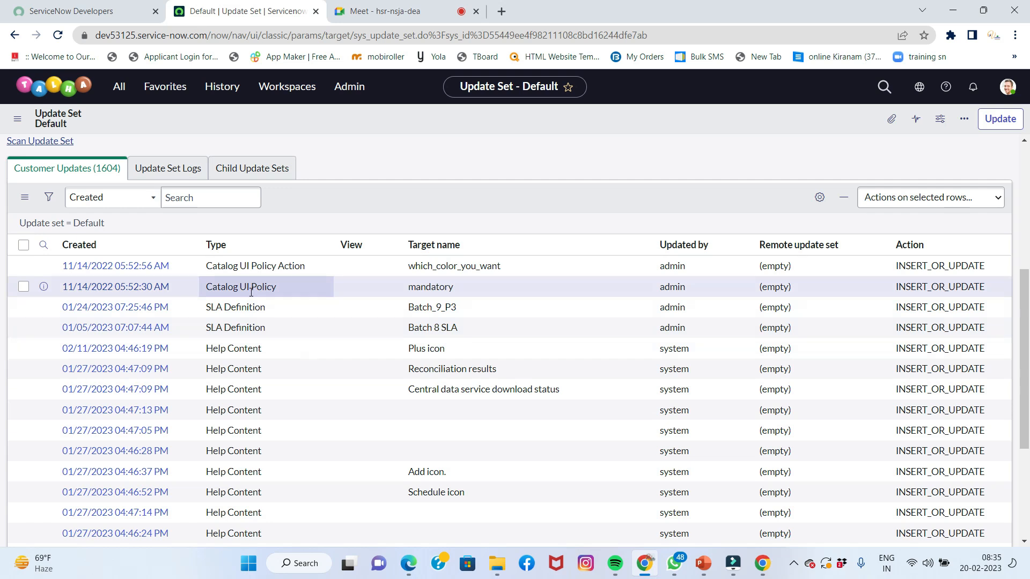
scroll(266, 363, down, 1)
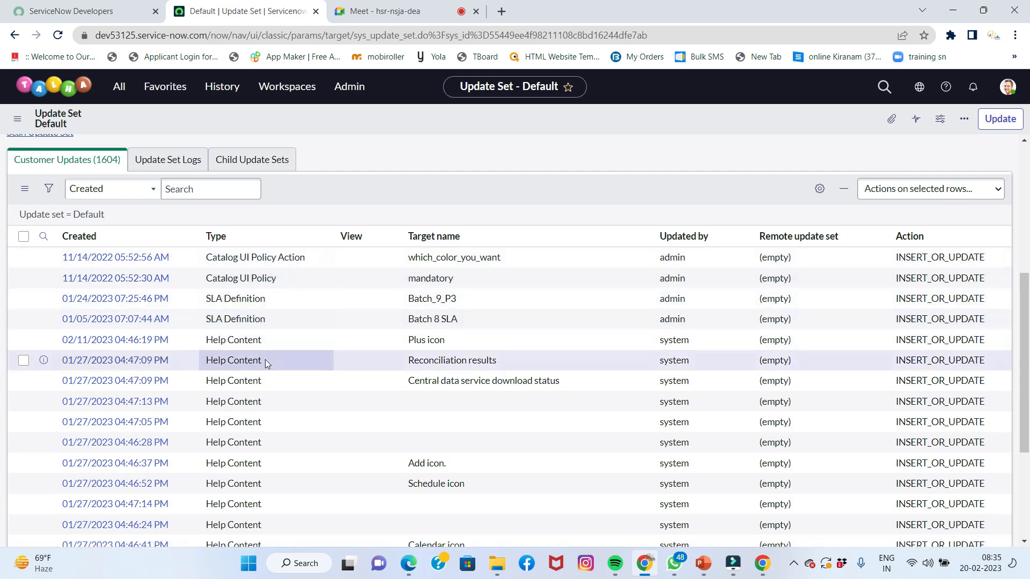
scroll(265, 359, down, 4)
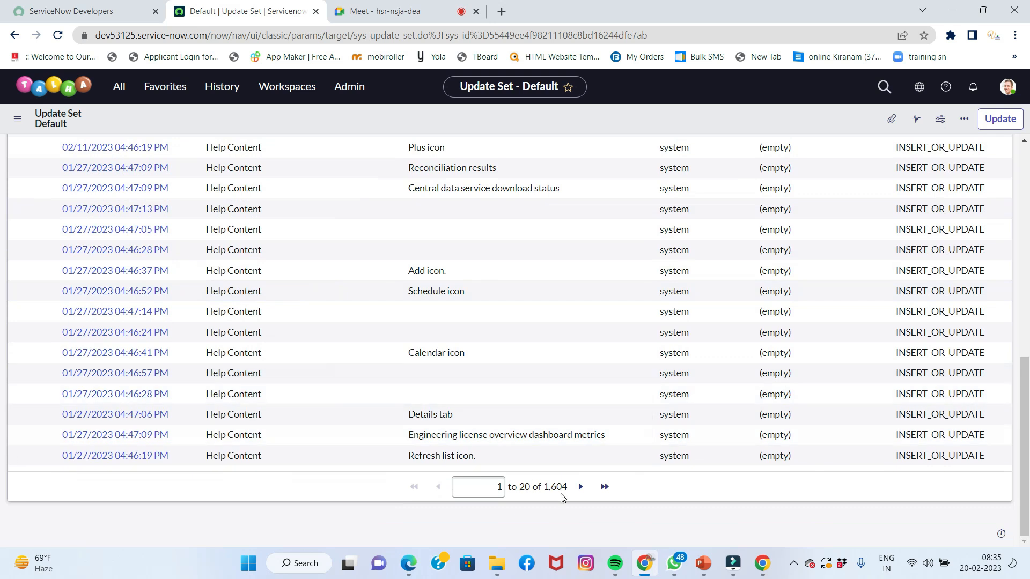
click(581, 486)
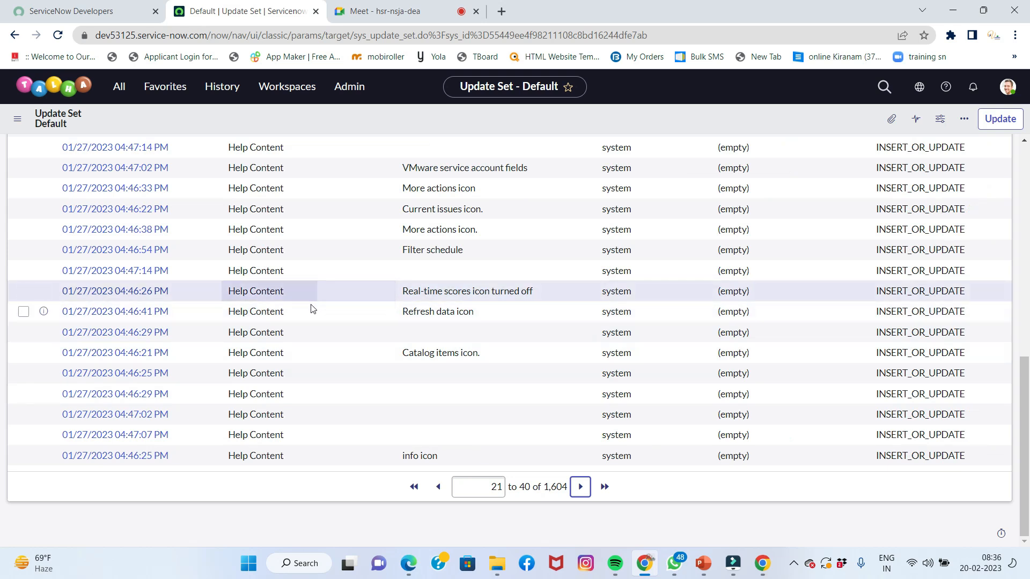
scroll(311, 316, up, 5)
scroll(311, 321, down, 4)
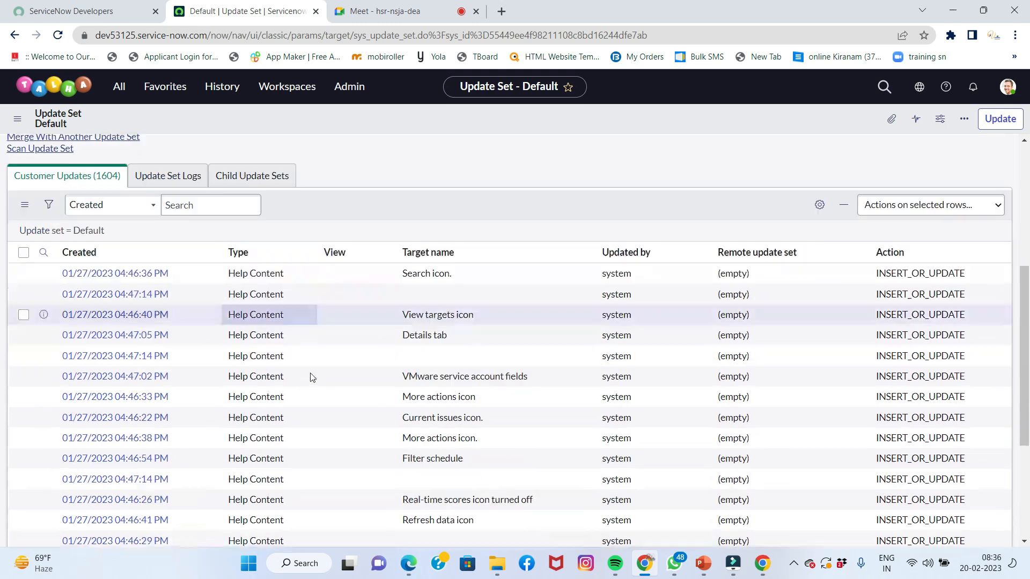
scroll(311, 378, up, 4)
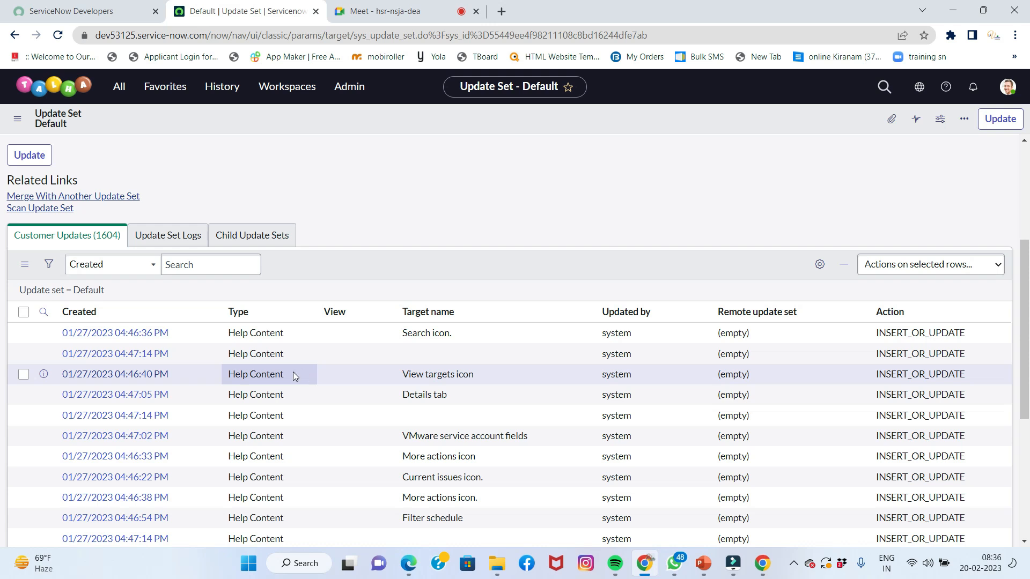
scroll(385, 284, up, 4)
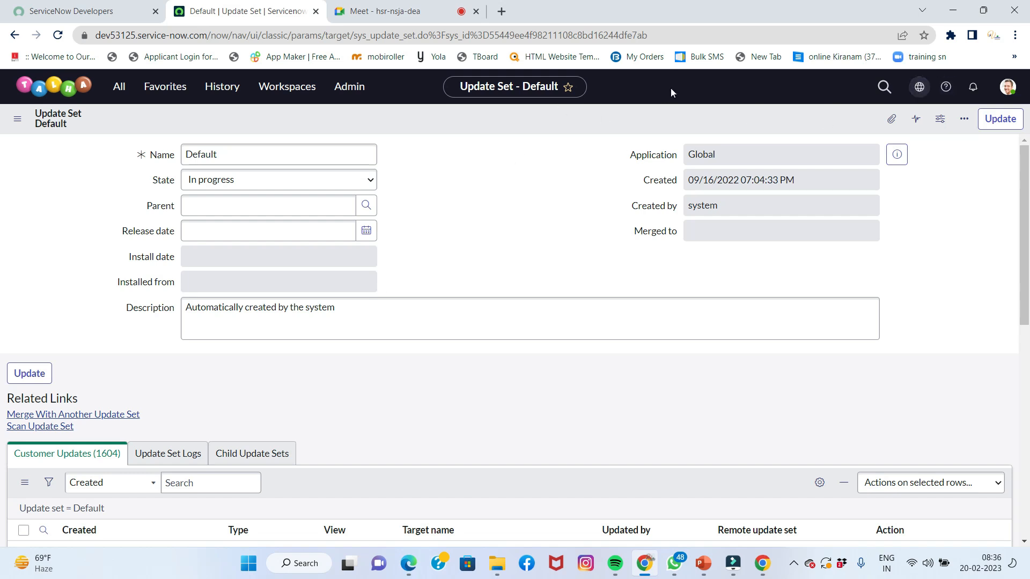
Pin the navigator and filter for 'local up' to open Local Update Sets
click(117, 89)
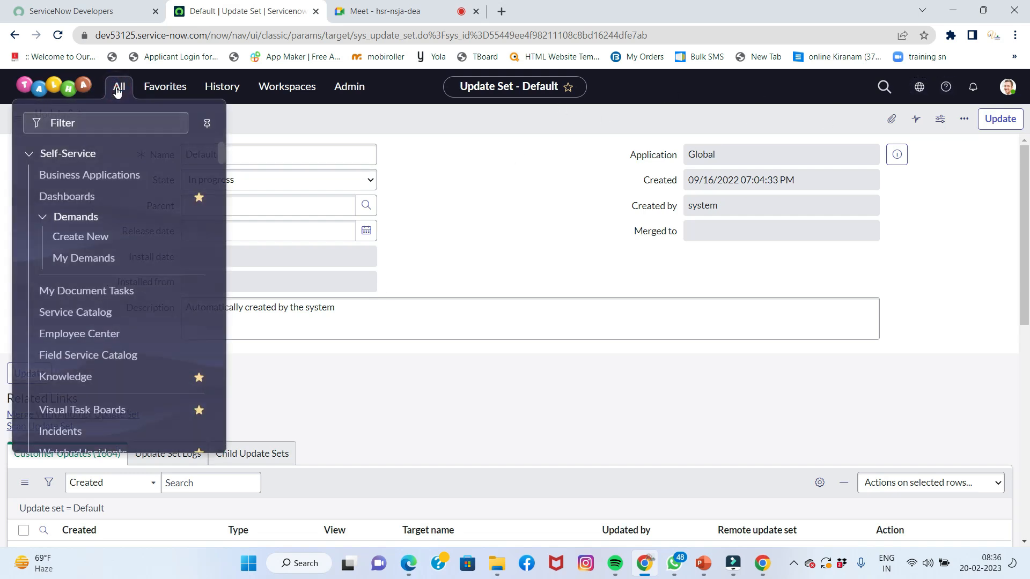
click(208, 121)
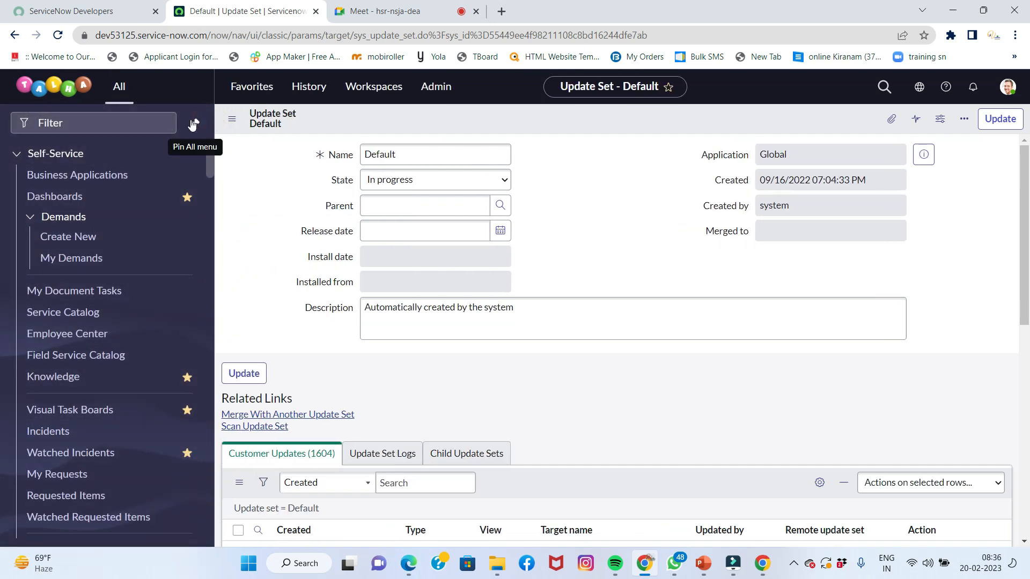
click(123, 115)
text(loca)
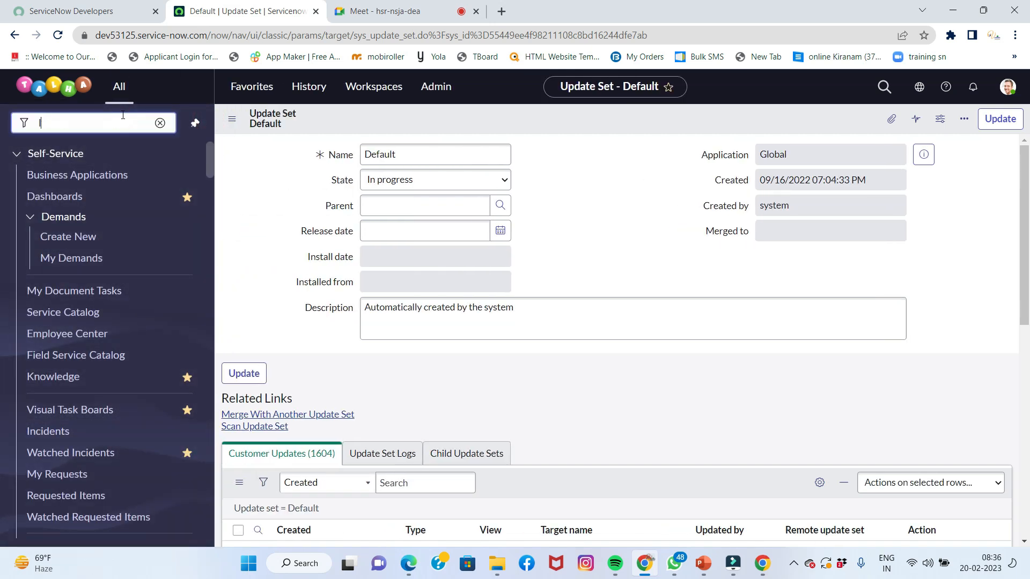
text(l up)
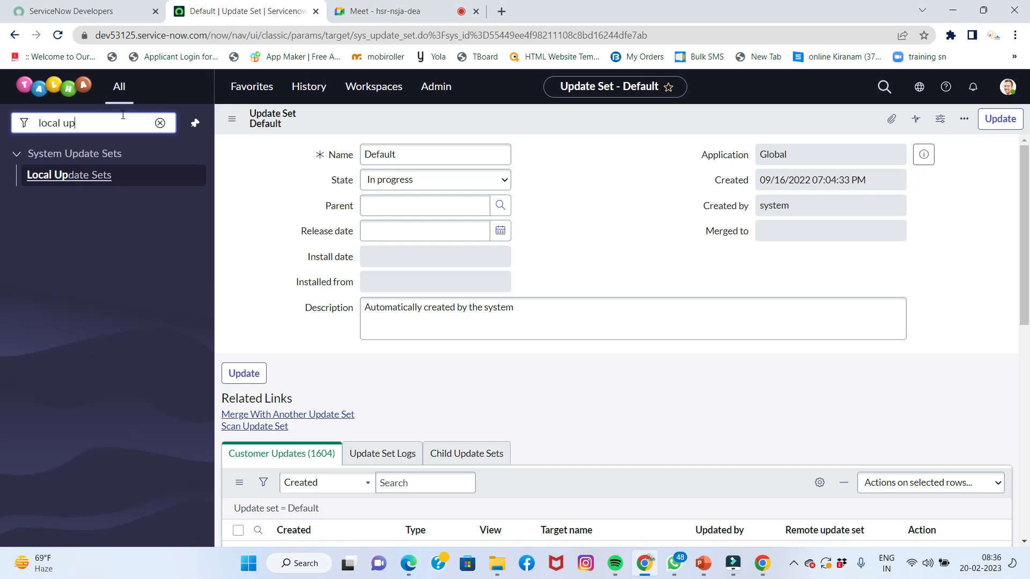
click(83, 179)
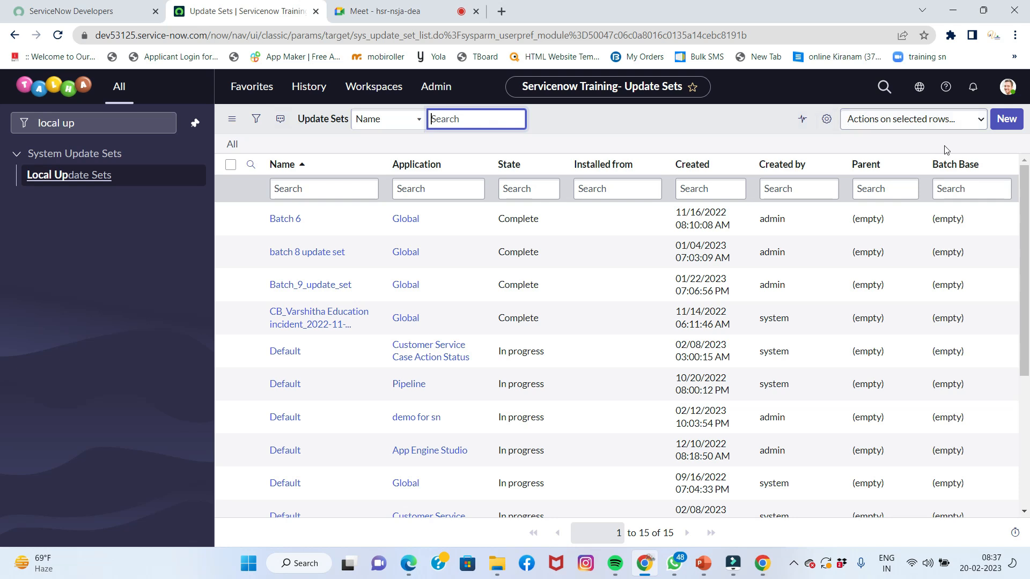
Create 'Batch 10E Update Set' with state In progress and submit it as the current set
click(1004, 125)
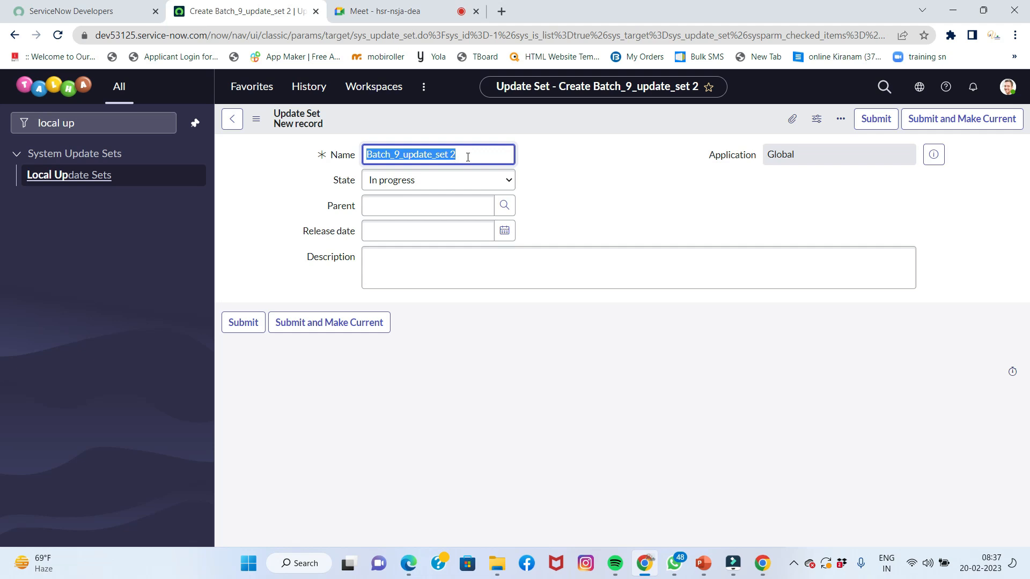
text(Bat)
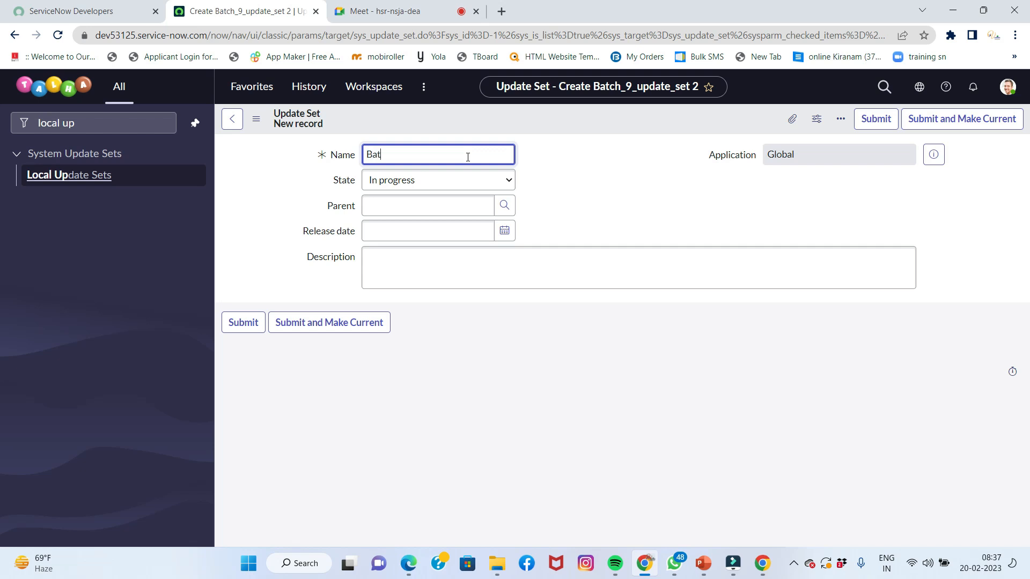
text(ch 10E Update Set)
click(583, 158)
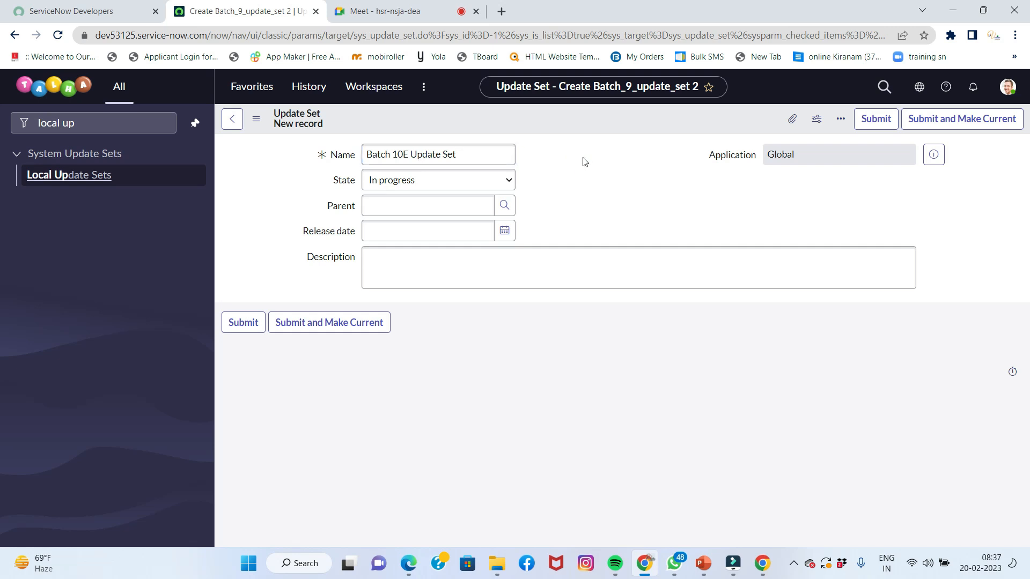
click(406, 186)
click(406, 186)
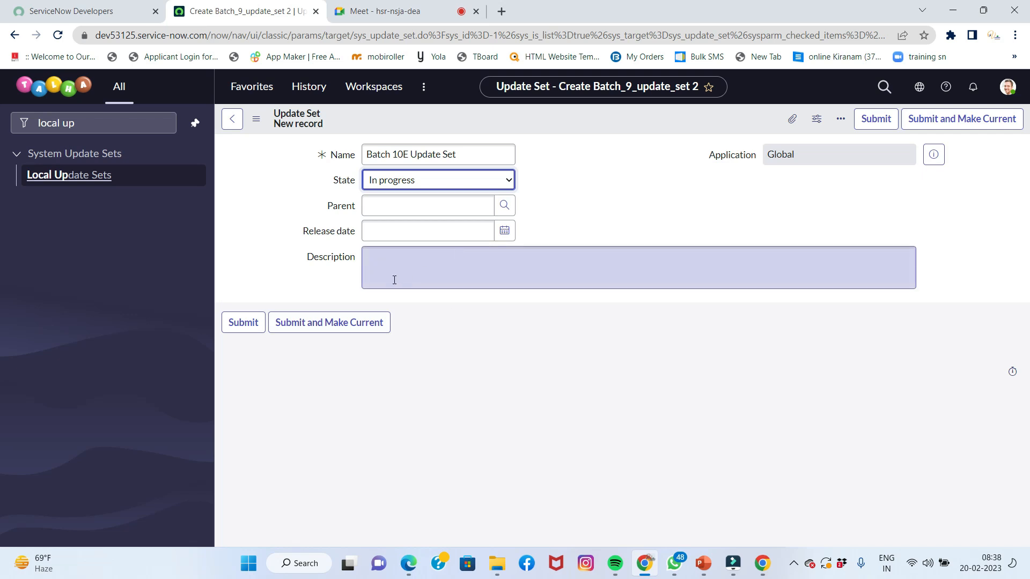
click(287, 322)
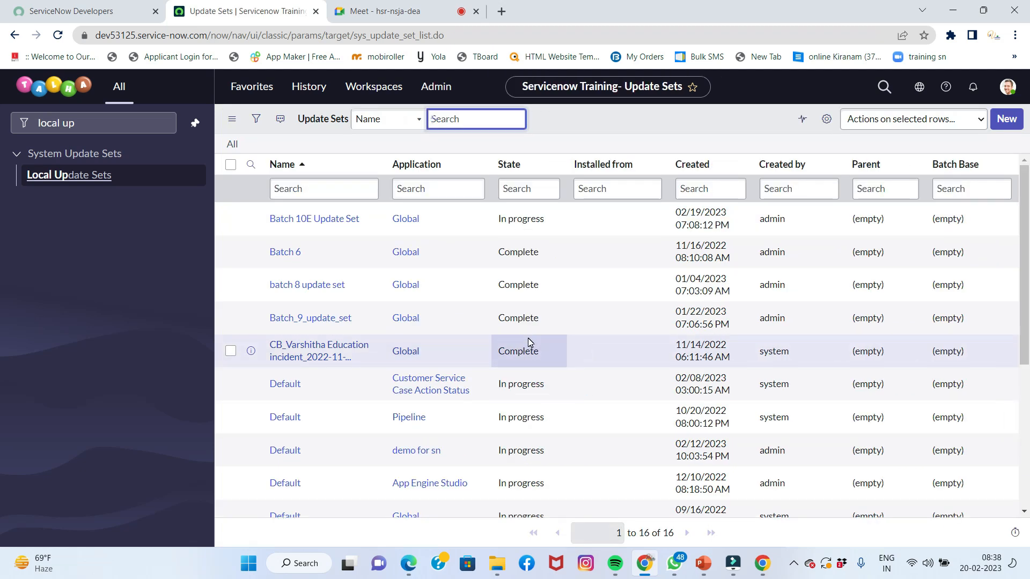
click(918, 88)
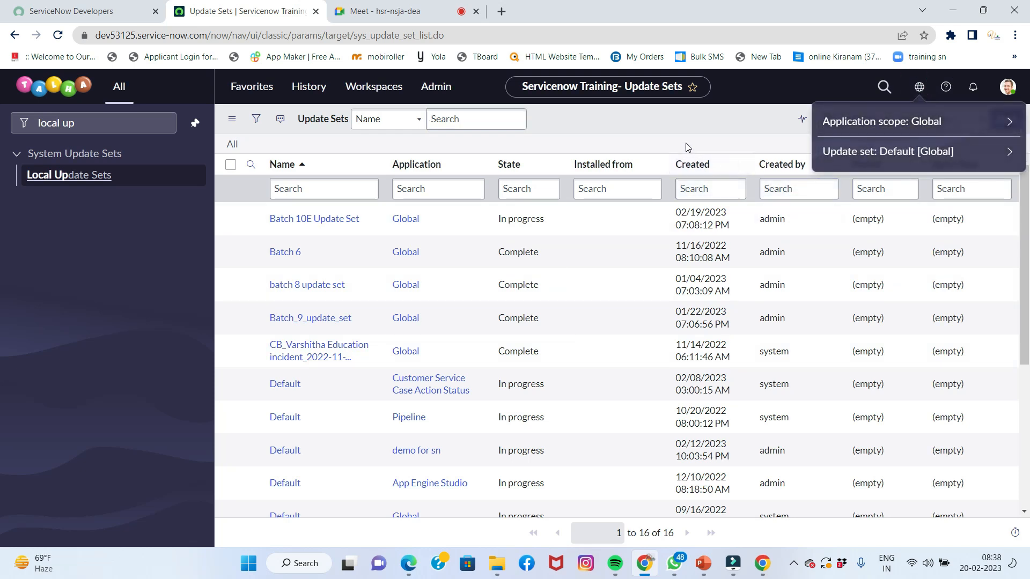
click(675, 131)
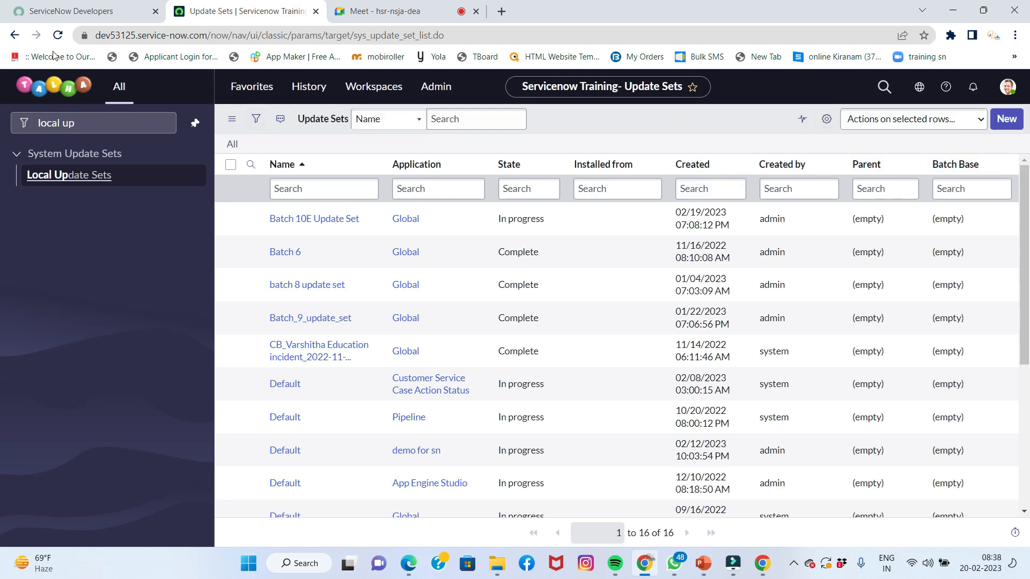
click(58, 35)
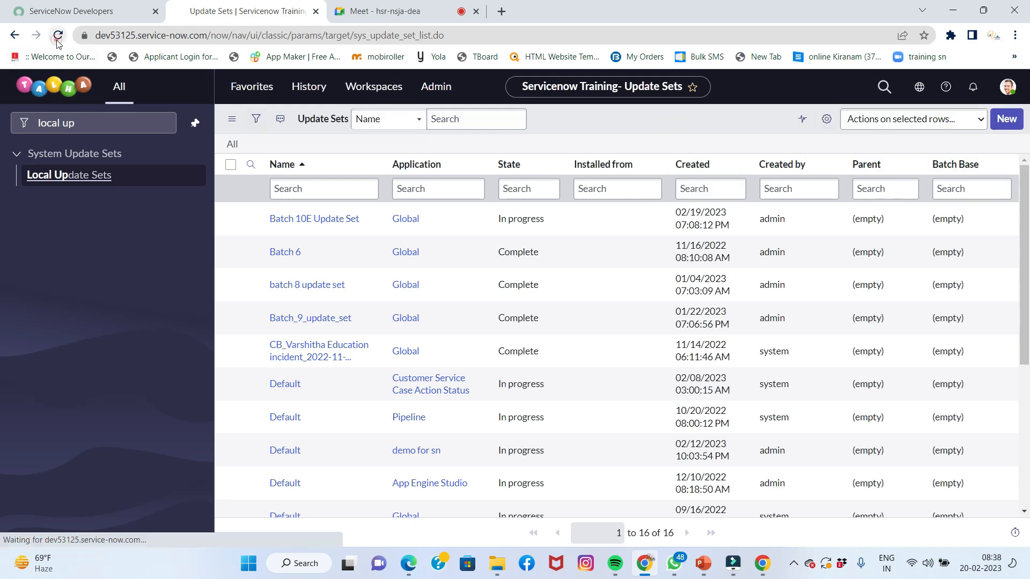
click(919, 88)
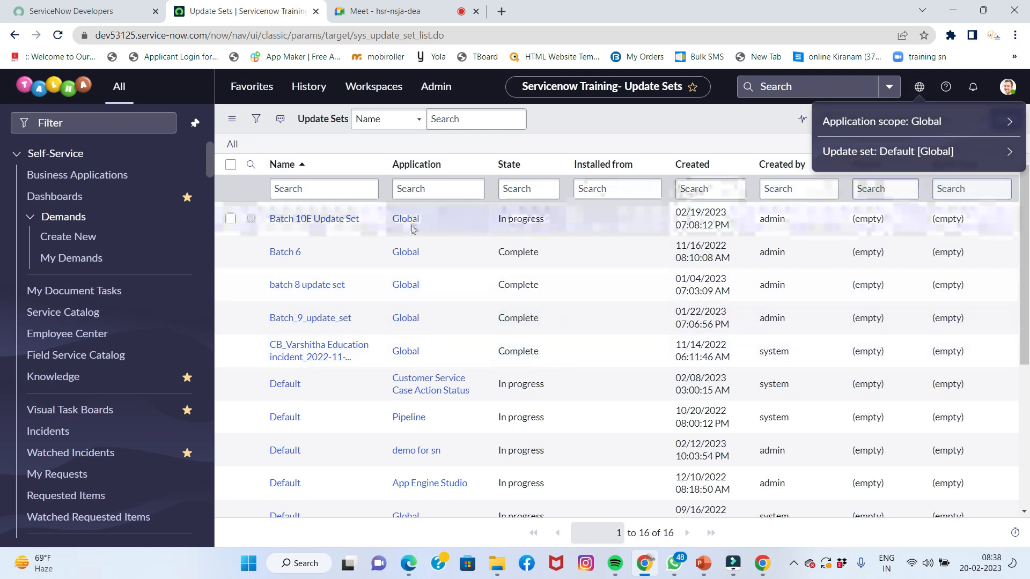
click(345, 220)
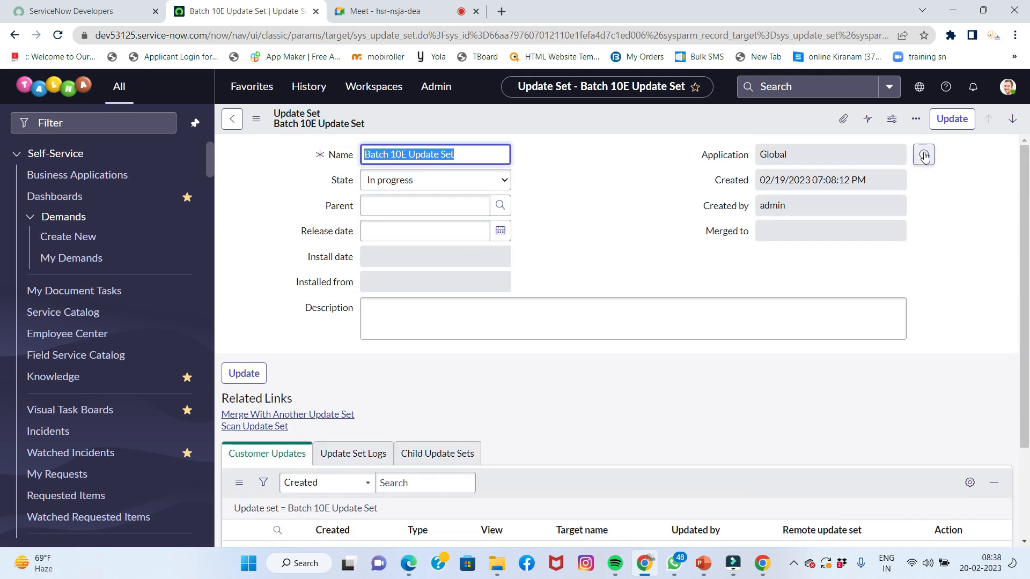
click(918, 87)
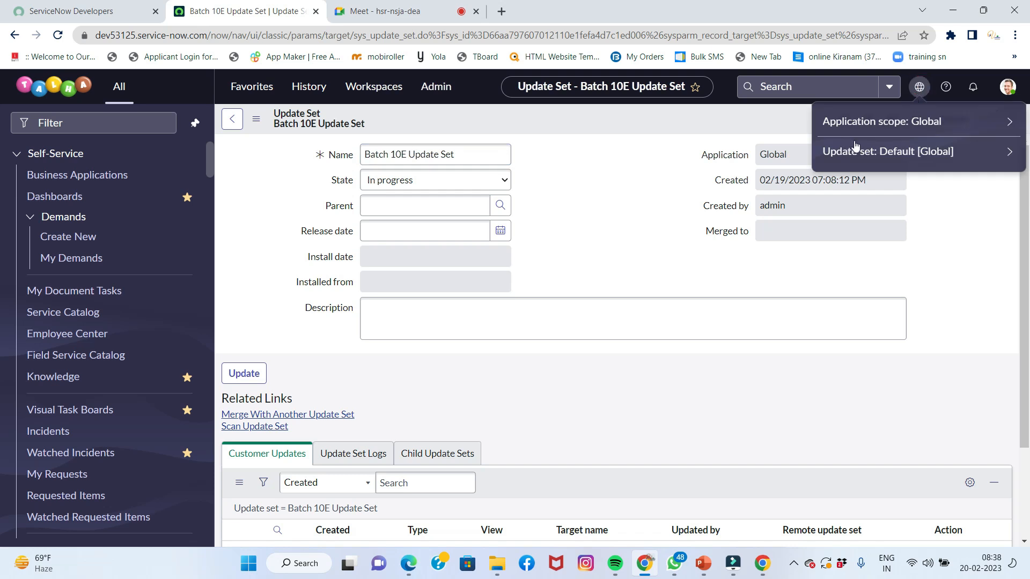
click(643, 256)
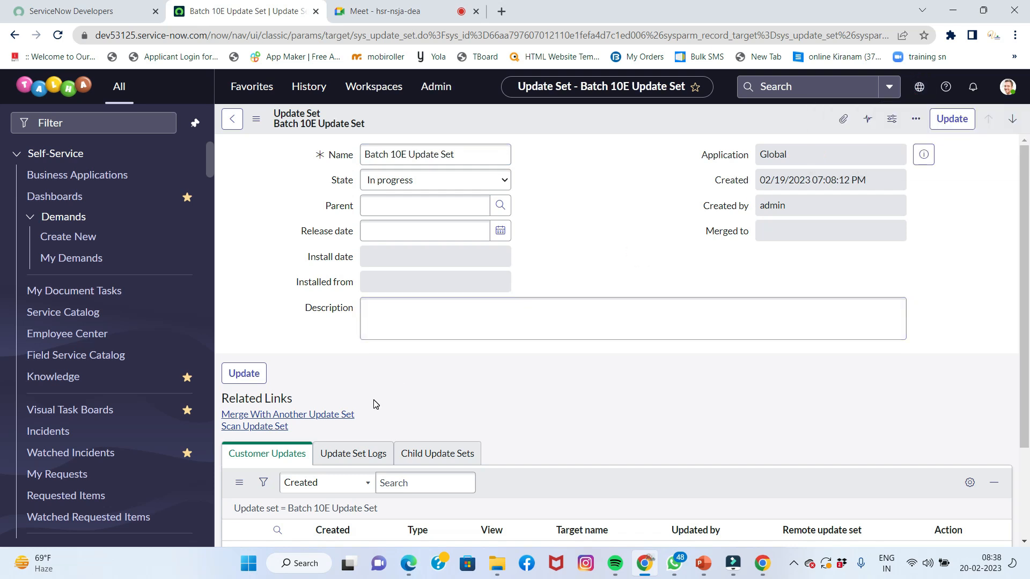
scroll(375, 404, down, 3)
scroll(376, 404, up, 3)
click(918, 86)
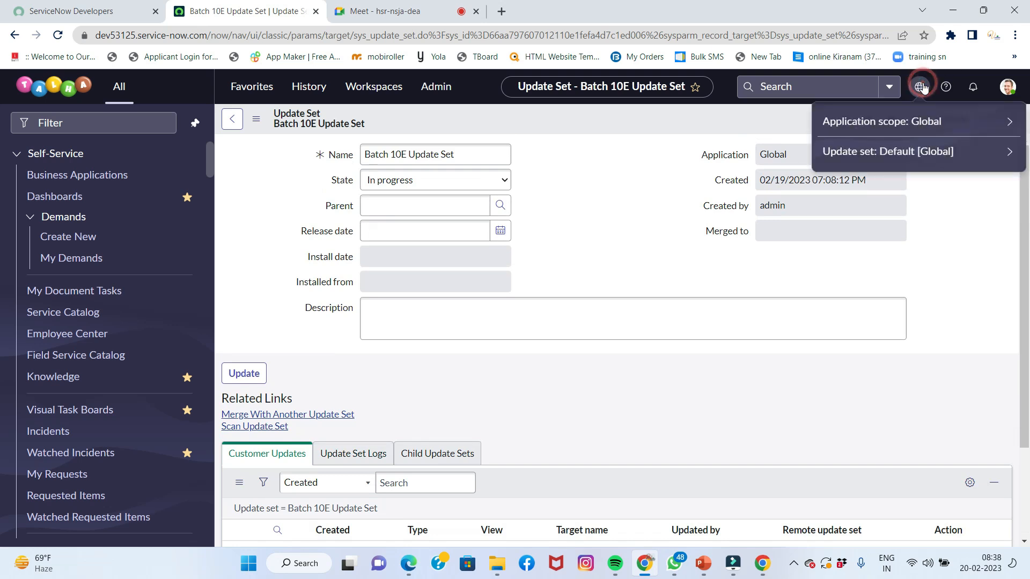
click(1009, 152)
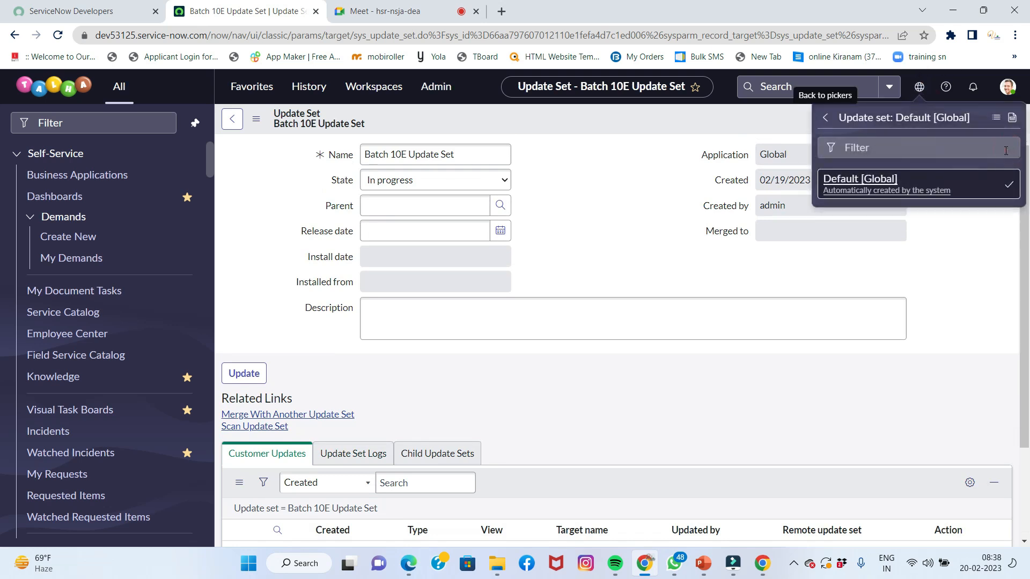
click(909, 150)
text(batch)
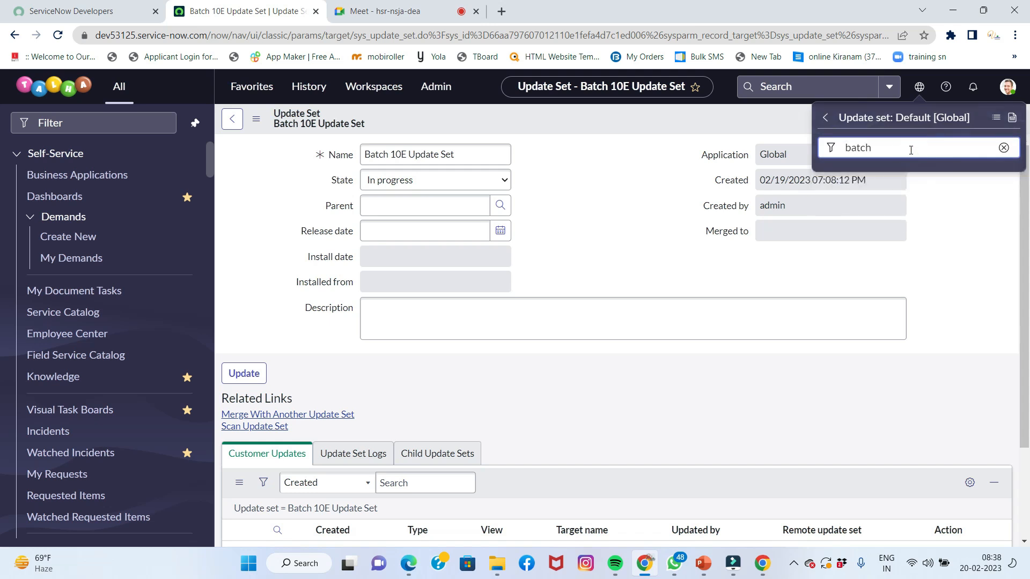
key(BackSpace)
key(BackSpace)
key(BackSpace)
text(B)
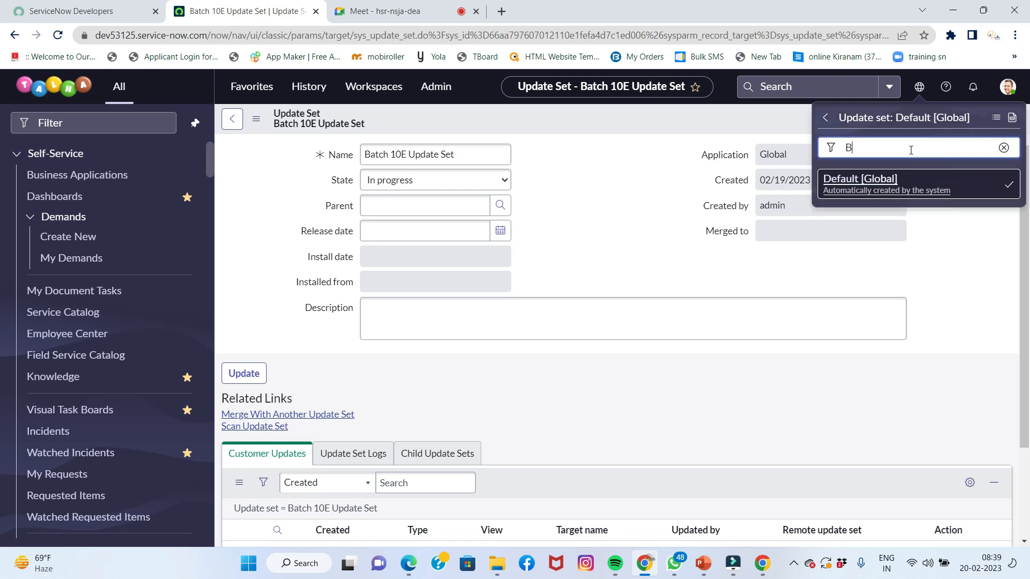
text(atch)
click(974, 221)
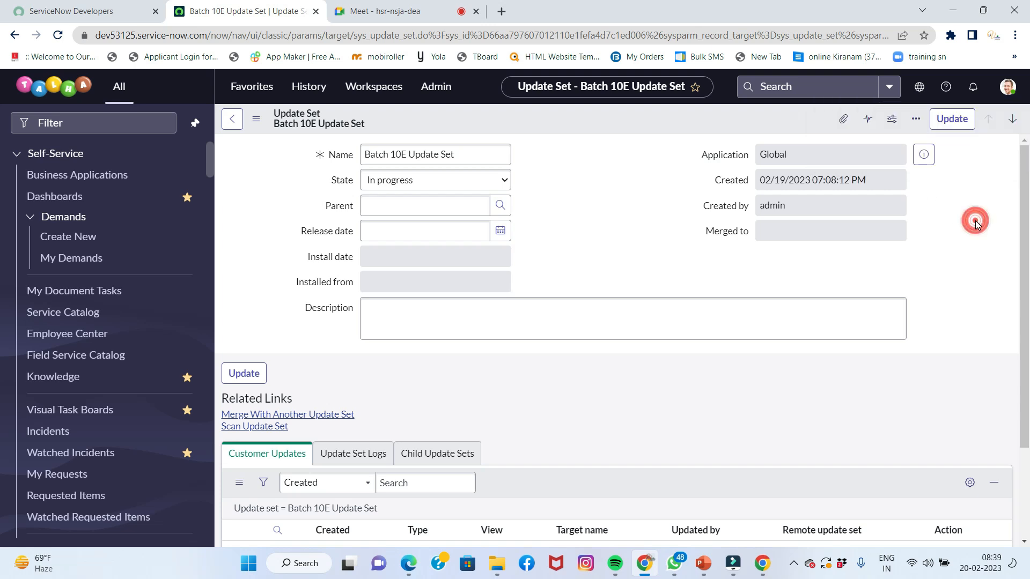
click(916, 118)
click(627, 180)
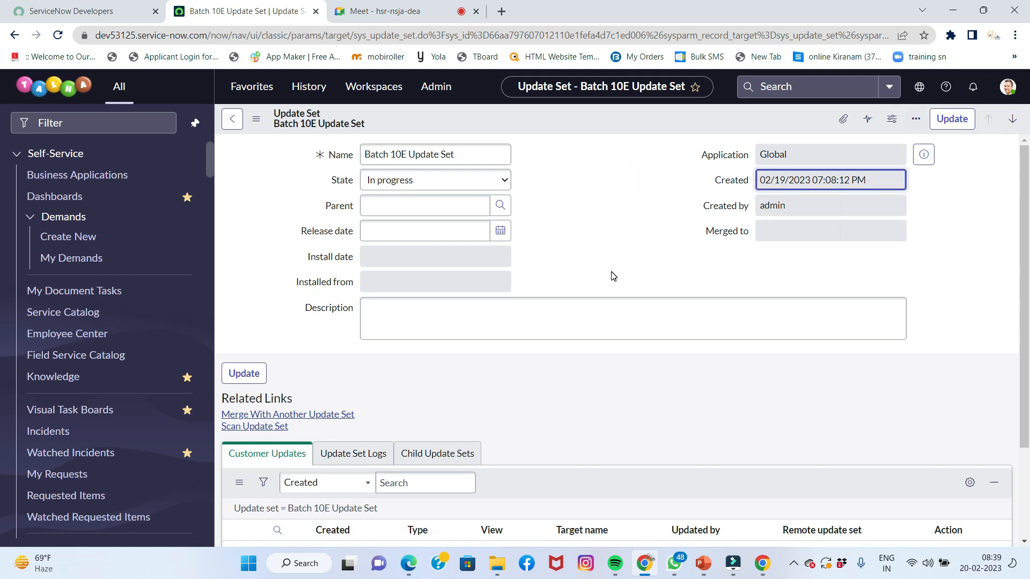
click(917, 88)
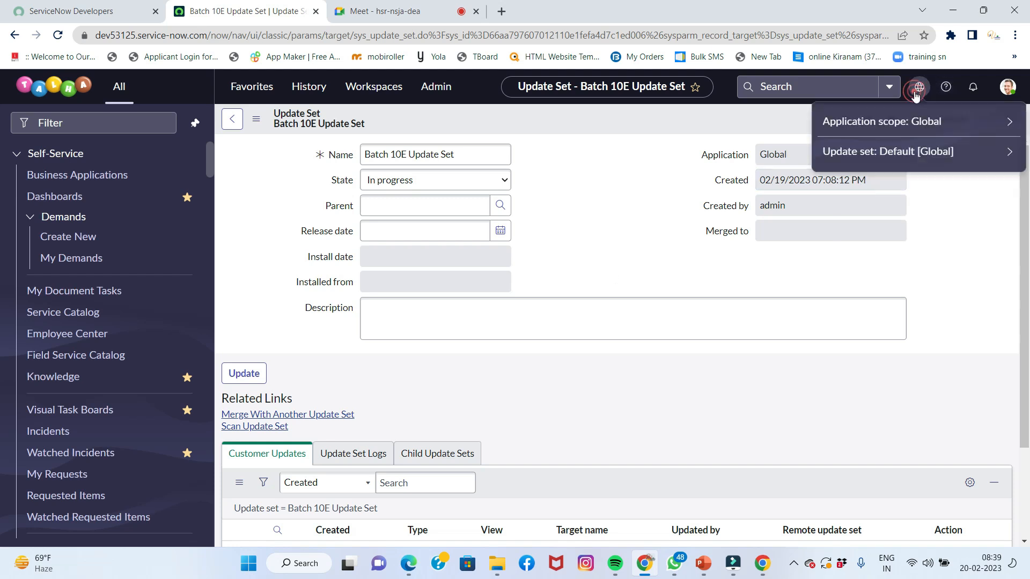
click(875, 153)
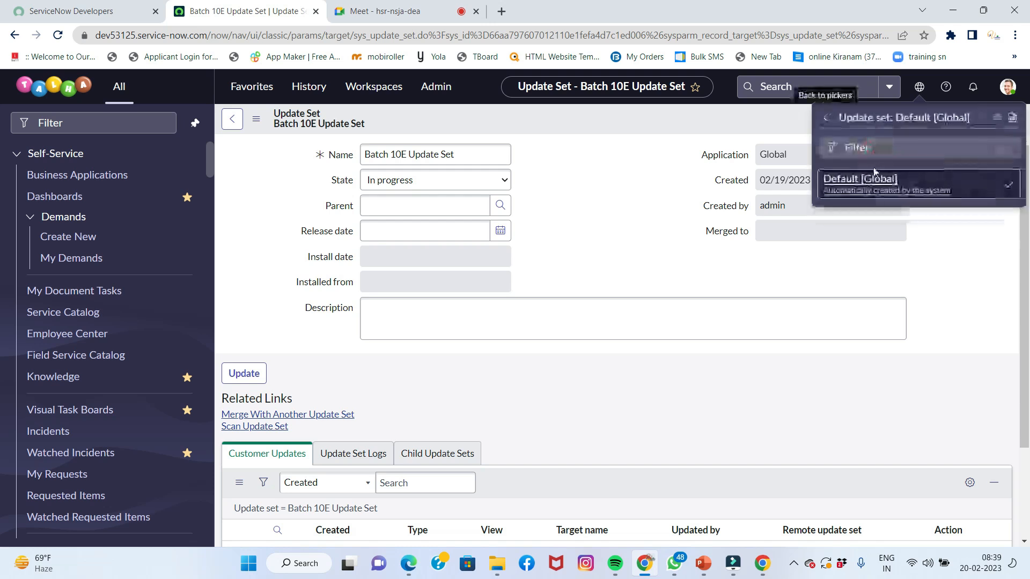
click(863, 149)
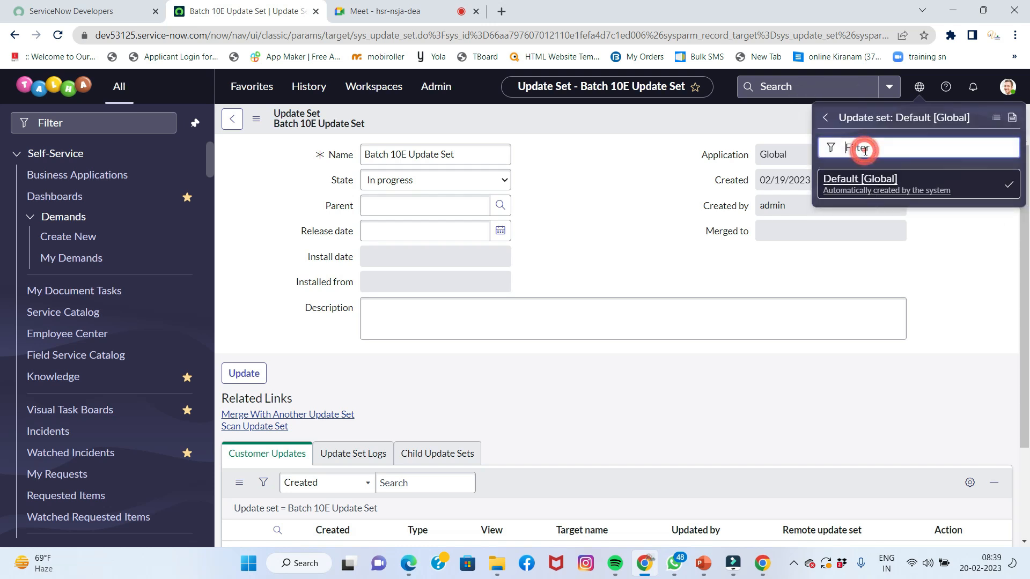
text(Batch)
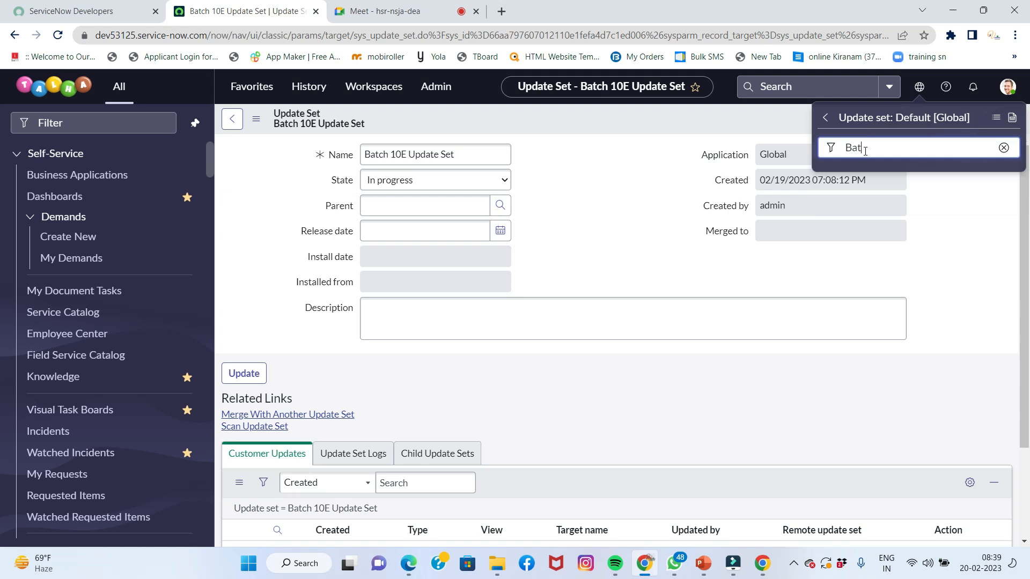
text( 10E Update set)
click(996, 117)
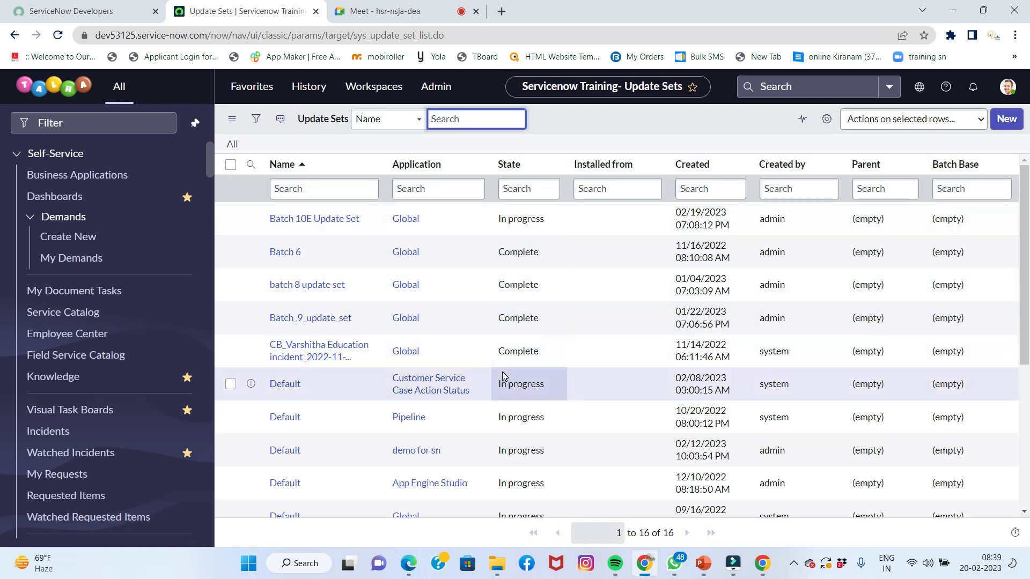
scroll(502, 371, down, 5)
scroll(502, 372, up, 6)
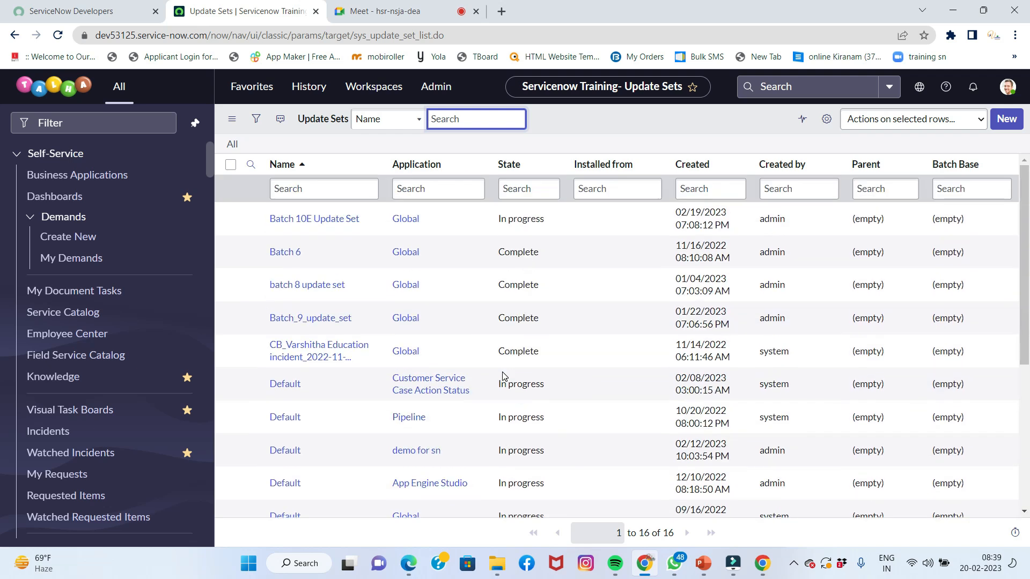
Open the Batch 10E Update Set record and confirm it is the current update set
click(321, 221)
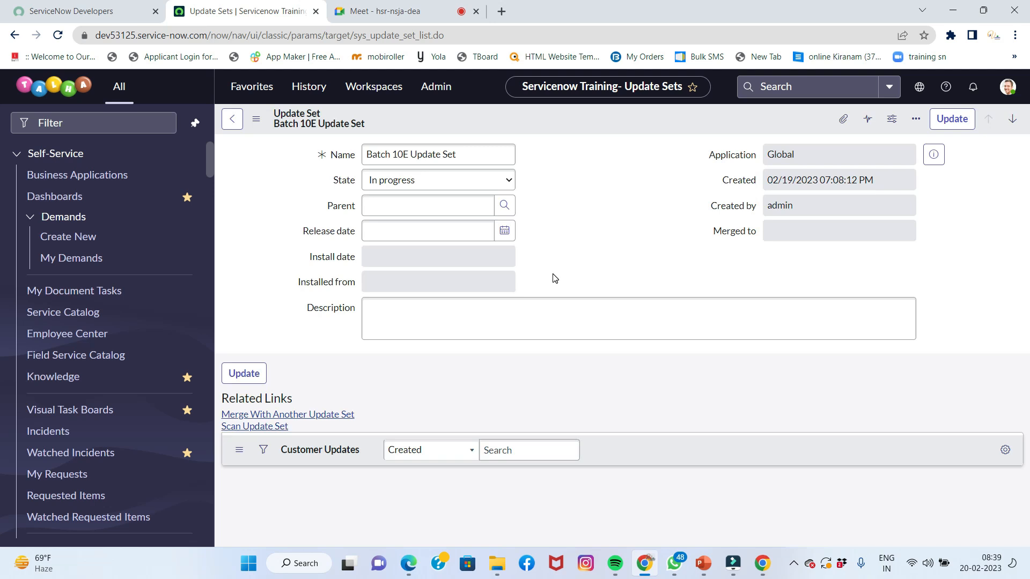
click(663, 305)
scroll(647, 311, down, 2)
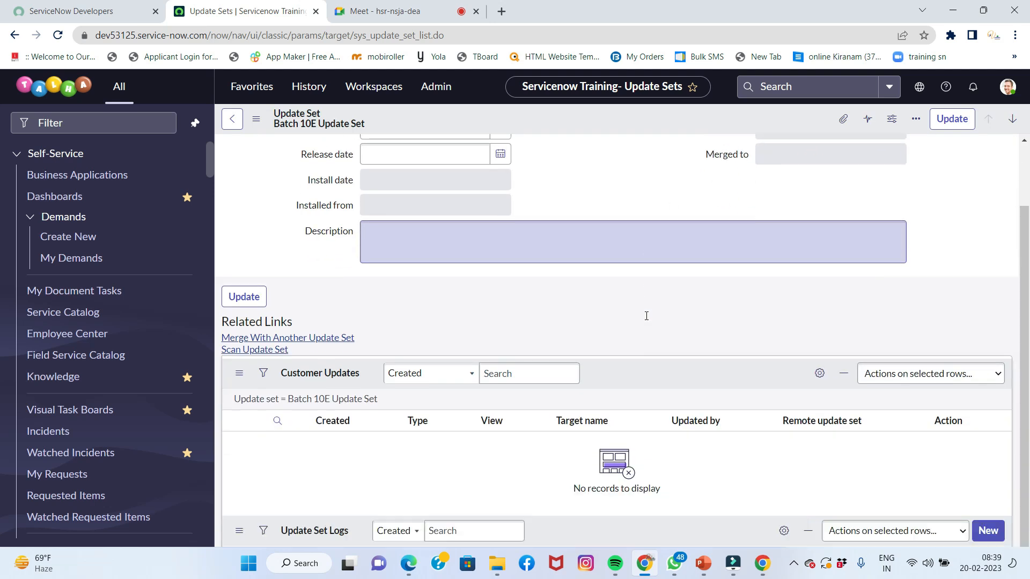
click(918, 86)
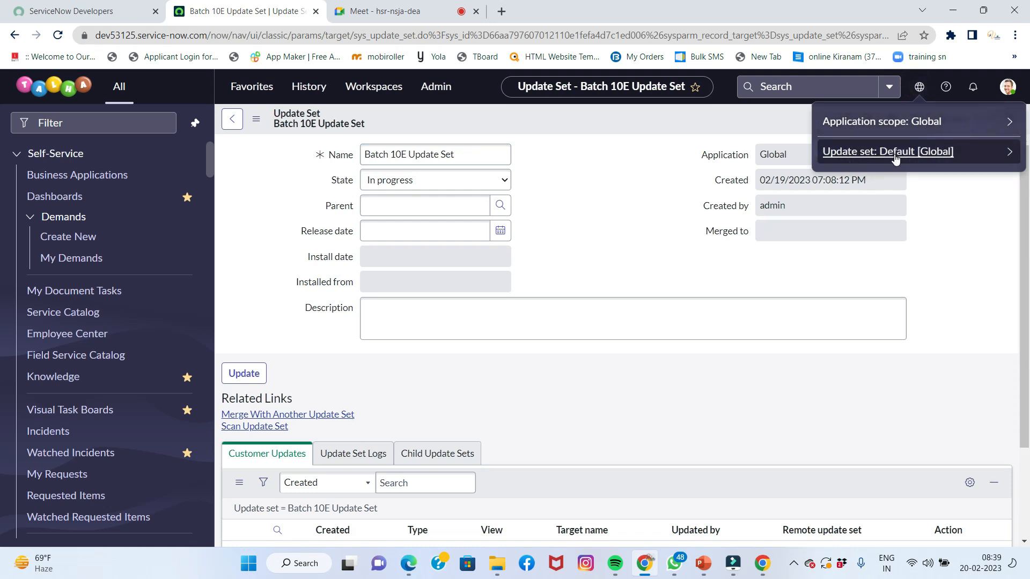
click(632, 219)
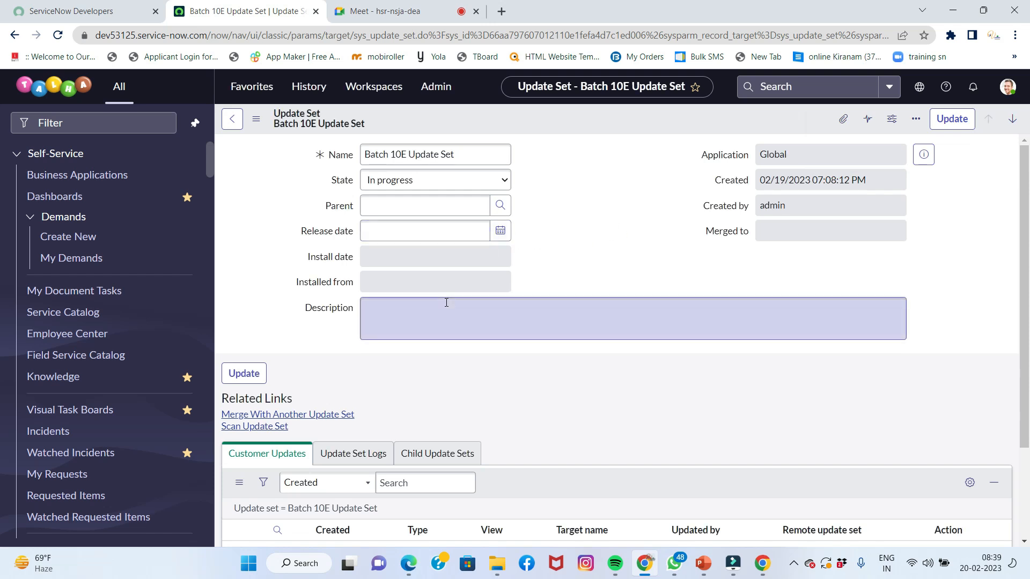
Check the empty Customer Updates list and filter the navigator for 'tables'
scroll(446, 301, down, 2)
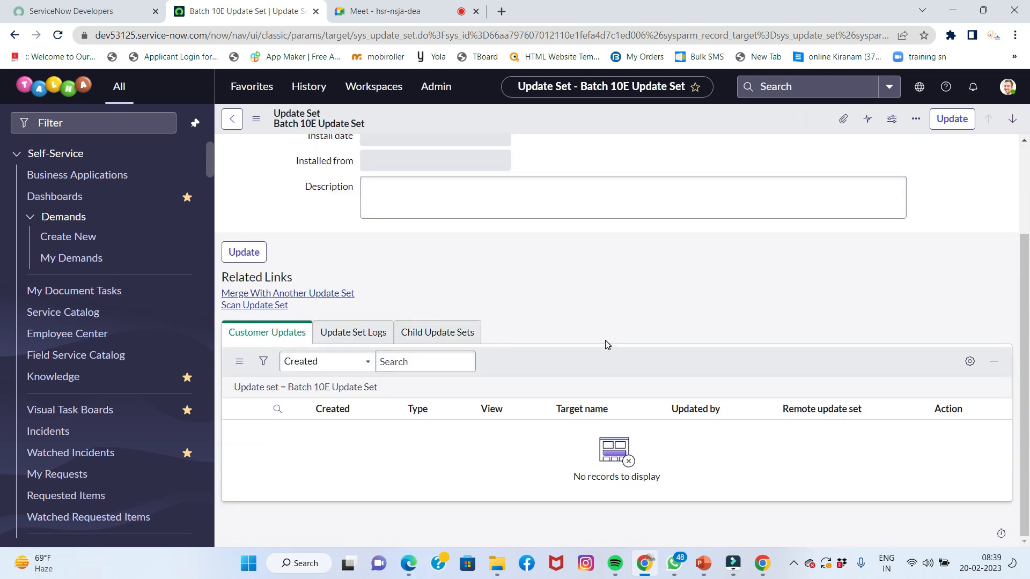
scroll(510, 340, up, 2)
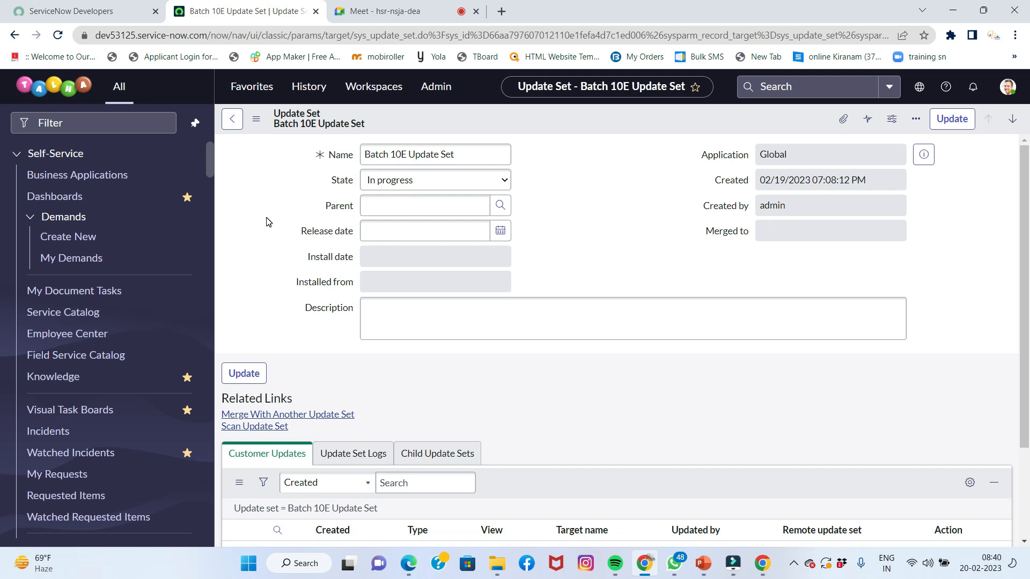
click(157, 124)
text(tables)
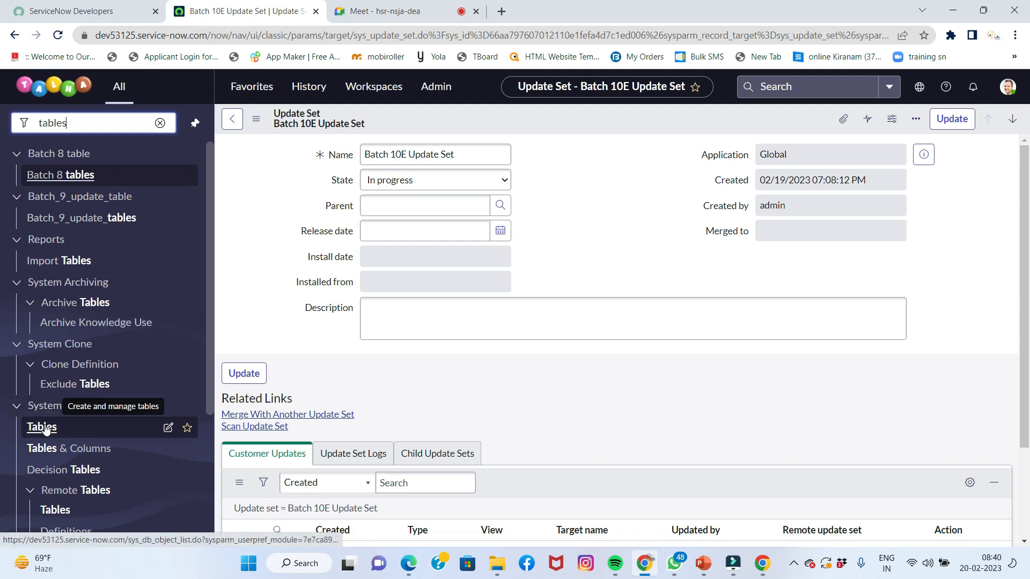
From the Tables list, start a new table labelled 'Batch 10E Update table' so its name auto-fills as u_batch_10e_update_table
click(44, 427)
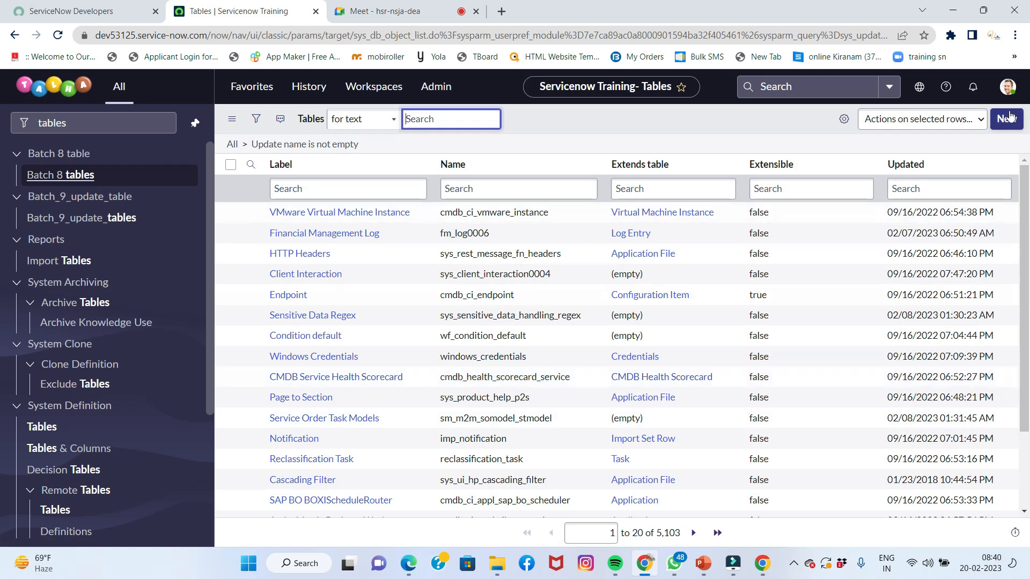
click(1007, 118)
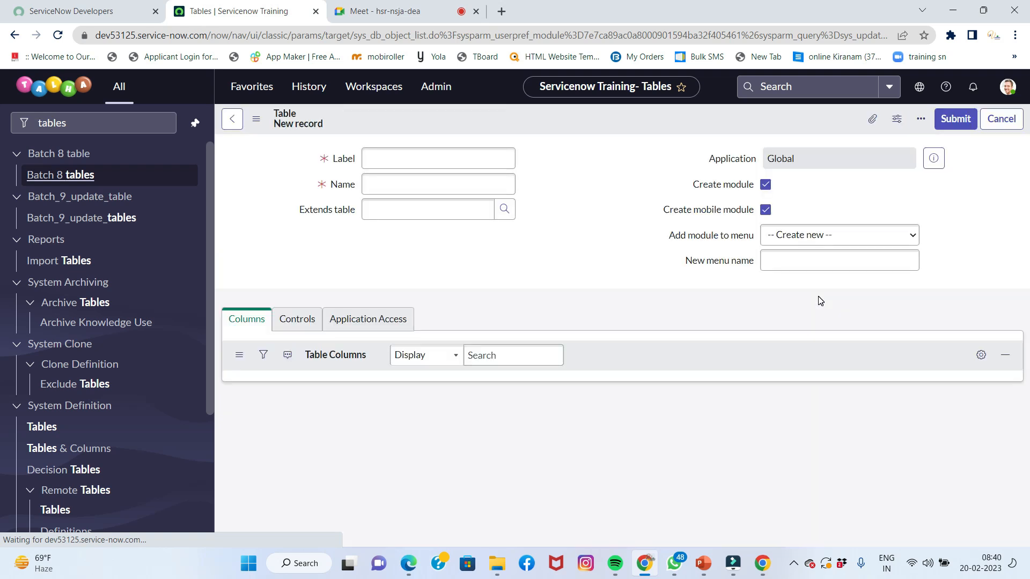
click(504, 163)
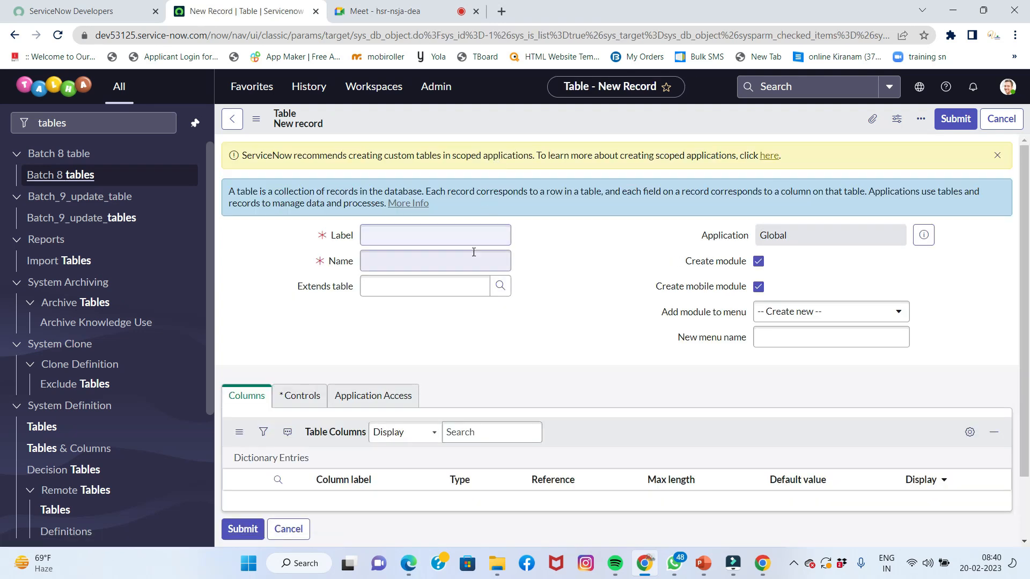
click(471, 235)
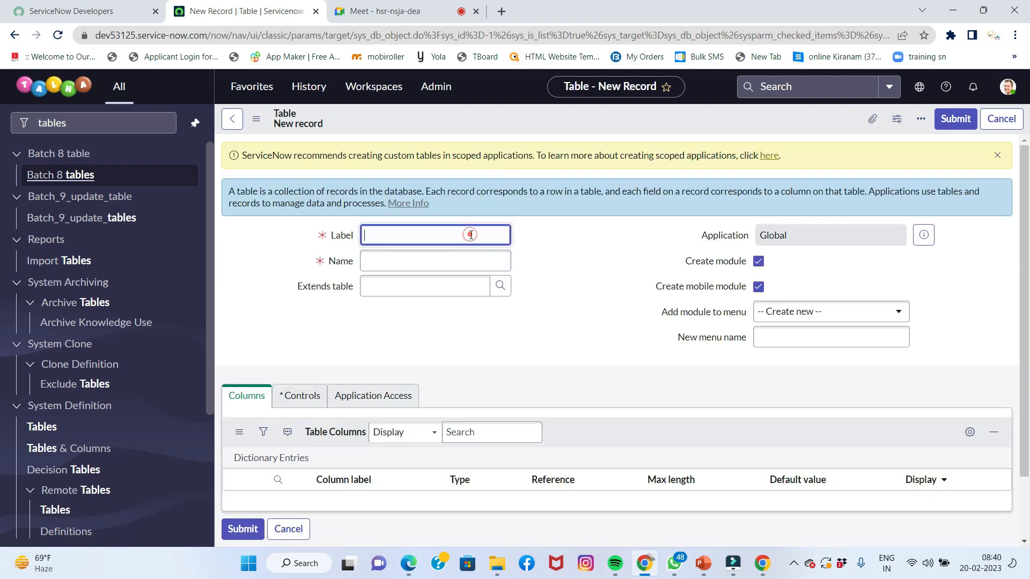
text(B)
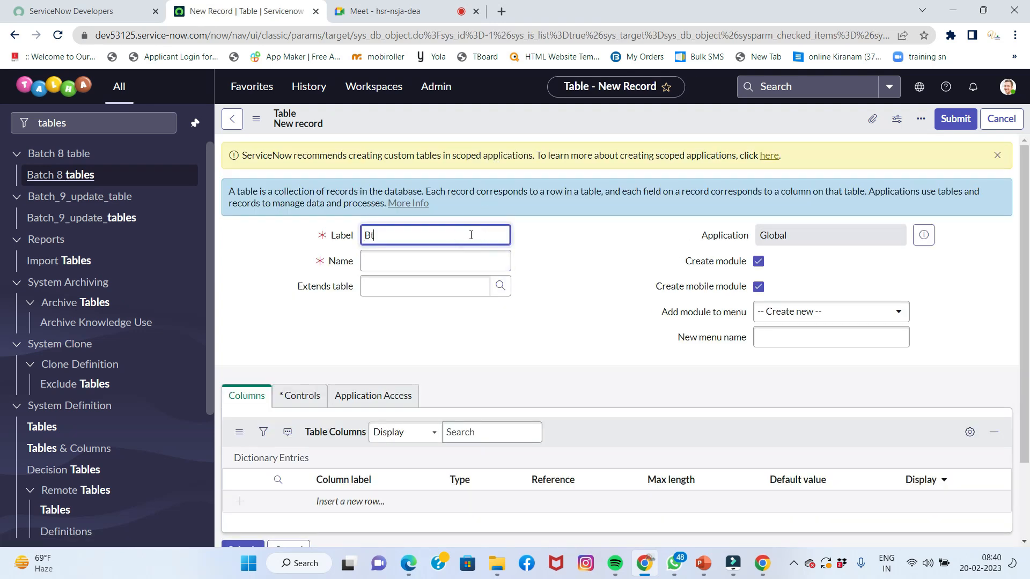
text(atch)
text( 10)
text(E u)
text( Update)
text( table)
key(Tab)
scroll(386, 395, down, 2)
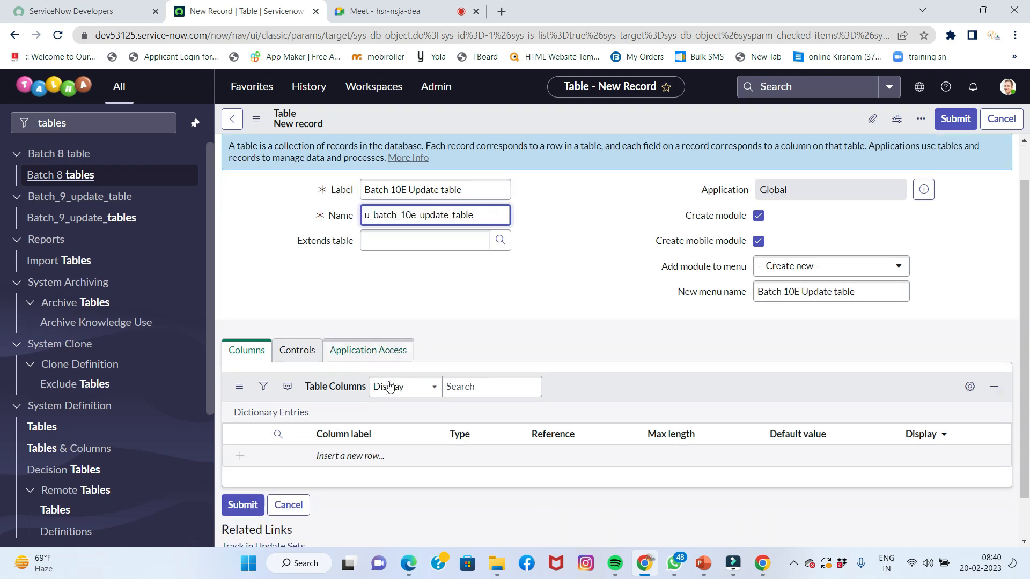
Add a Name column of type String
click(361, 408)
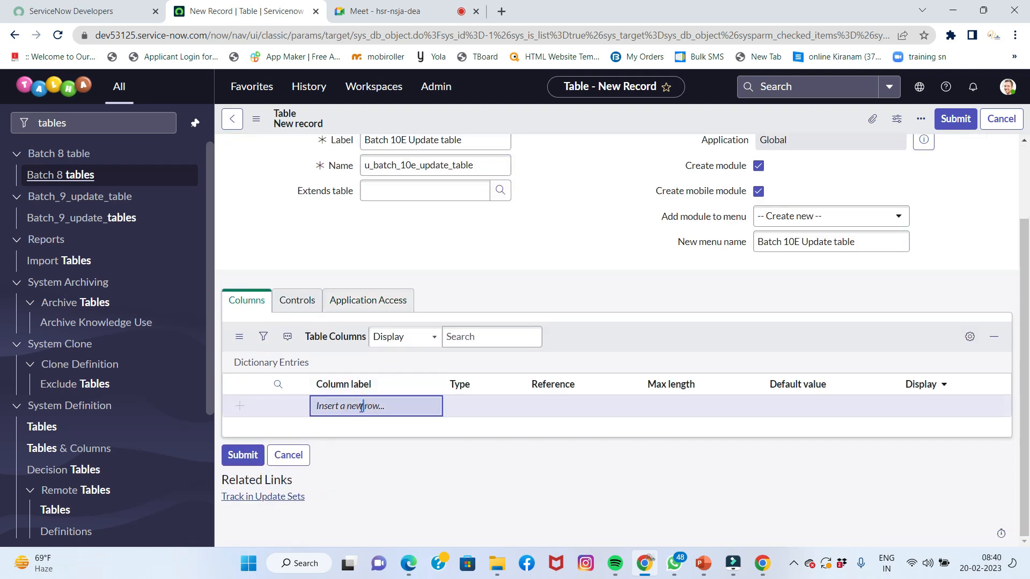
text(Name)
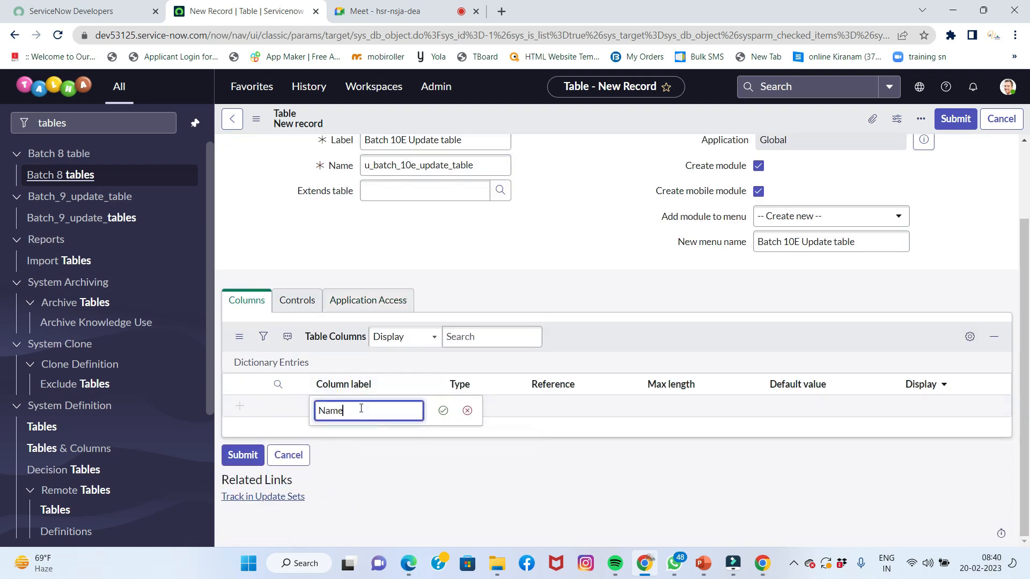
key(Tab)
text(s)
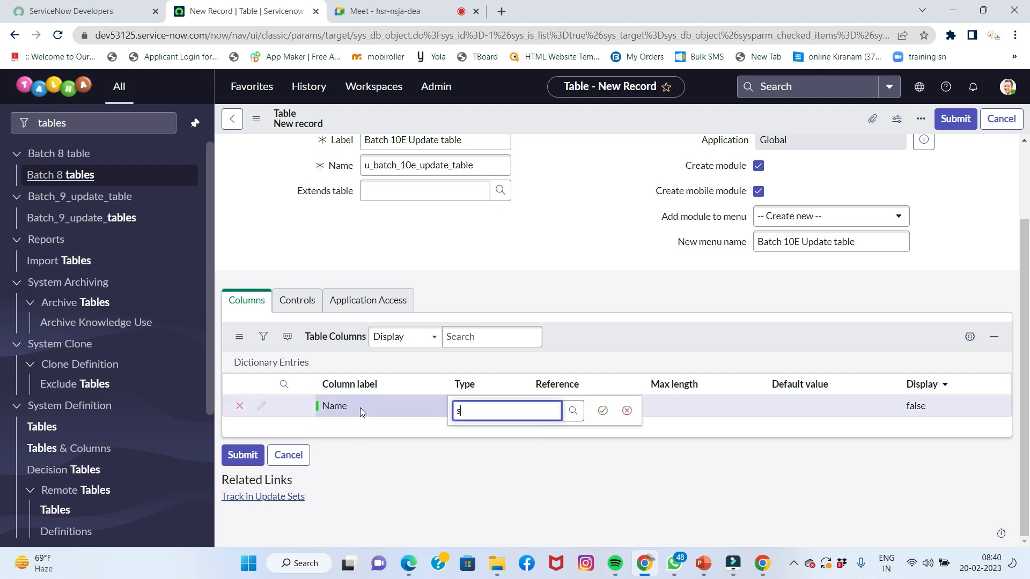
text(tring)
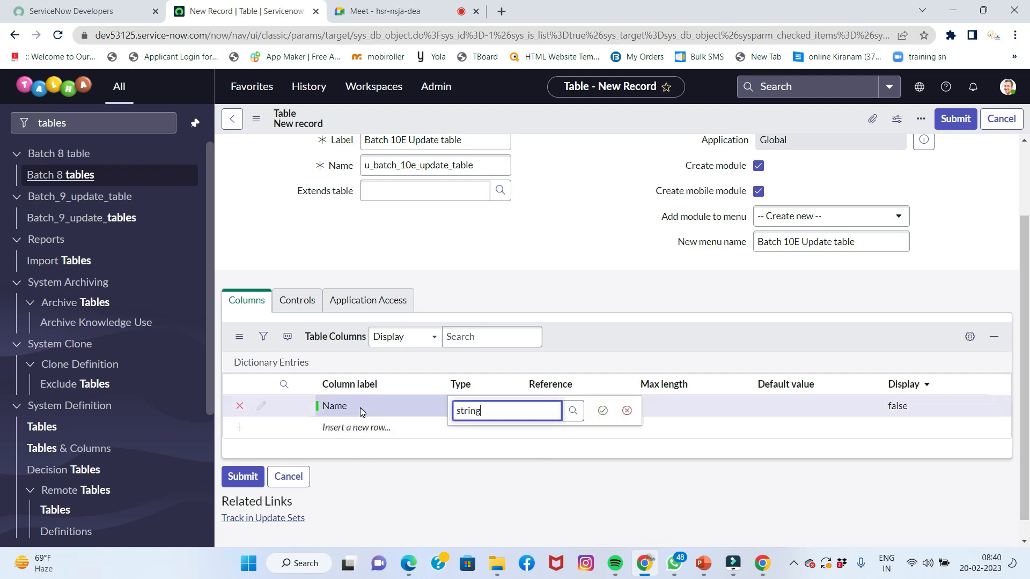
key(Tab)
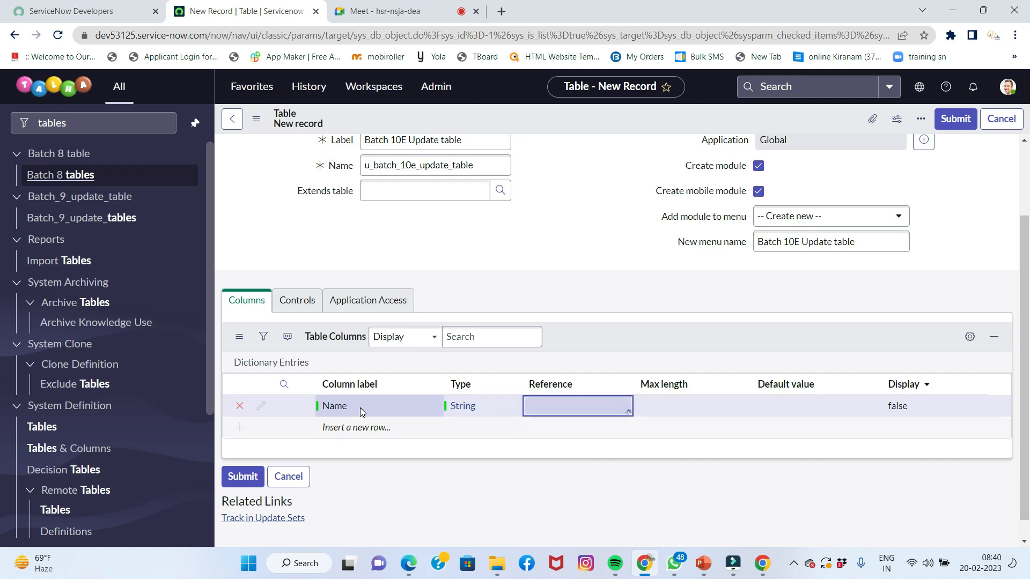
Add a Father Name column of type Reference pointing to the User table
click(361, 428)
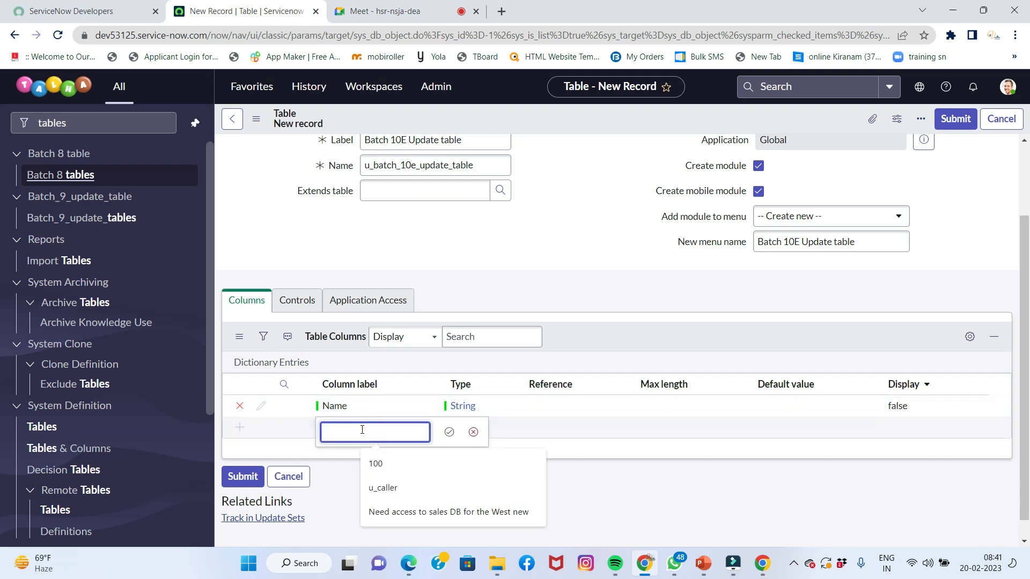
text(Father )
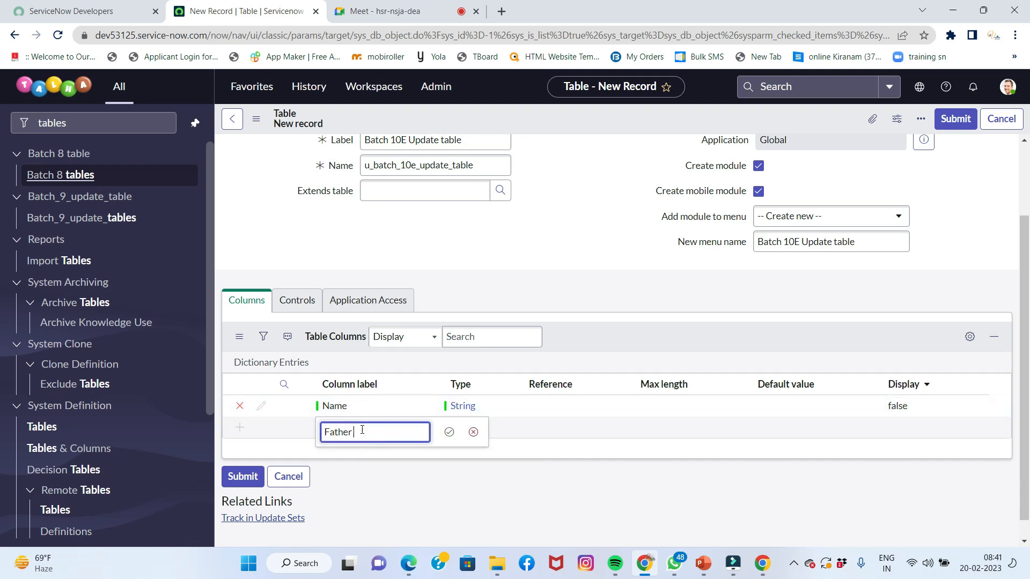
text(Name)
key(Tab)
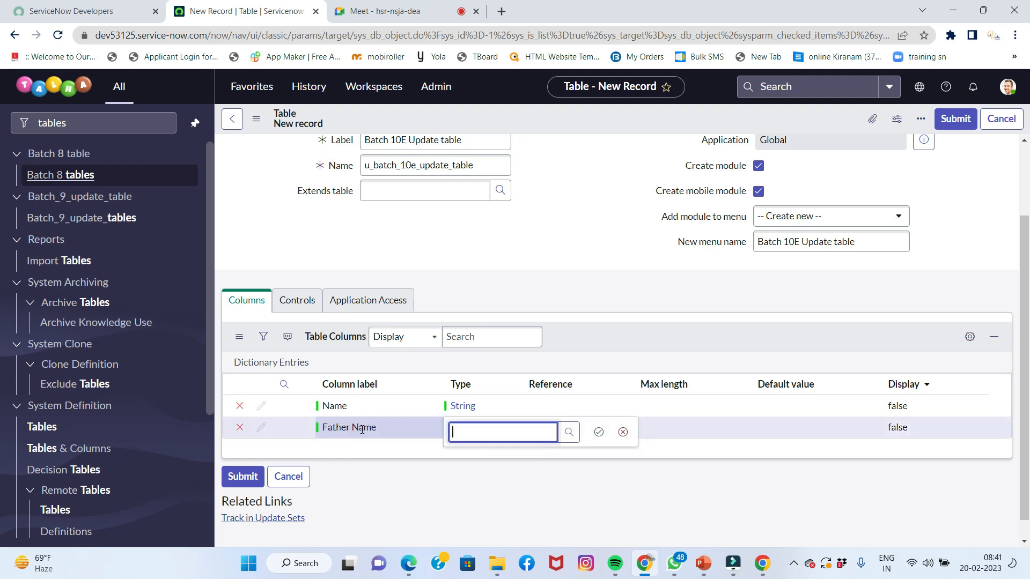
text(regere)
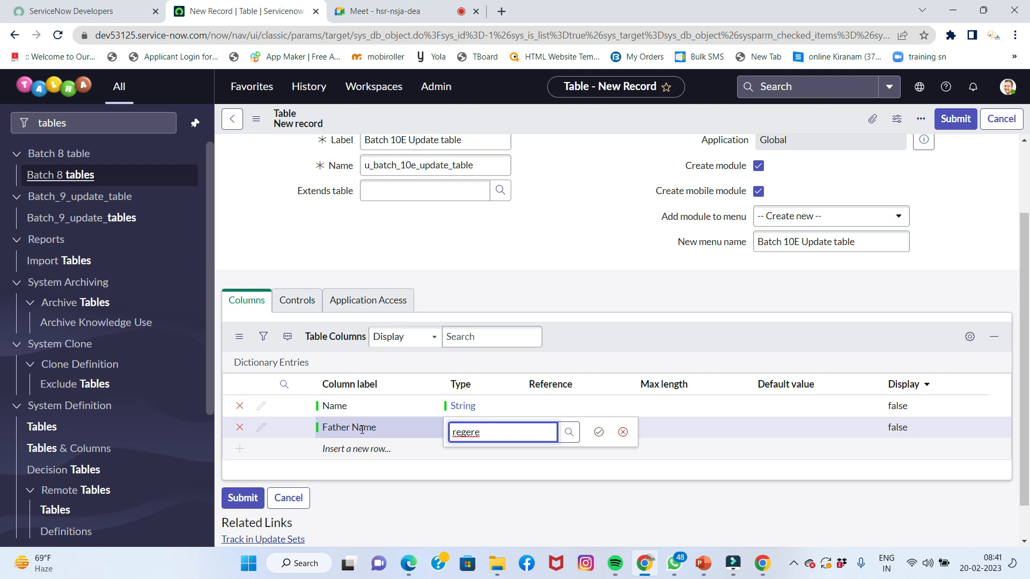
key(BackSpace)
key(BackSpace)
key(BackSpace)
key(BackSpace)
text(fere)
key(Tab)
text(user)
key(Down)
key(Down)
key(Tab)
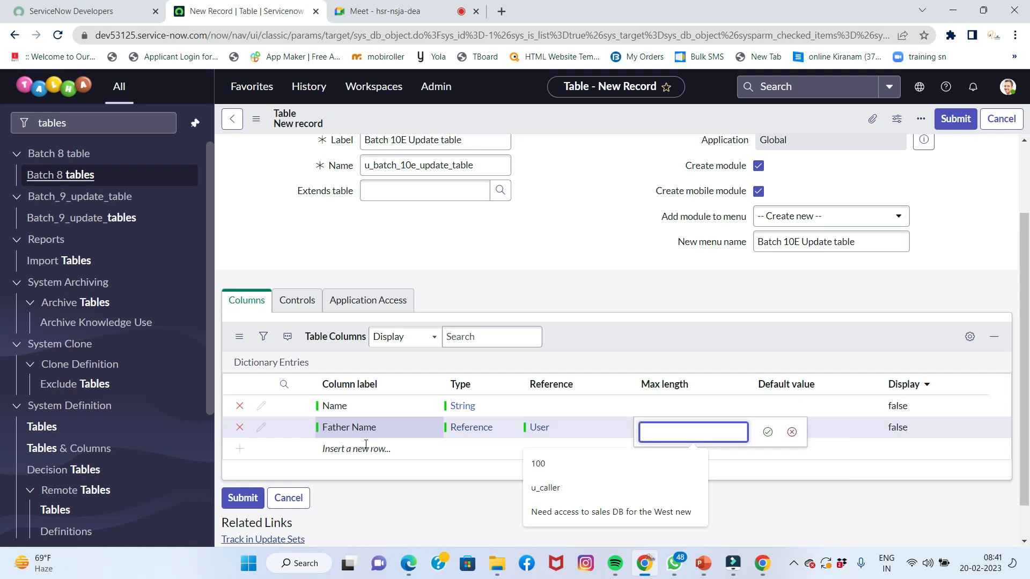
Add a Grade column of type Choice
click(365, 449)
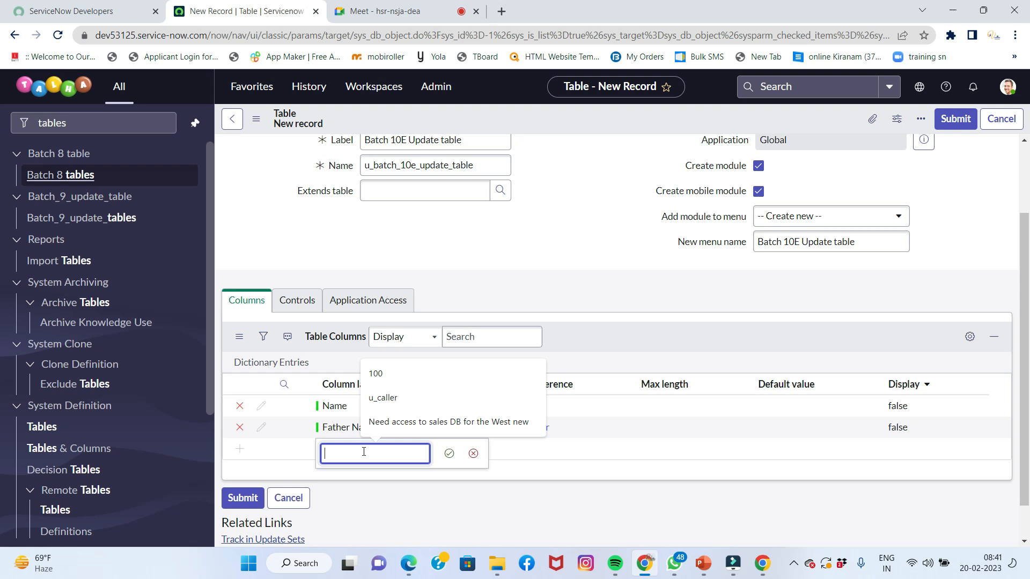
text(Grade)
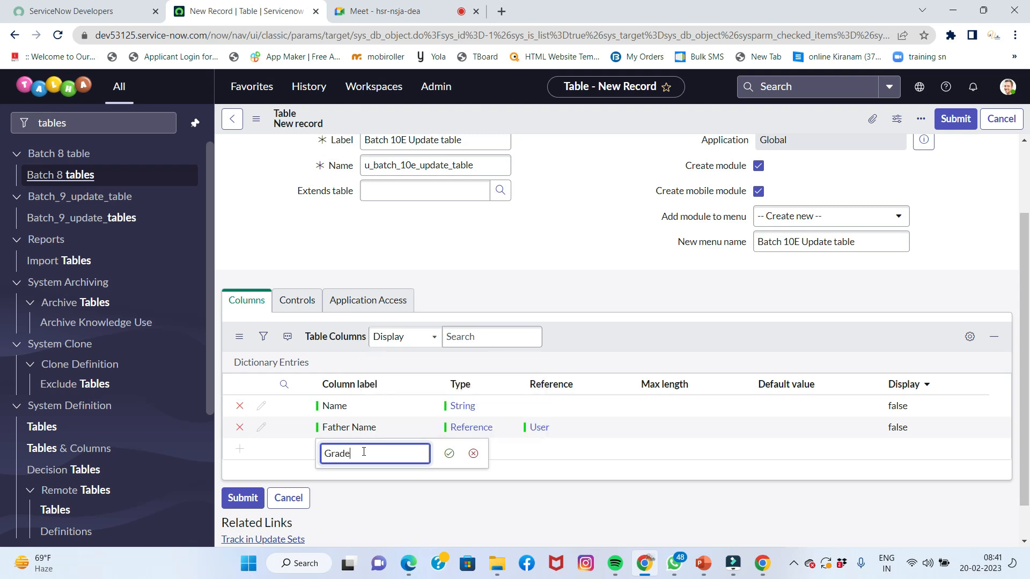
key(Tab)
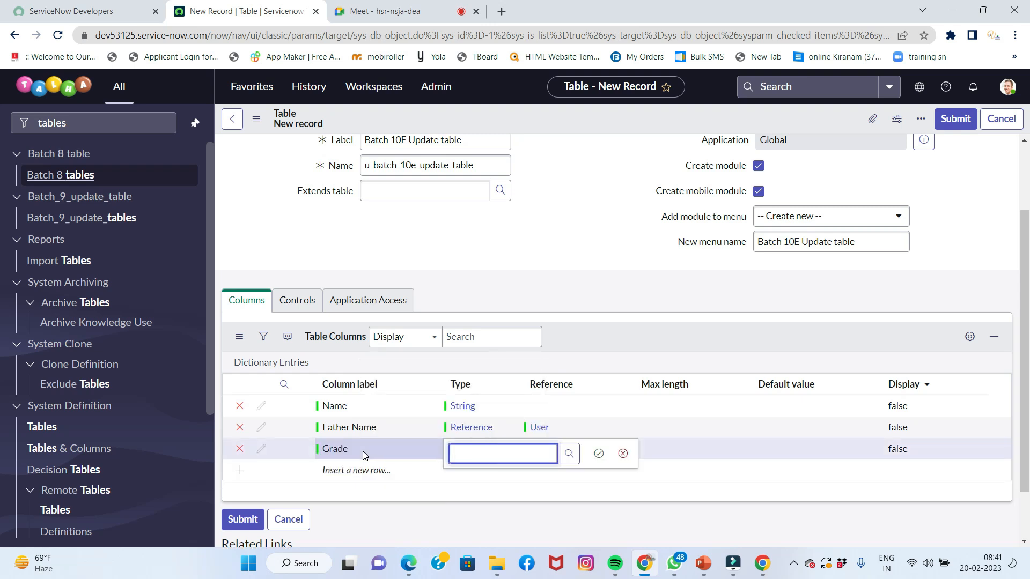
text(choice)
key(Return)
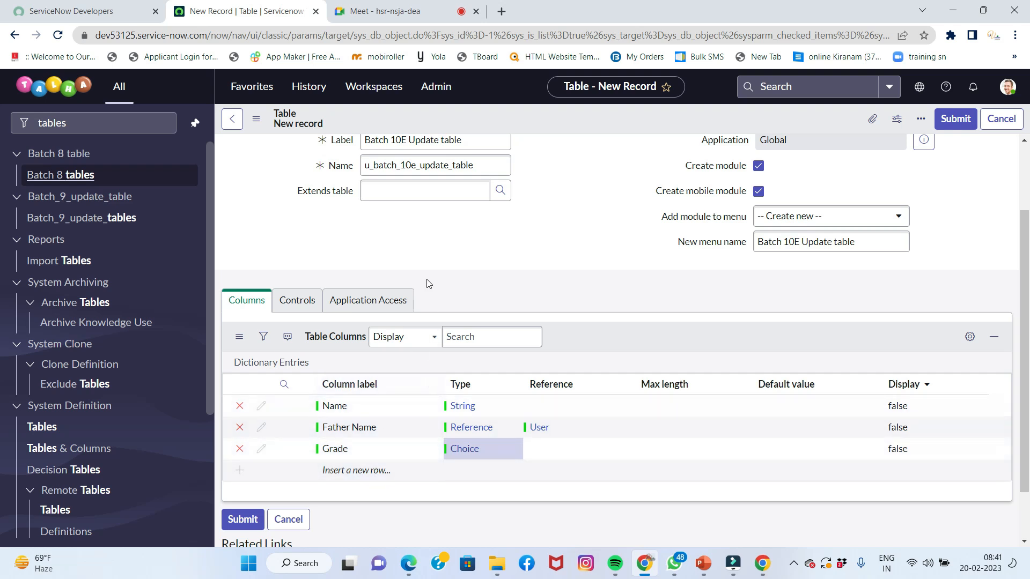
Save the Batch 10E Update table, then open the Grade column's dictionary entry
right_click(567, 117)
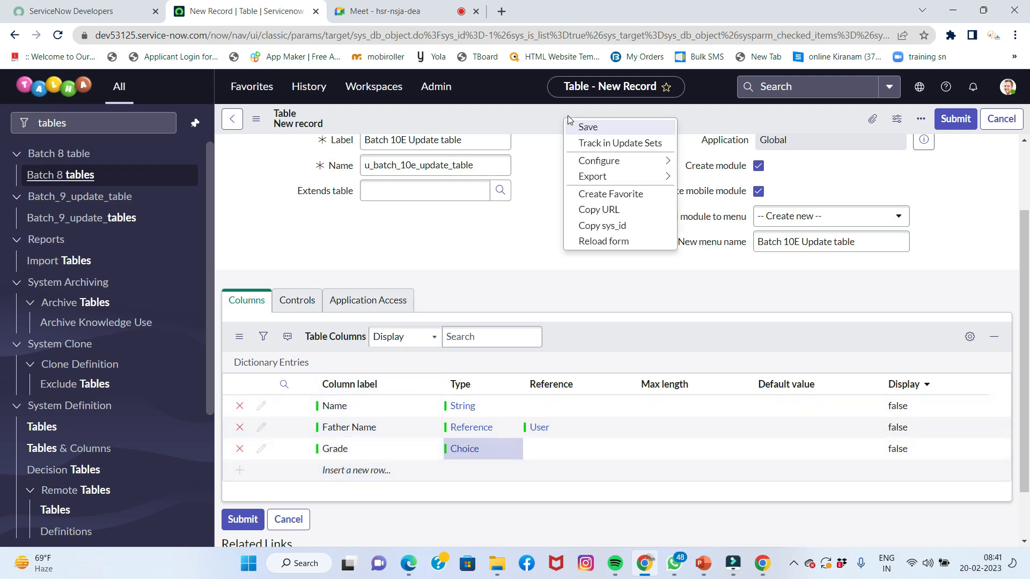
click(582, 128)
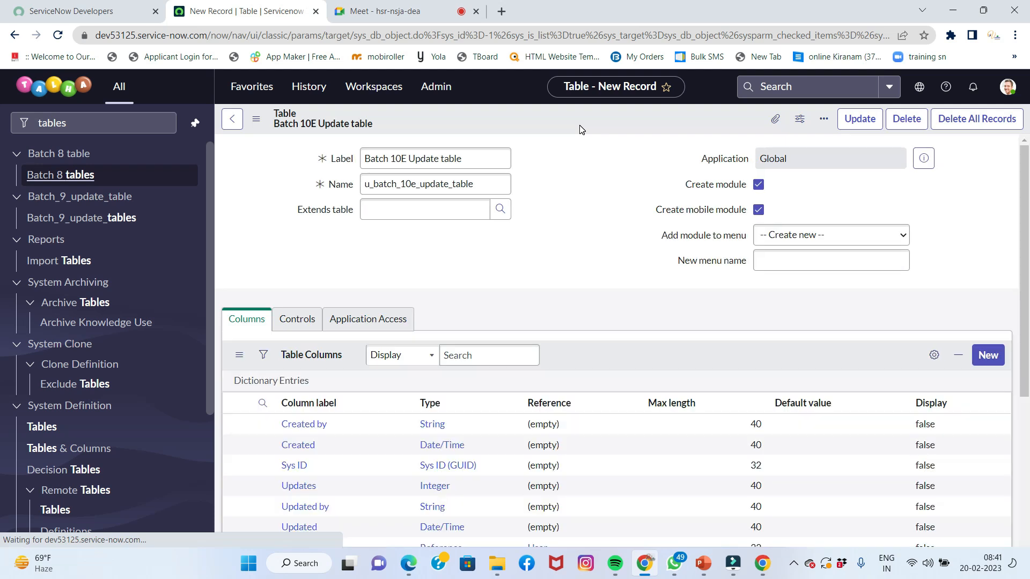
scroll(552, 203, down, 6)
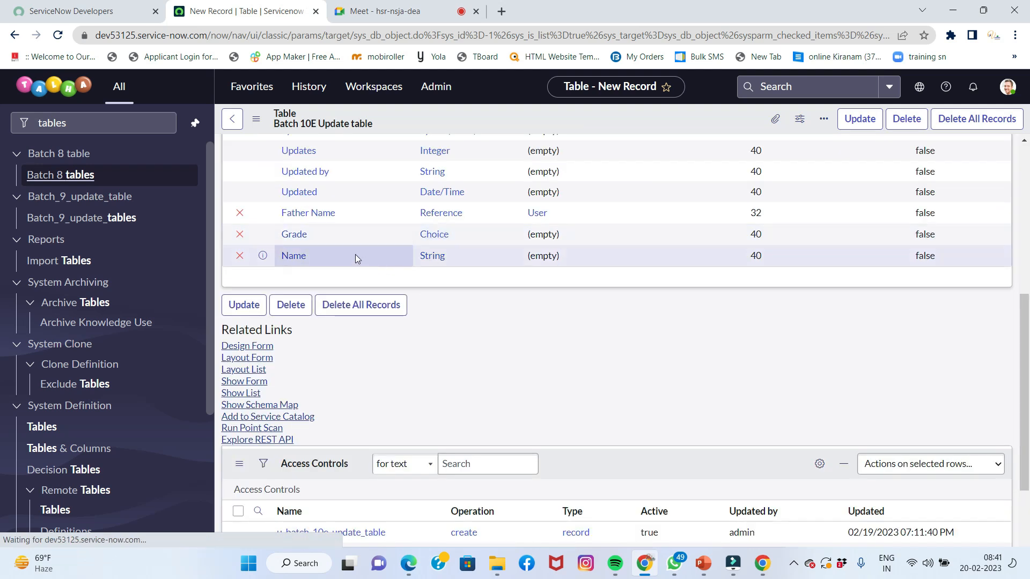
click(293, 234)
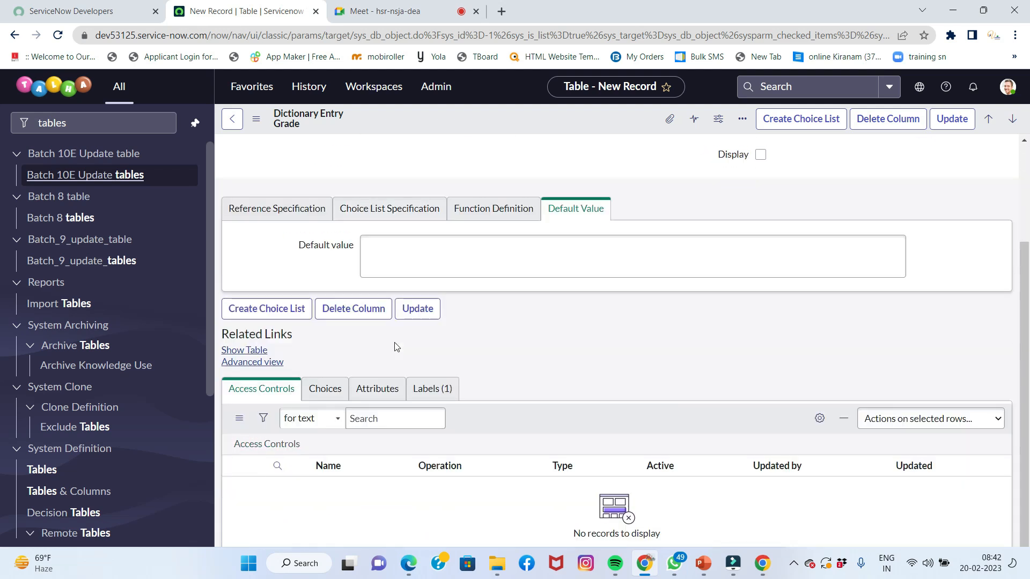
Add a Grade choice labelled Class 1 with value class 1 and sequence 1
scroll(396, 344, down, 3)
click(320, 392)
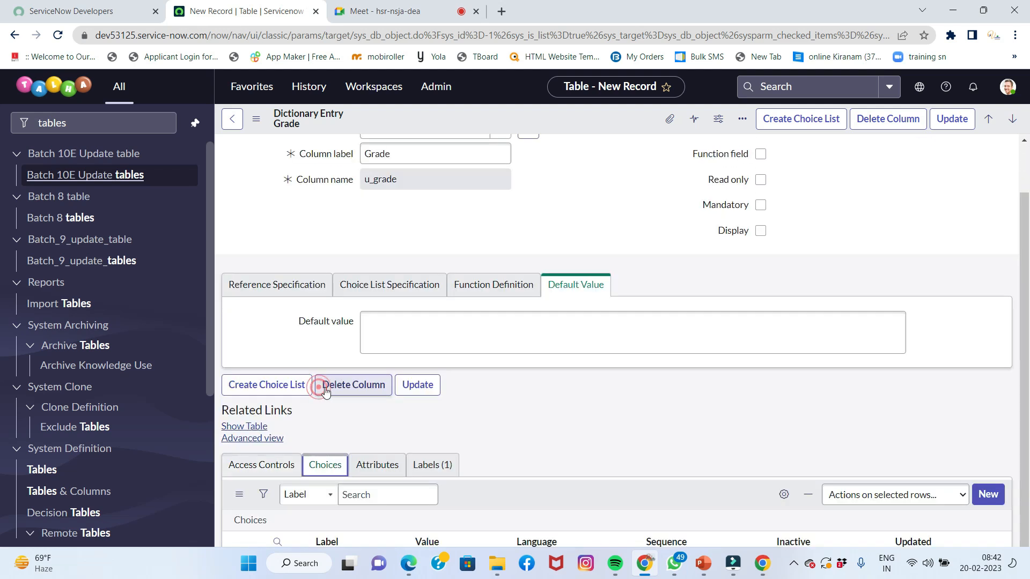
scroll(343, 455, down, 1)
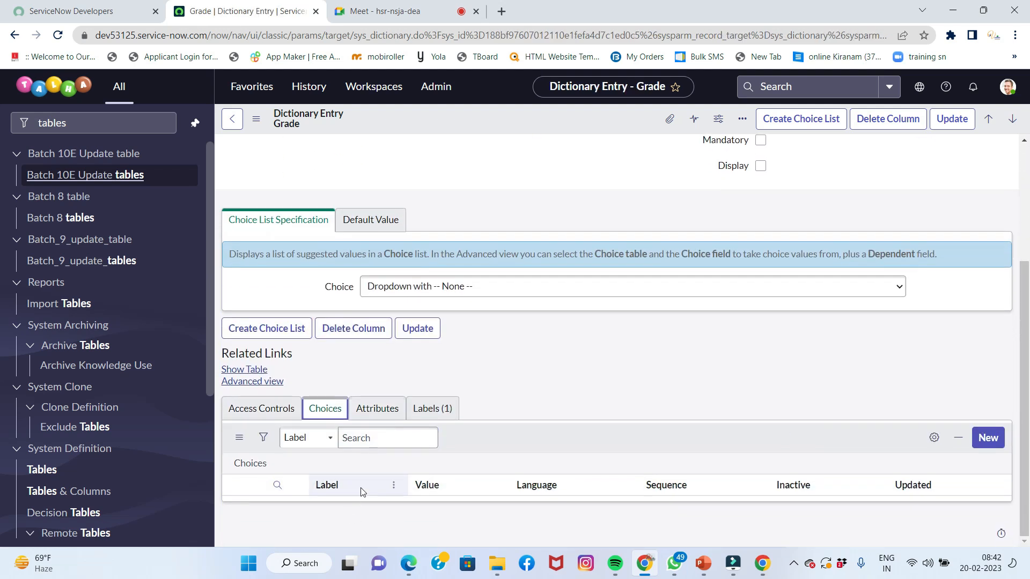
click(392, 438)
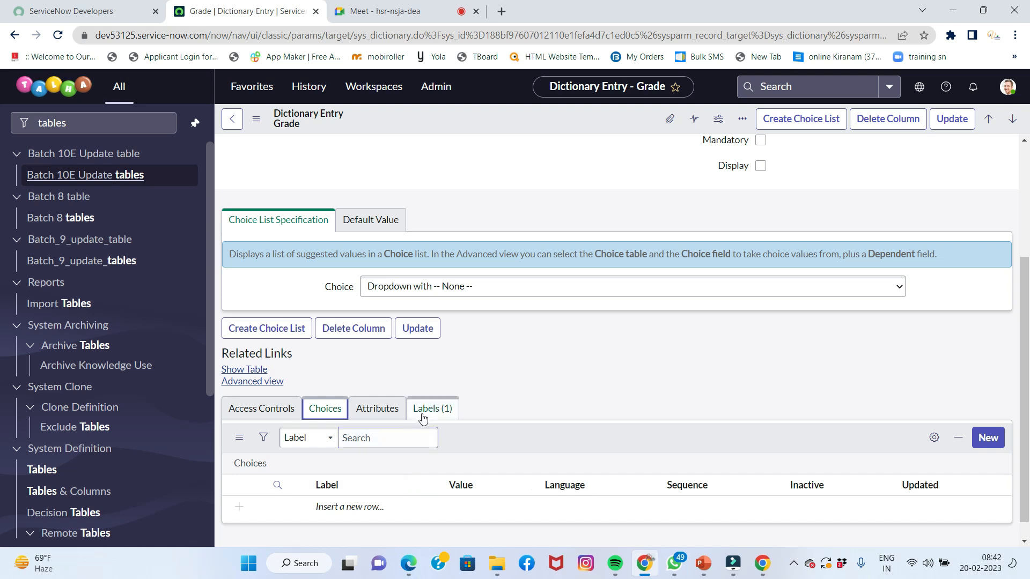
click(327, 506)
click(329, 511)
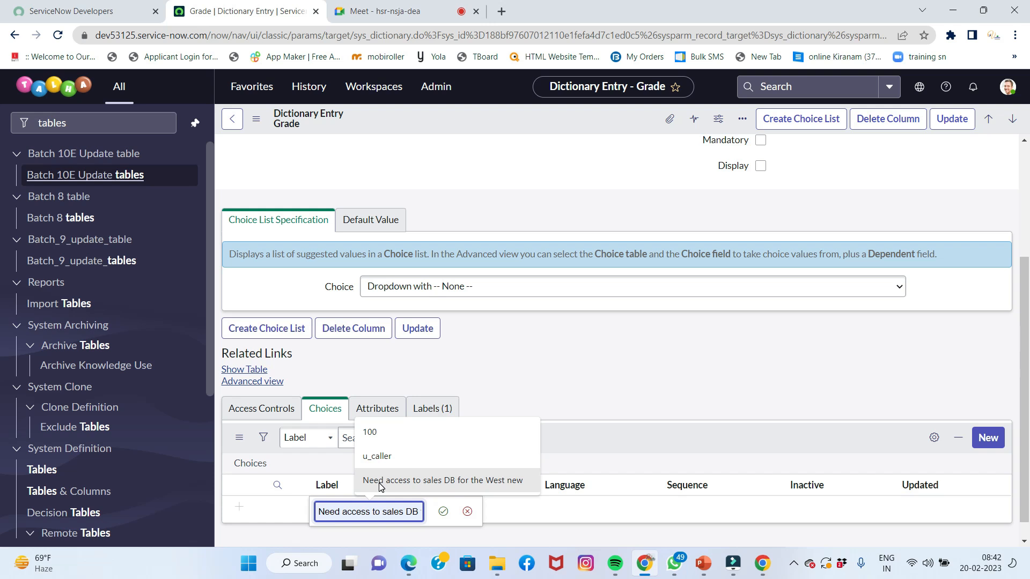
text(Class 1)
key(Tab)
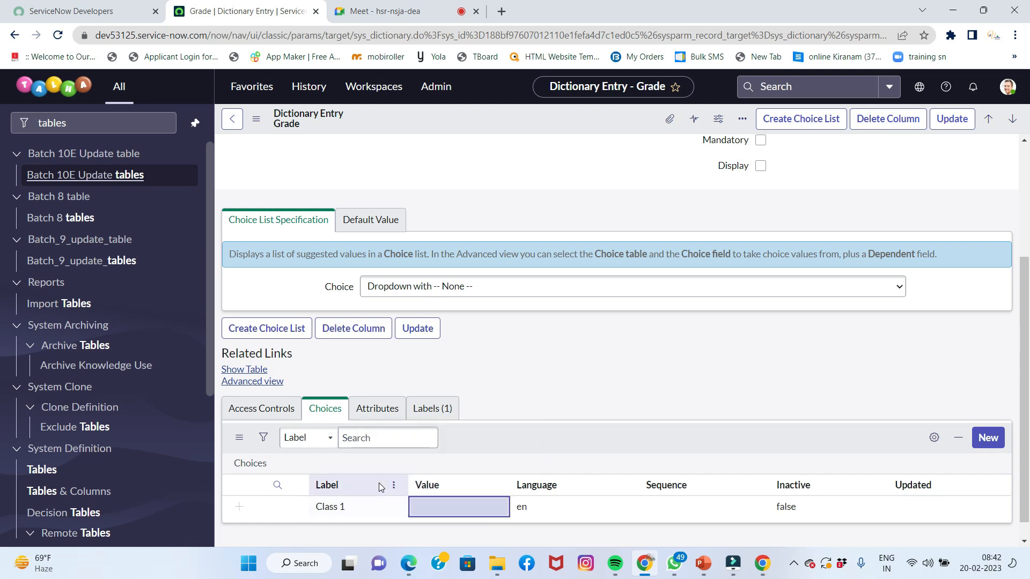
text(cl)
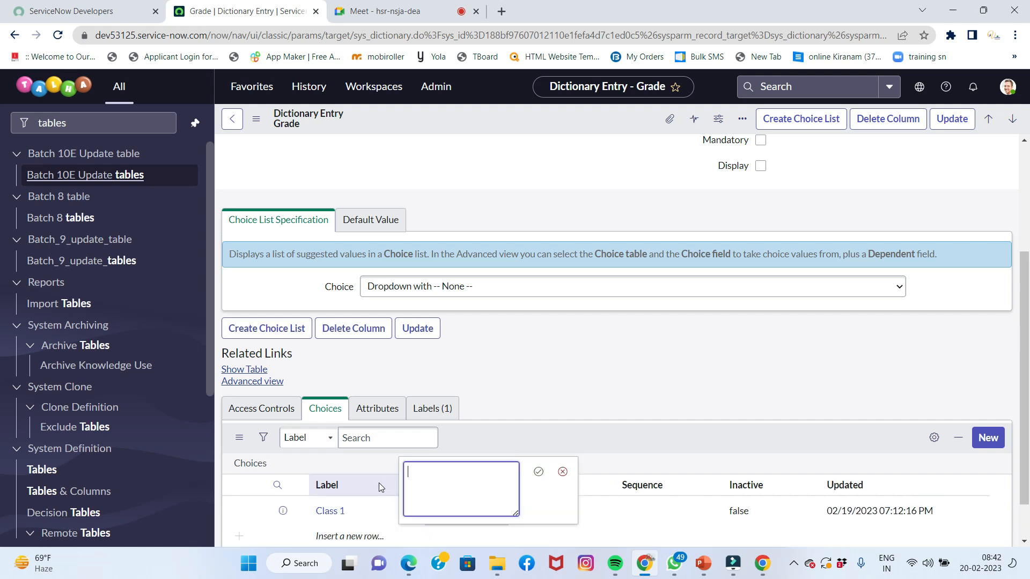
text(ass 1)
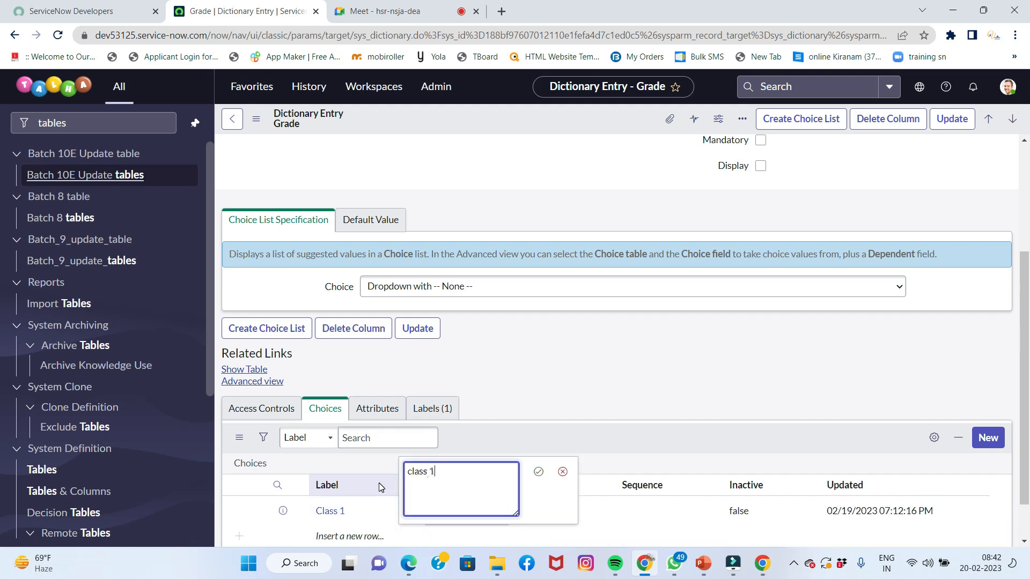
key(Tab)
key(Tab)
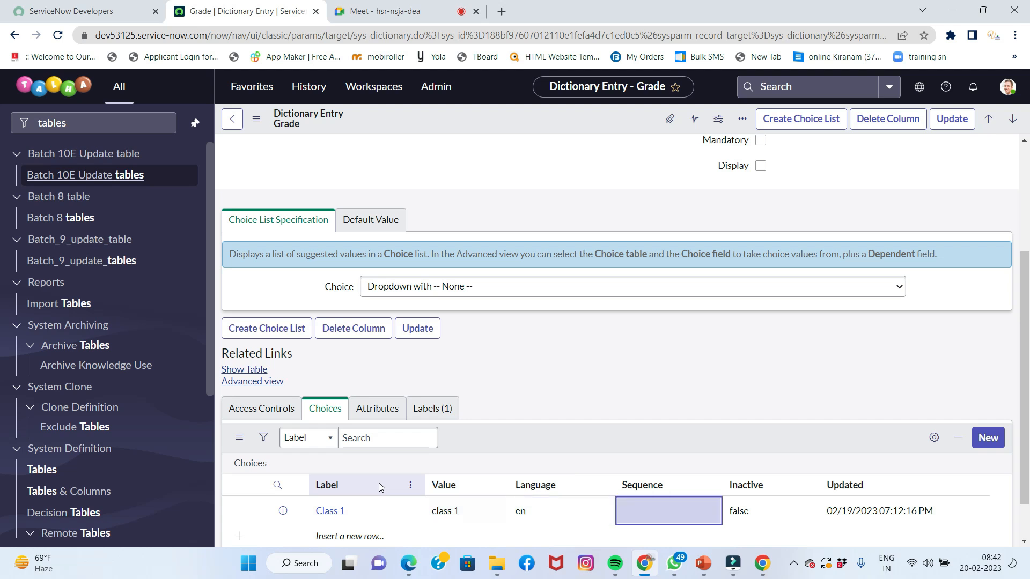
key(Return)
text(1)
key(Tab)
key(Tab)
key(Tab)
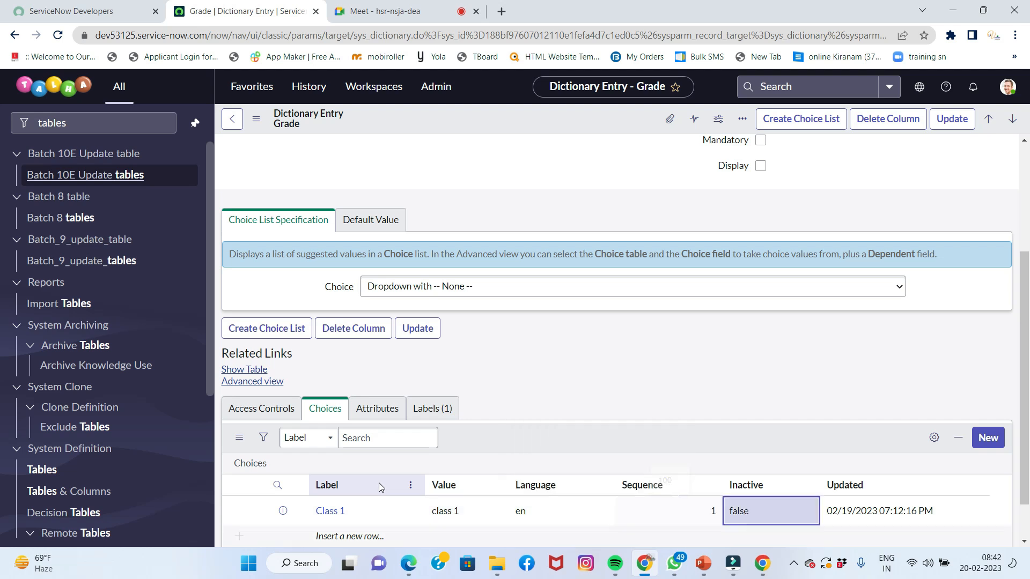
Add a second Grade choice labelled Class 2 with value class 2 and sequence 2
key(Return)
text(Class 2)
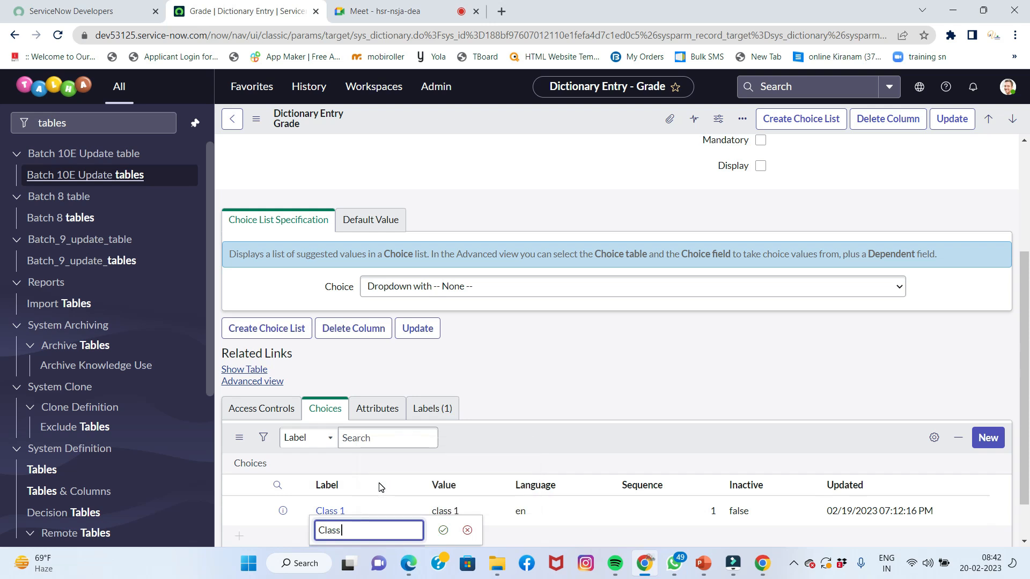
key(Tab)
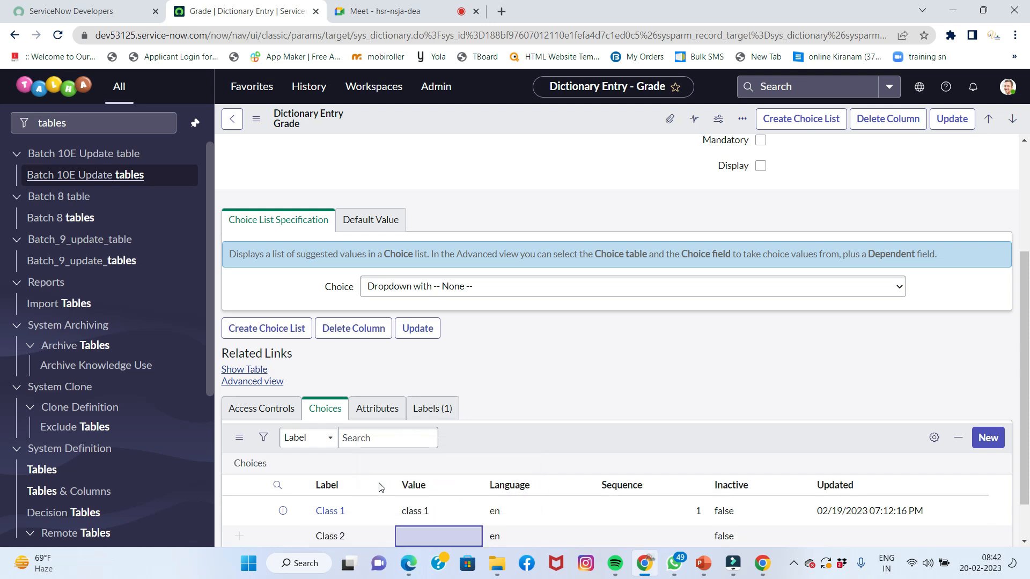
key(Return)
text(class)
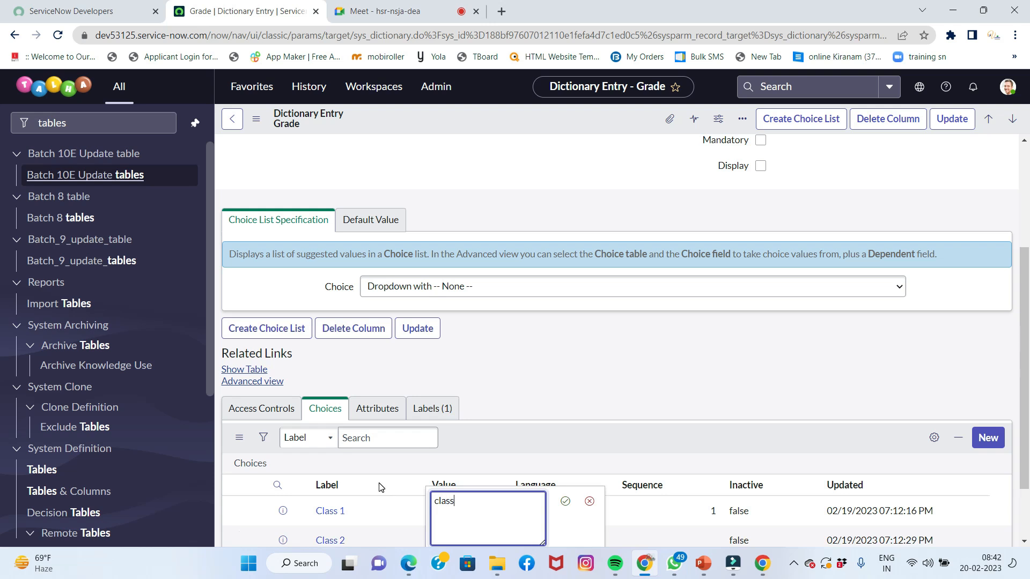
key(Tab)
key(Return)
click(459, 532)
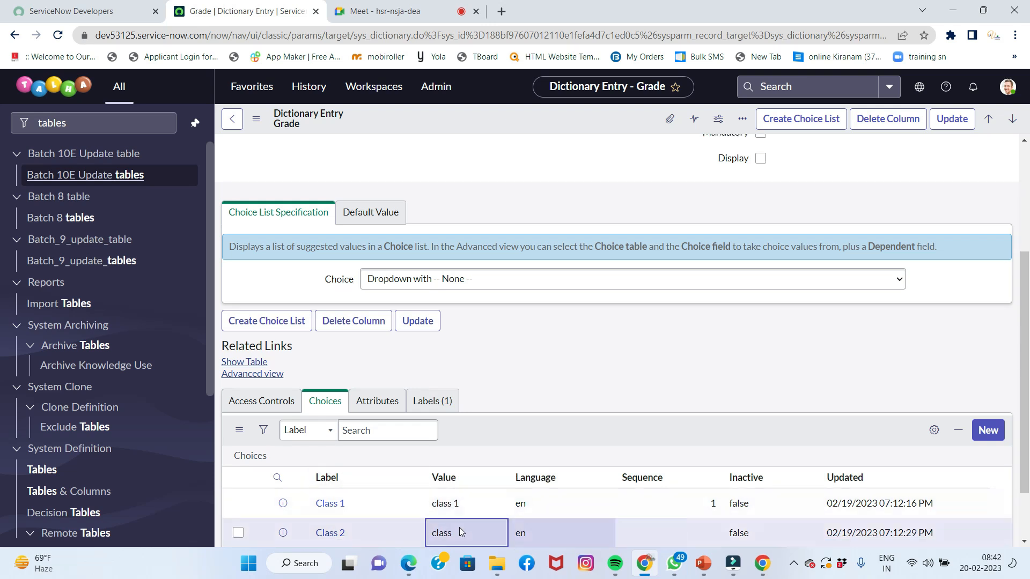
click(489, 528)
click(489, 528)
text(2)
key(Tab)
key(Tab)
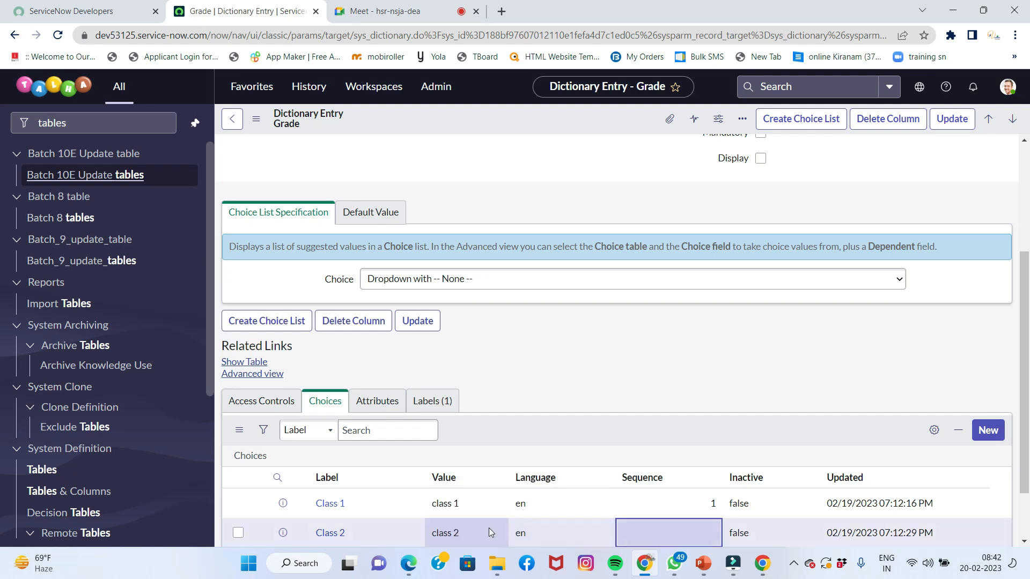
key(Return)
text(2)
key(Tab)
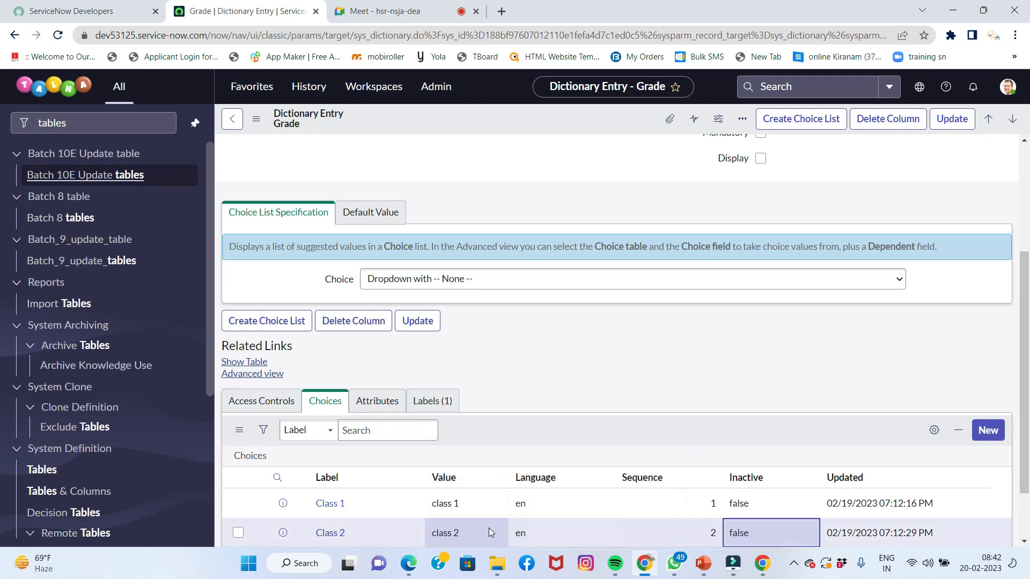
key(Return)
scroll(667, 411, down, 1)
scroll(667, 411, up, 4)
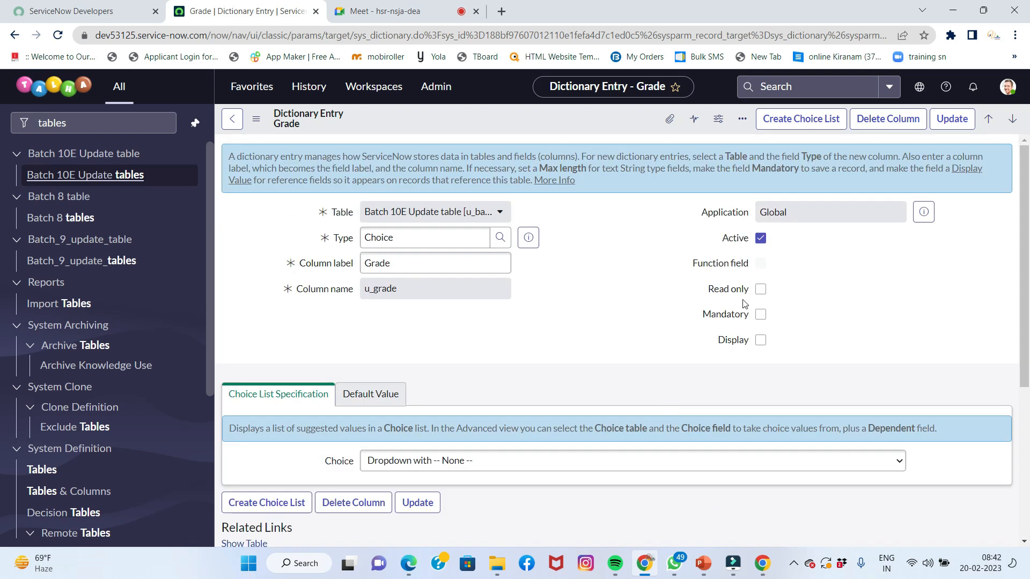
Update the Grade column definition and the Batch 10E Update table record
click(949, 118)
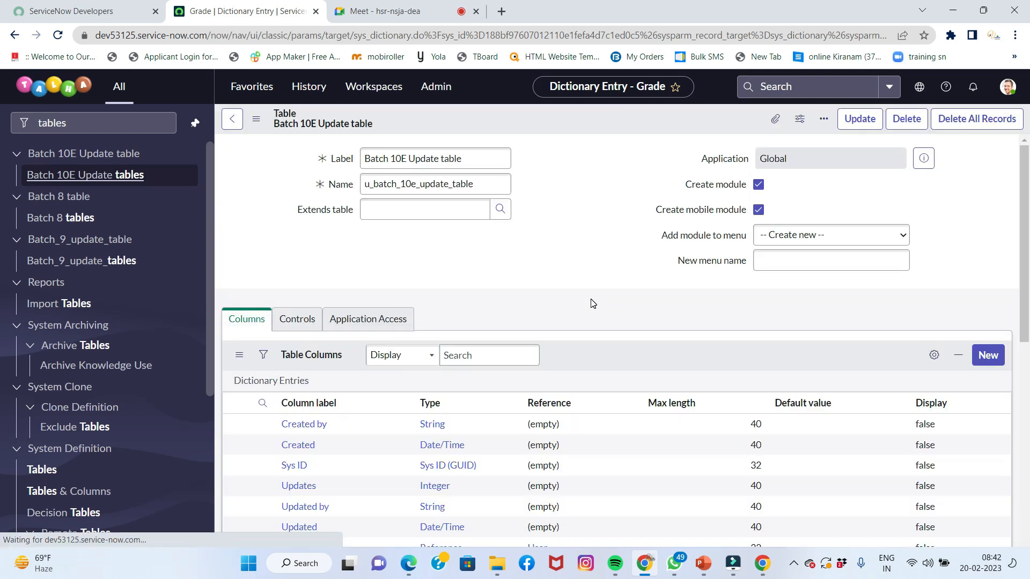
right_click(650, 129)
click(603, 120)
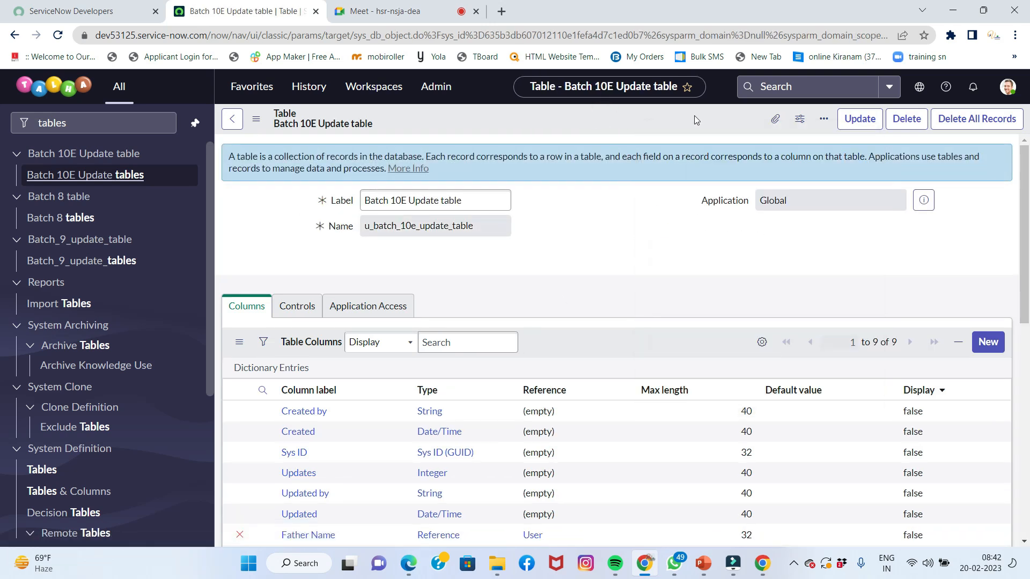
click(846, 120)
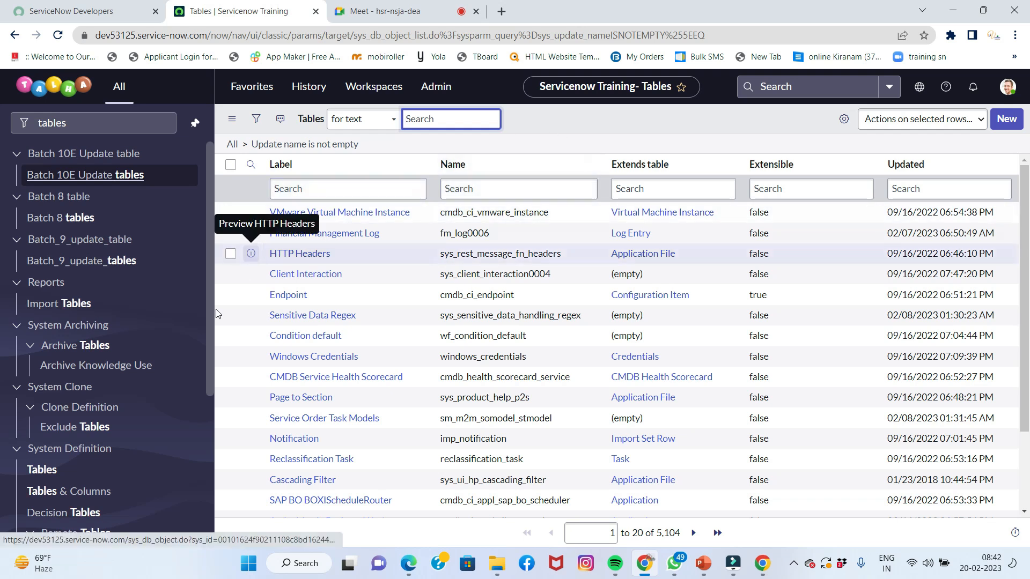
Filter the application navigator for 'batch 10'
click(94, 119)
double_click(94, 119)
text(ba)
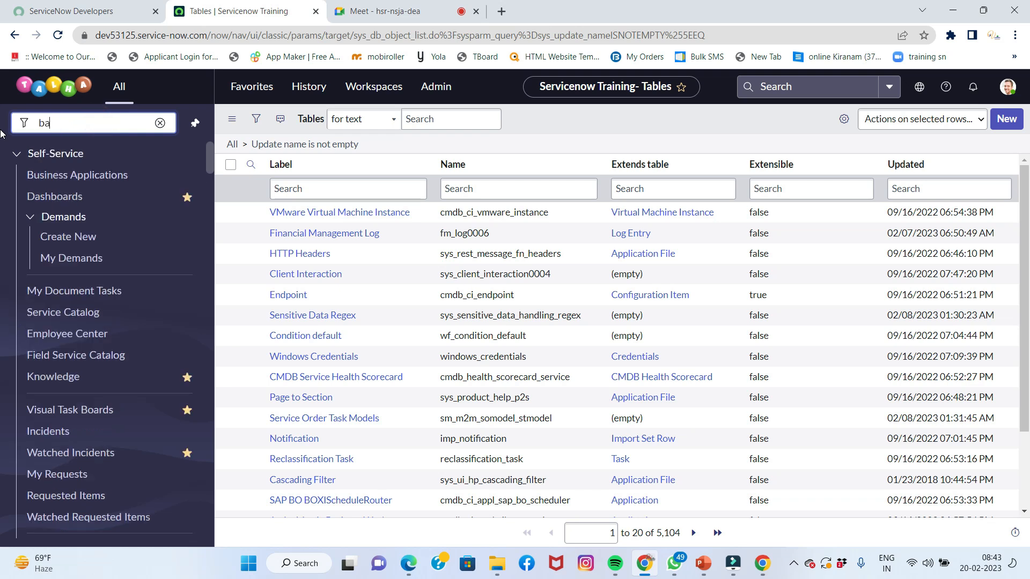
text(tch)
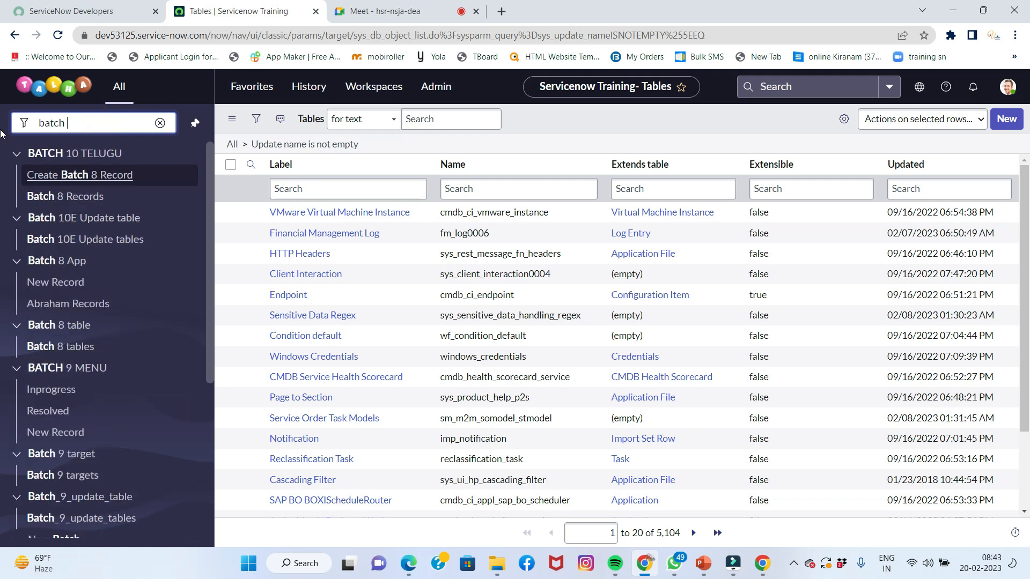
text( 10E)
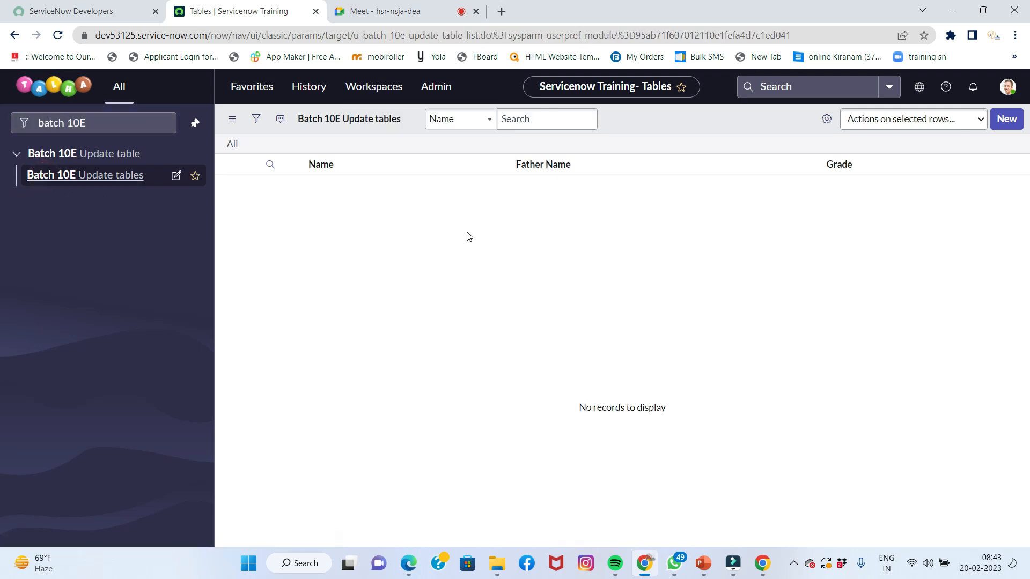
Create a Batch 10E Update tables record with a student name, Grade Class 1 and a father picked from Users
click(1005, 119)
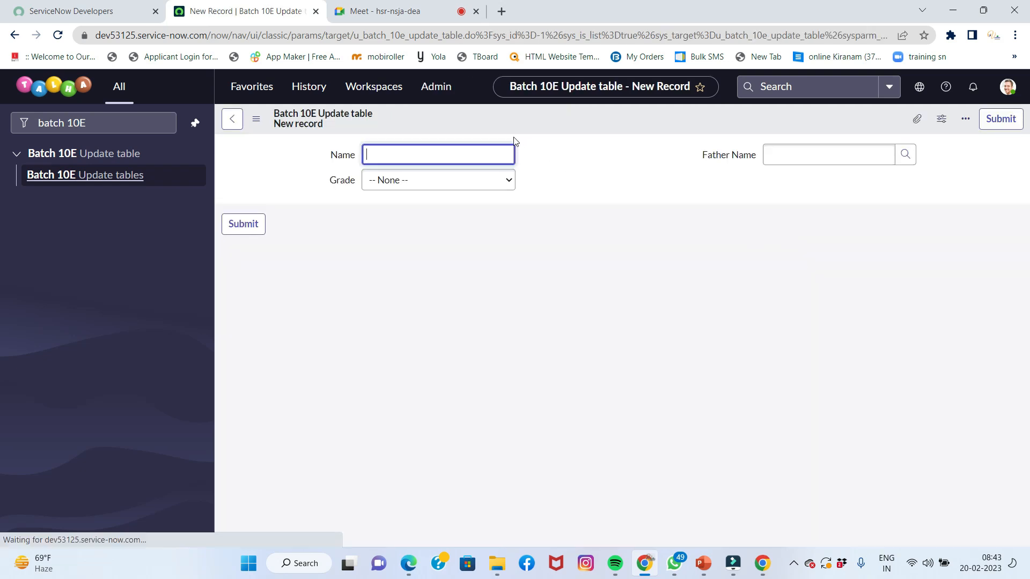
click(481, 157)
text(Ramana)
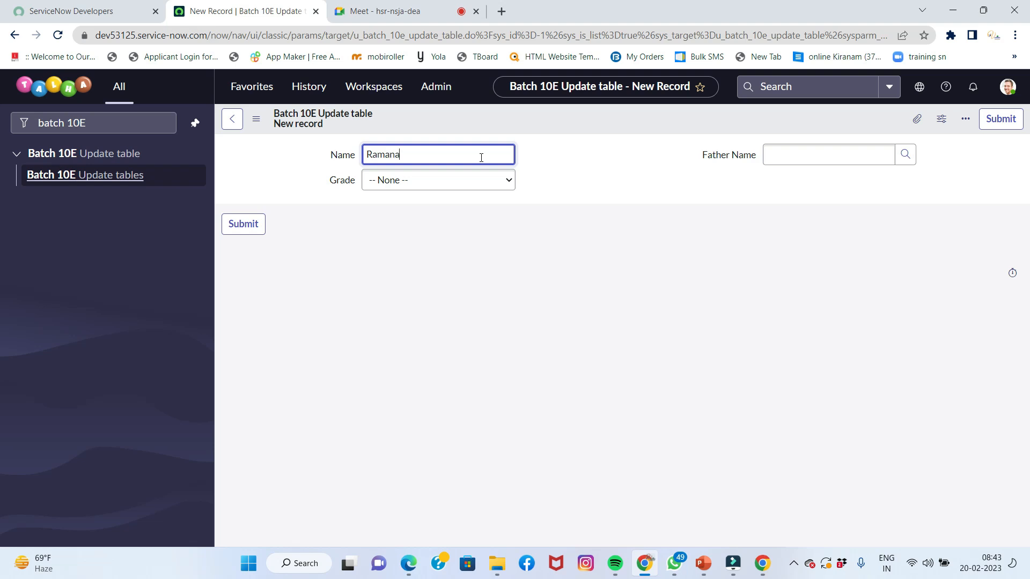
key(Tab)
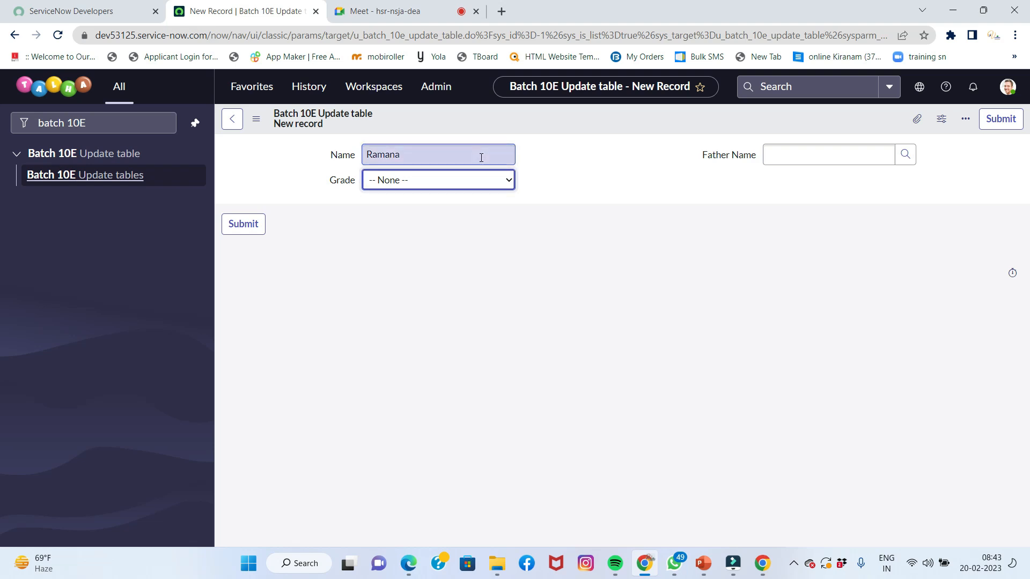
key(Down)
key(Tab)
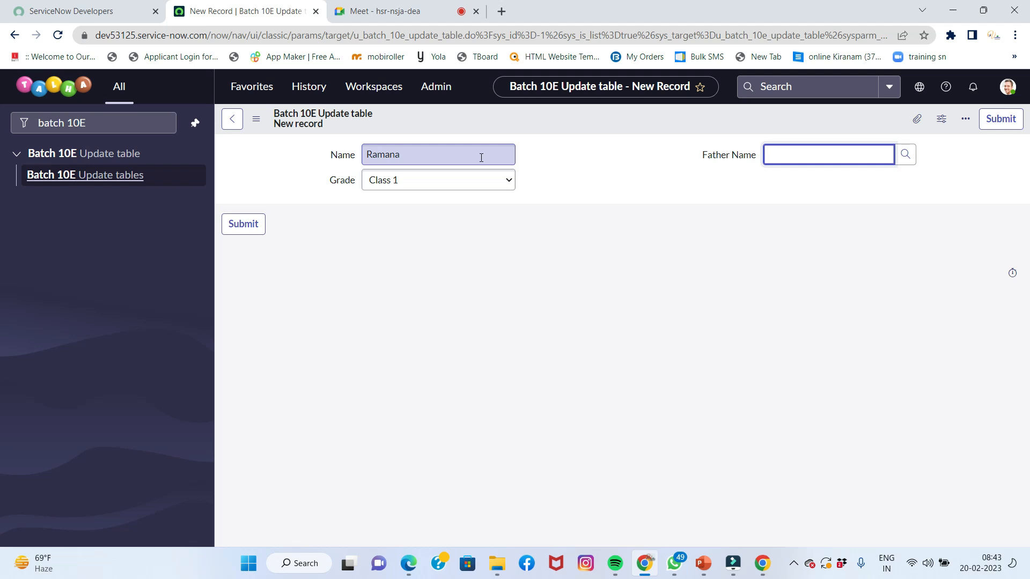
click(909, 160)
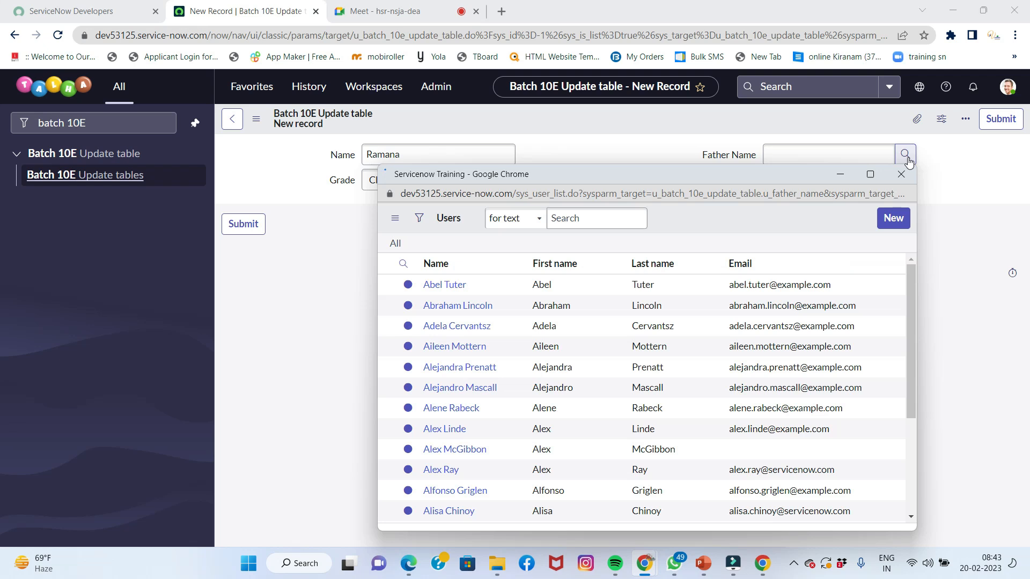
click(439, 316)
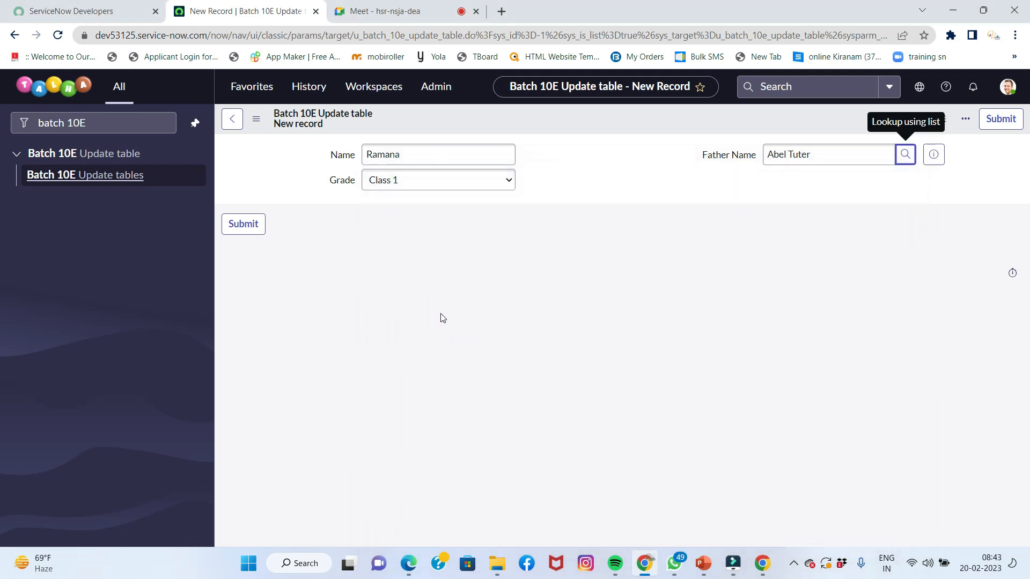
click(243, 224)
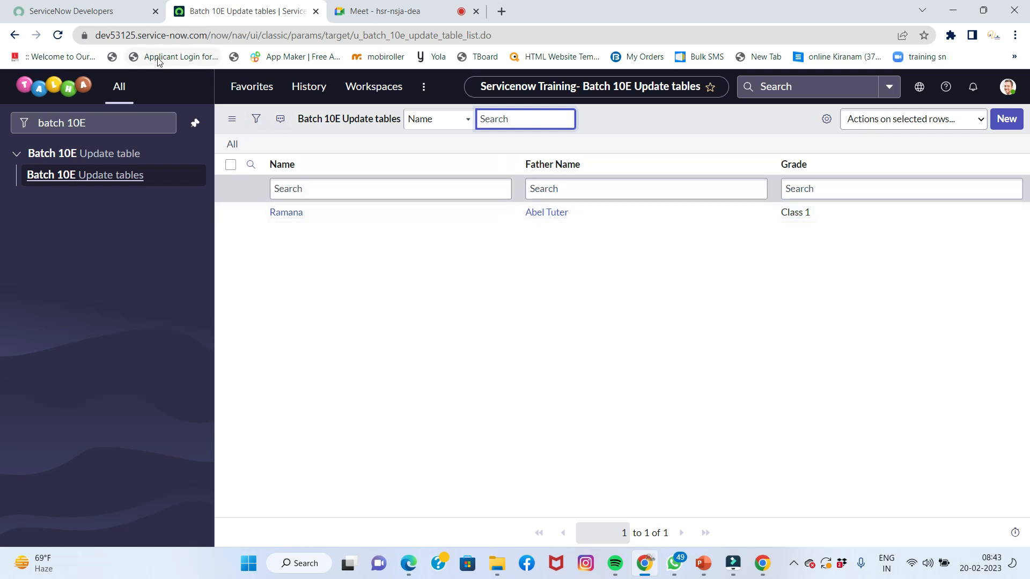
click(132, 120)
text(lo)
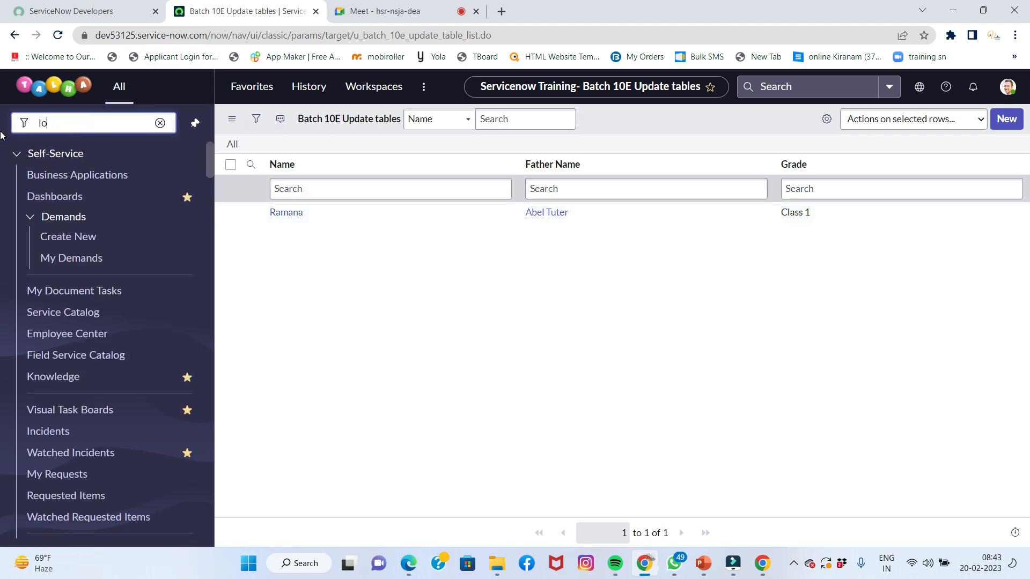
text(cal up)
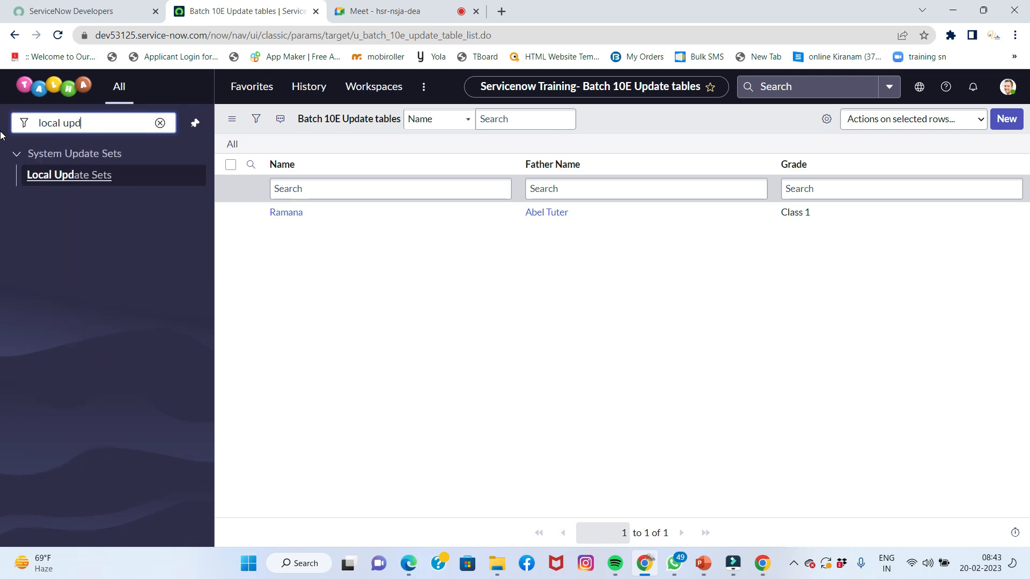
text(d)
click(28, 176)
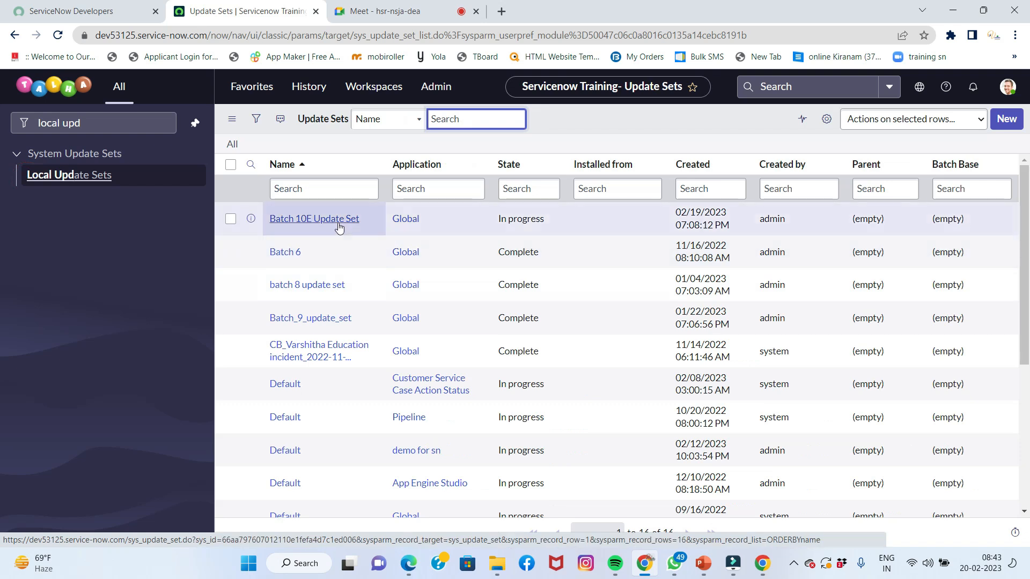
click(337, 219)
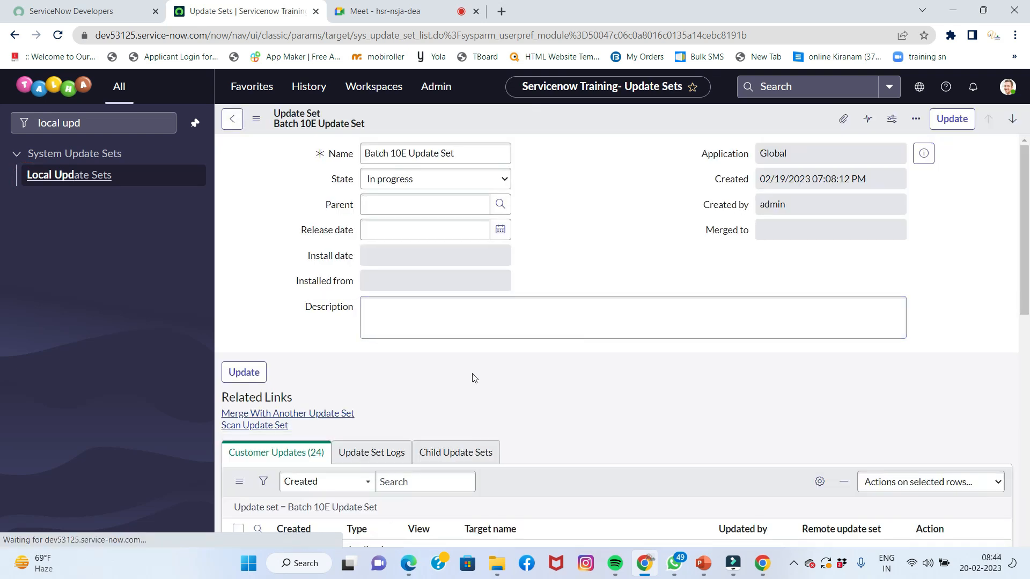
scroll(475, 376, down, 6)
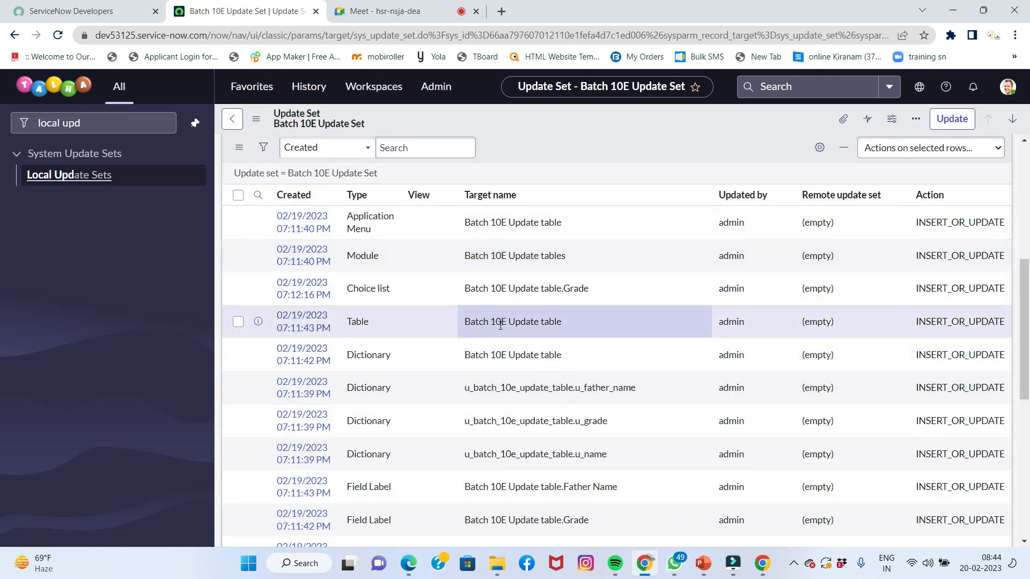
scroll(536, 354, down, 2)
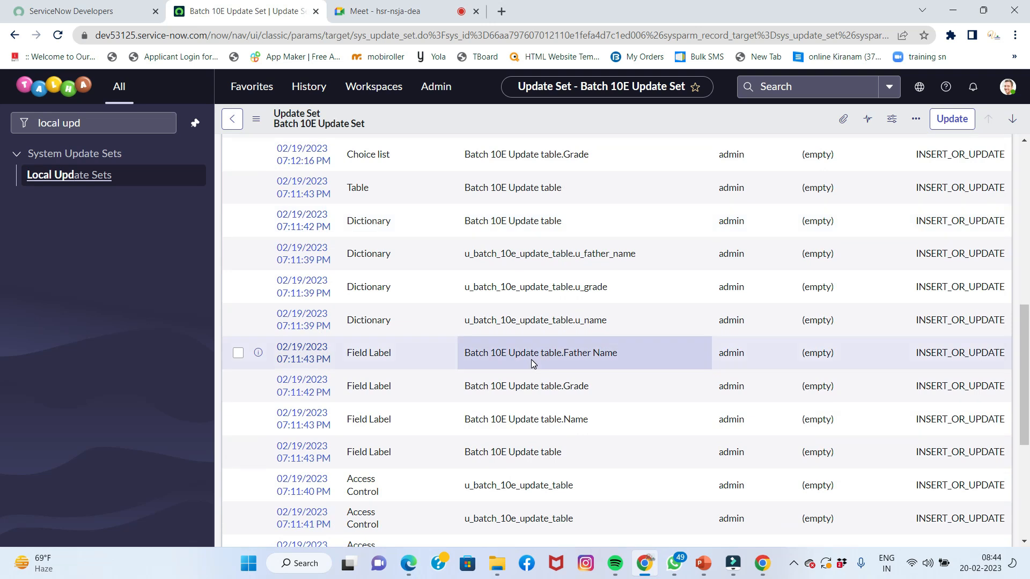
scroll(531, 360, down, 2)
scroll(384, 367, down, 2)
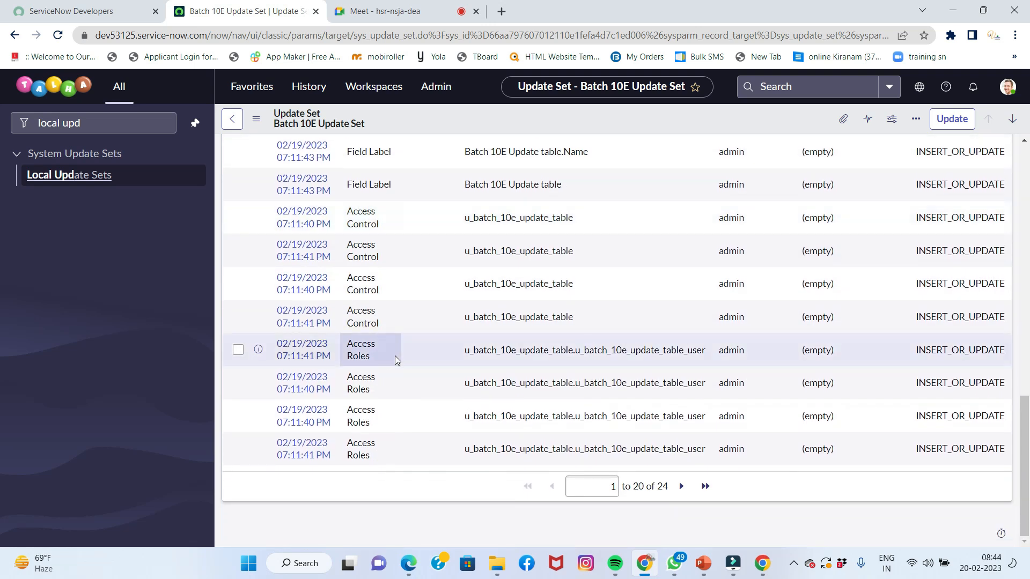
scroll(396, 359, up, 5)
scroll(395, 359, up, 3)
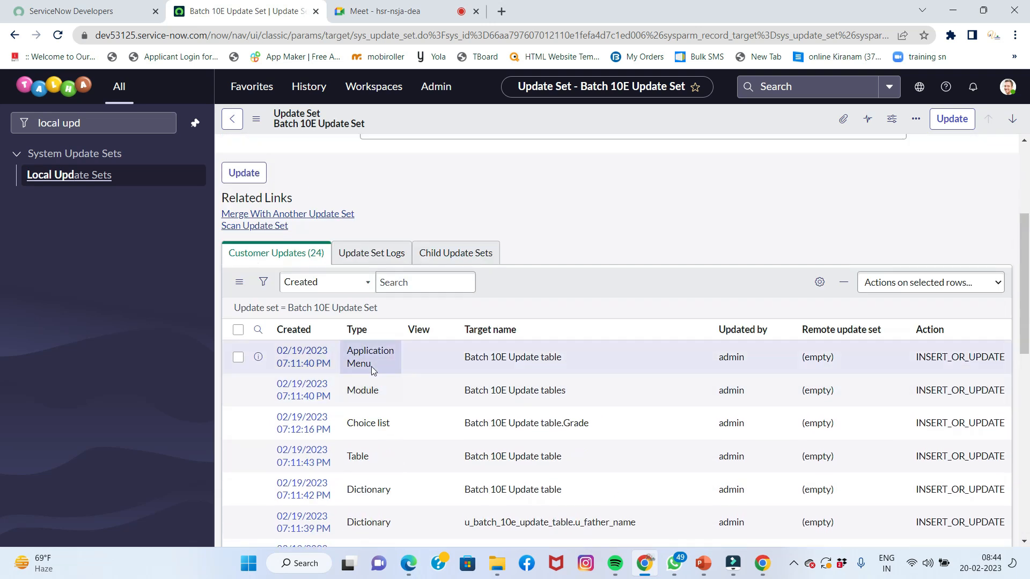
scroll(367, 376, down, 3)
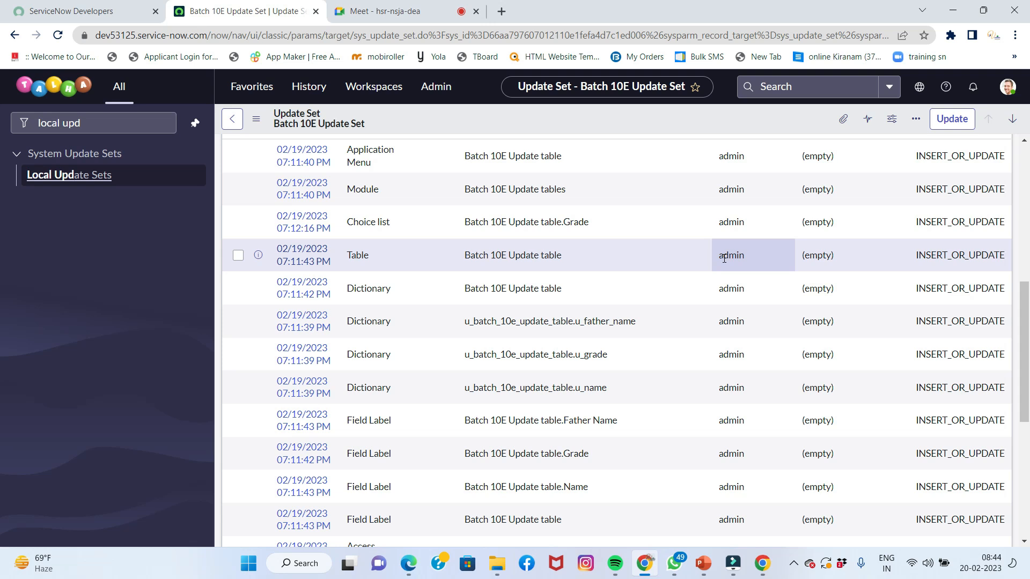
scroll(724, 259, up, 6)
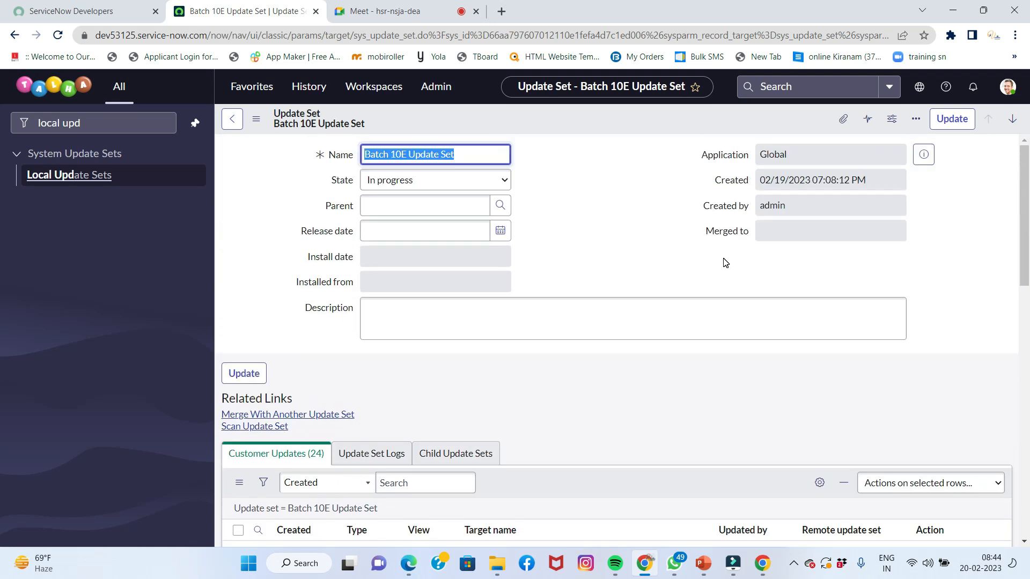
click(920, 92)
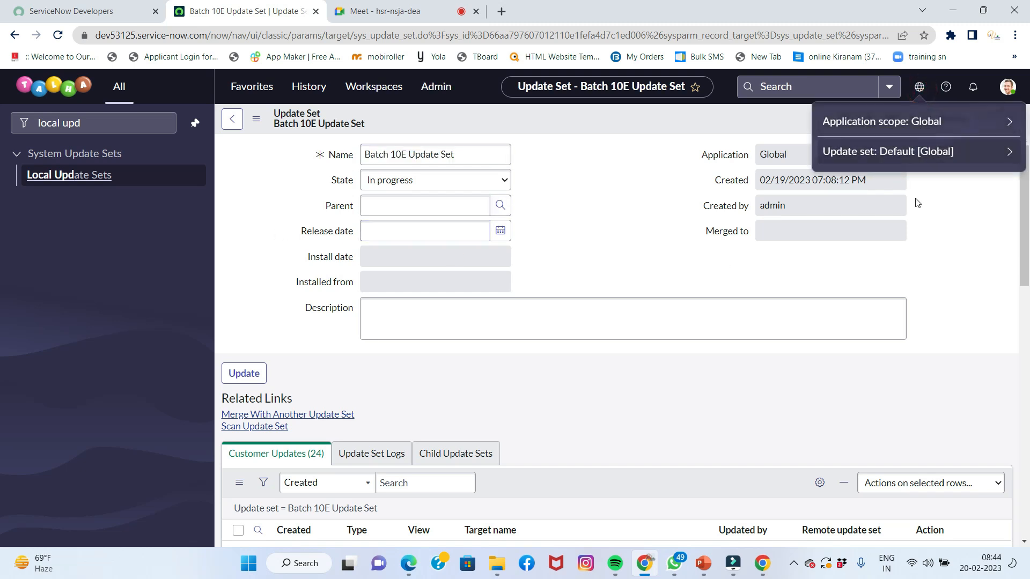
click(954, 209)
click(919, 87)
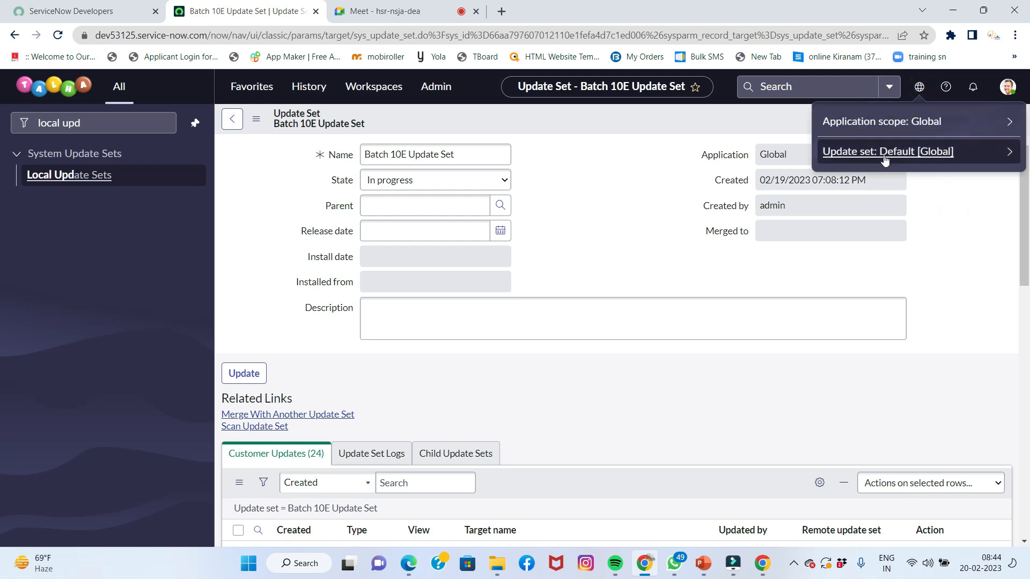
click(932, 199)
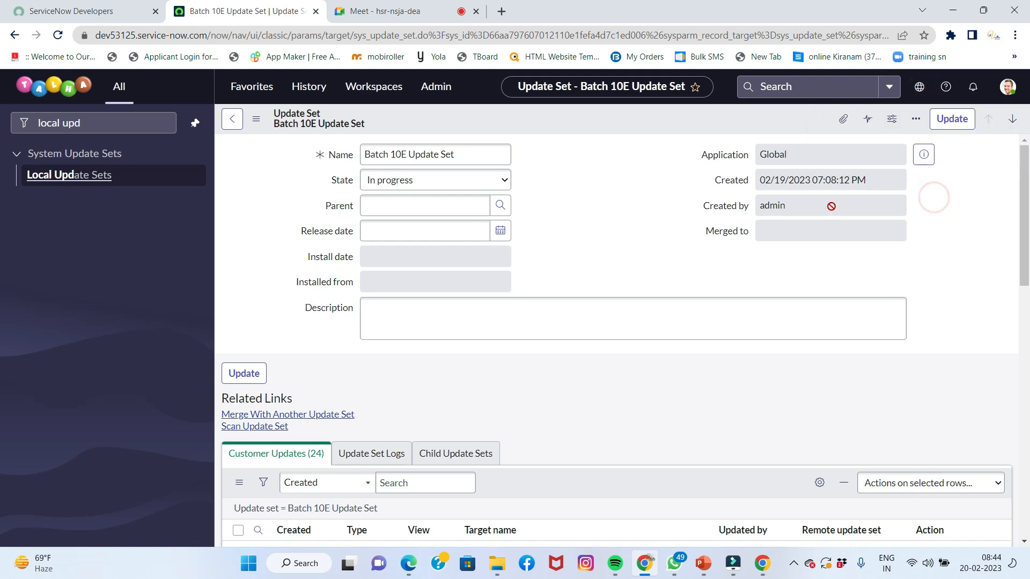
click(88, 125)
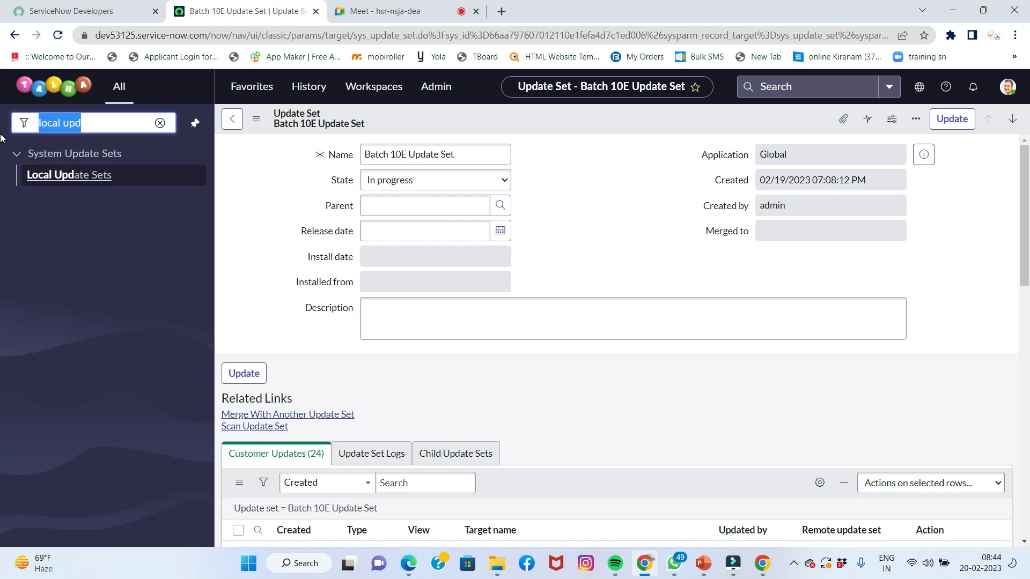
text(users)
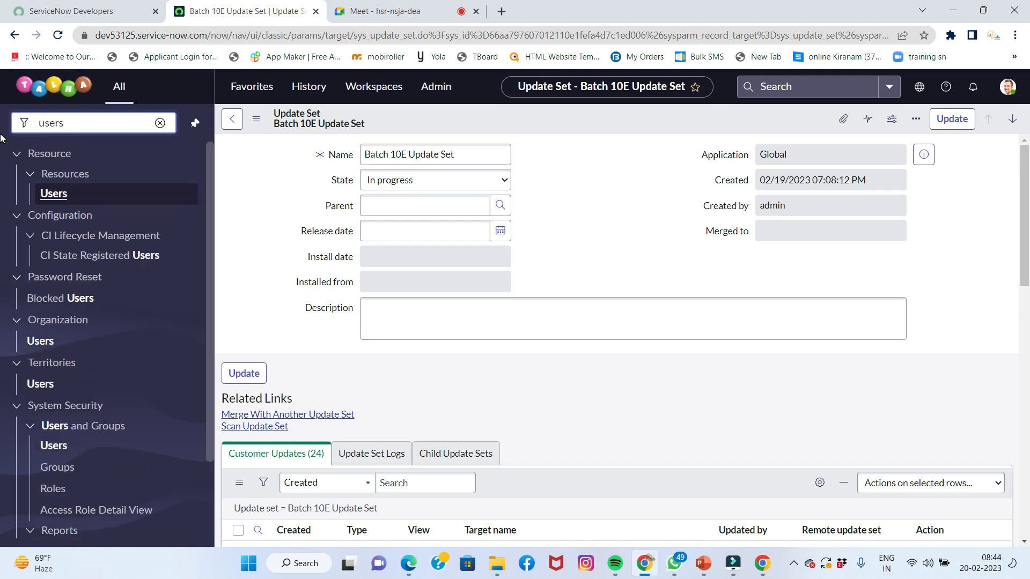
Start a new user from the Users list and fill in the test user ID, first and last name
scroll(64, 322, down, 3)
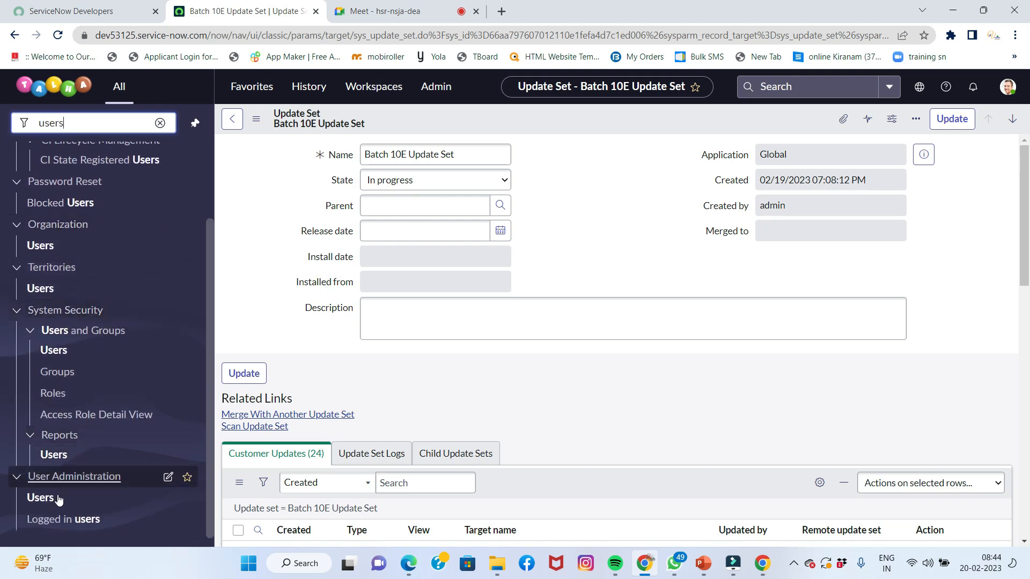
click(45, 499)
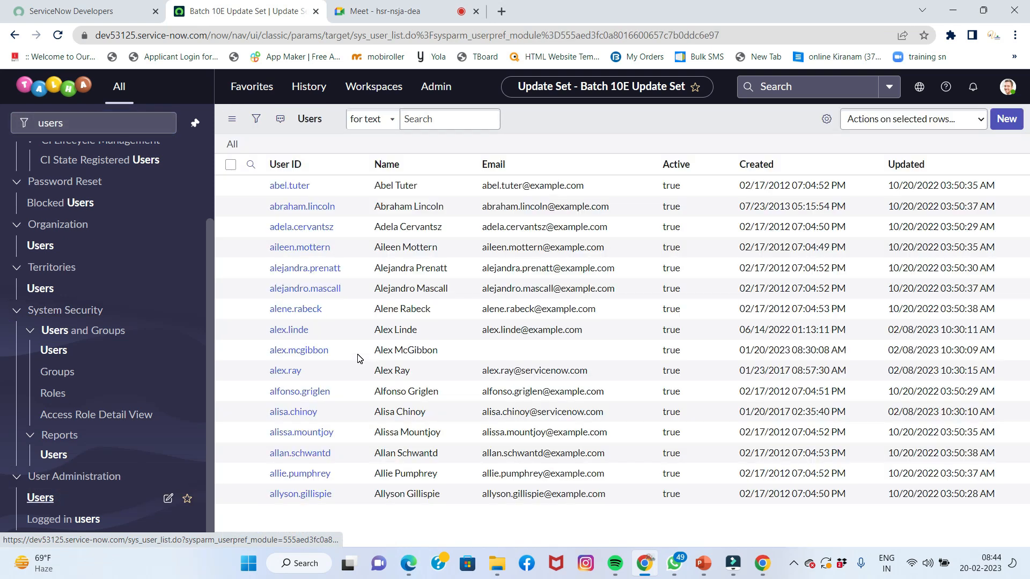
click(1000, 127)
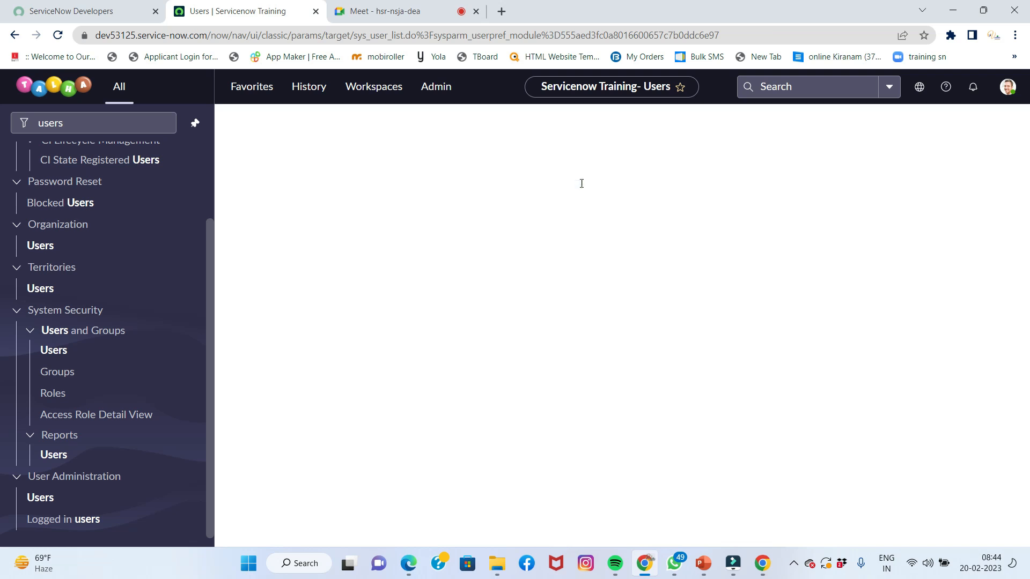
click(467, 156)
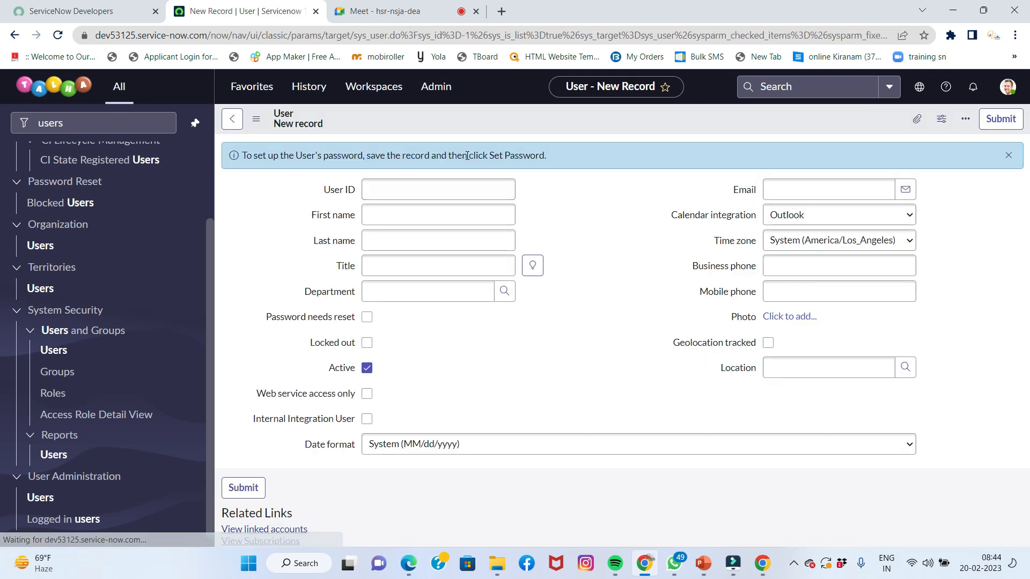
click(430, 189)
text(Batch10Euser)
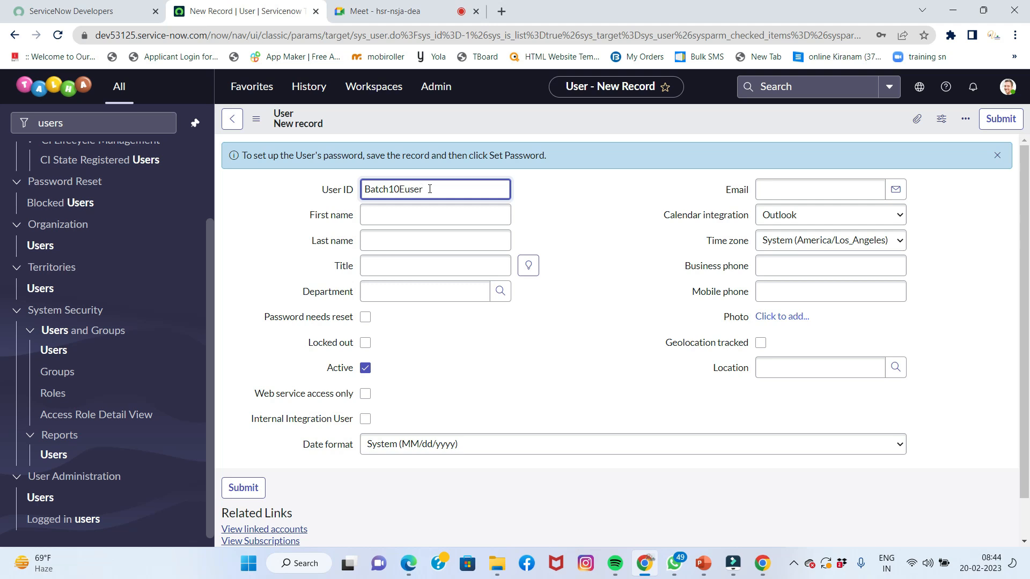
key(Tab)
text(Bat)
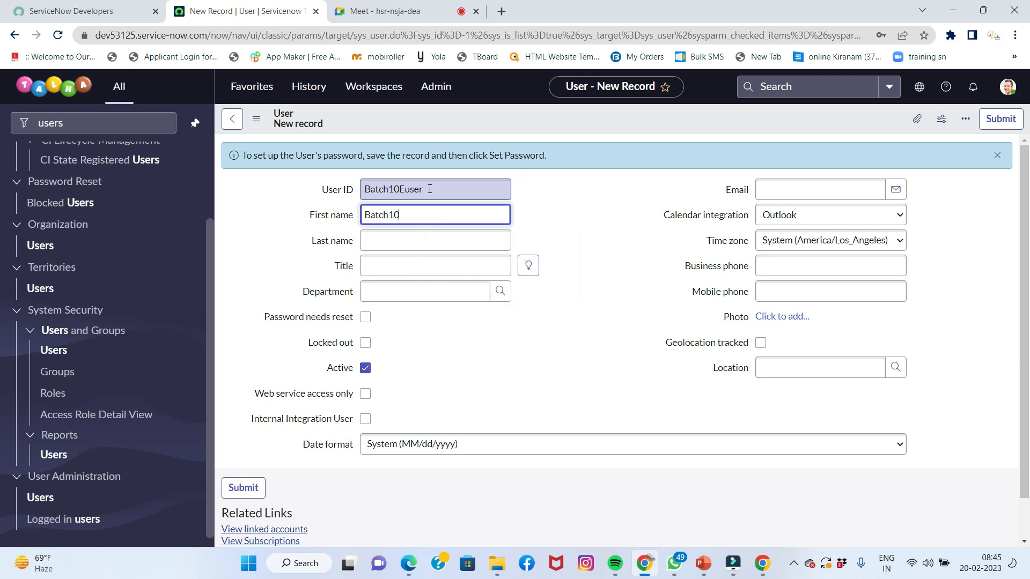
key(Tab)
text(E)
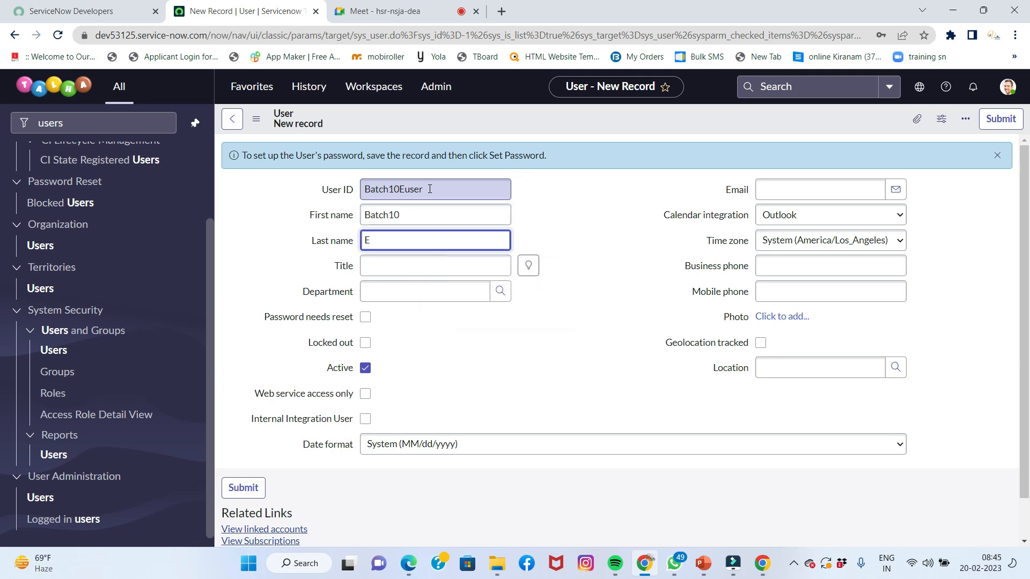
key(Tab)
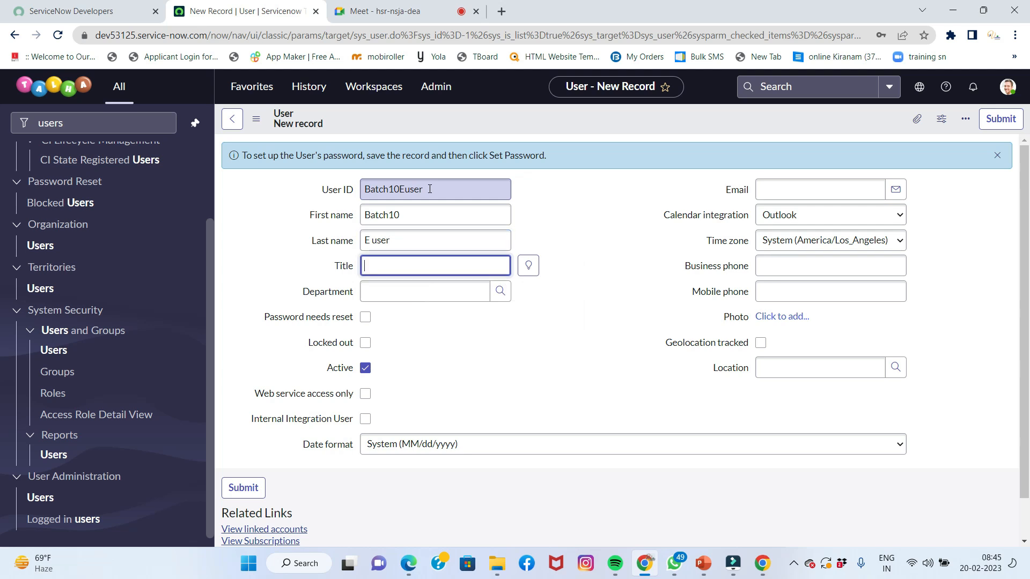
Save the new test user record
scroll(520, 310, down, 2)
scroll(523, 309, up, 2)
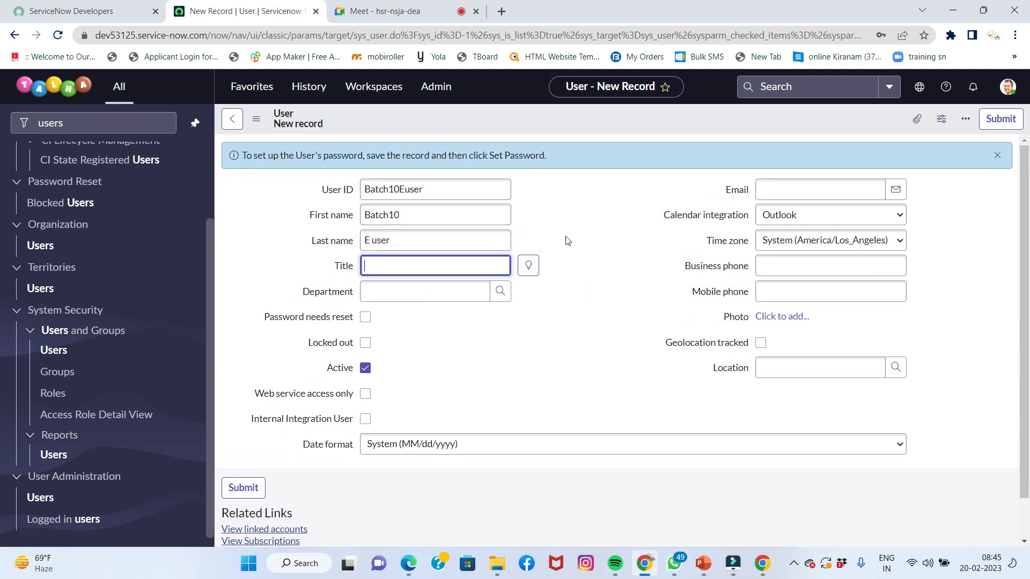
right_click(574, 118)
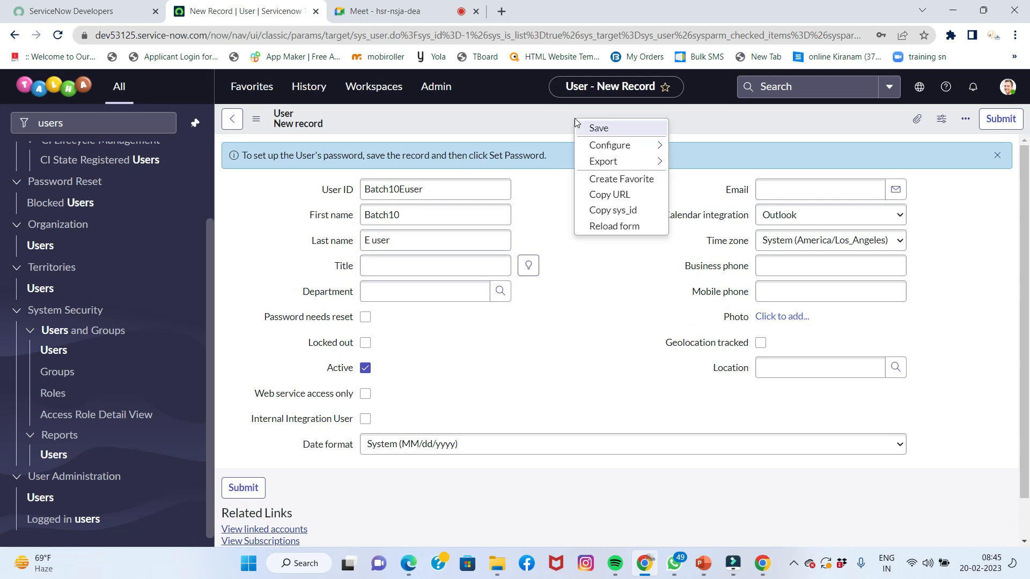
click(593, 129)
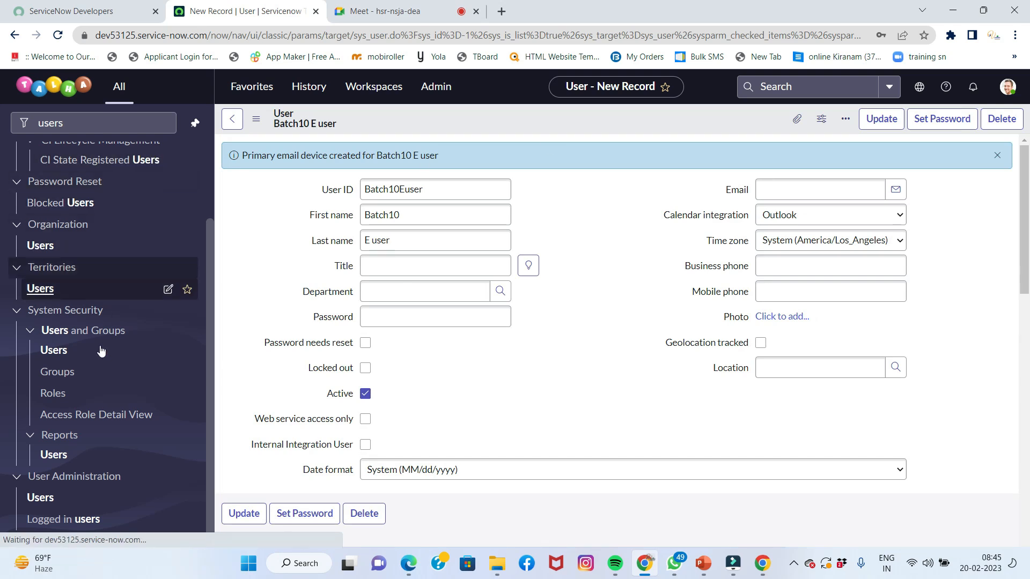
click(57, 372)
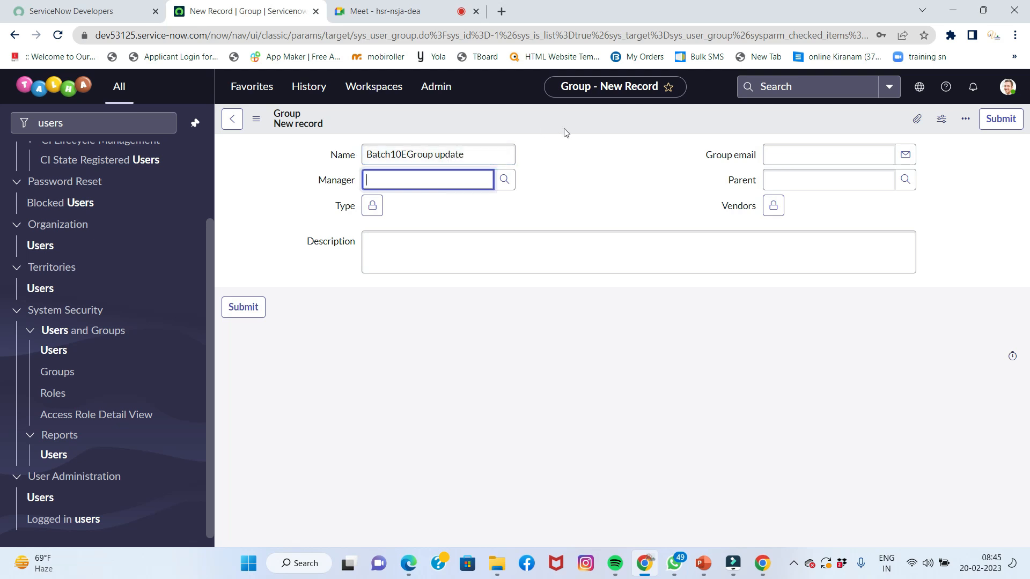
Submit the new group named Batch10EGroup update
click(999, 125)
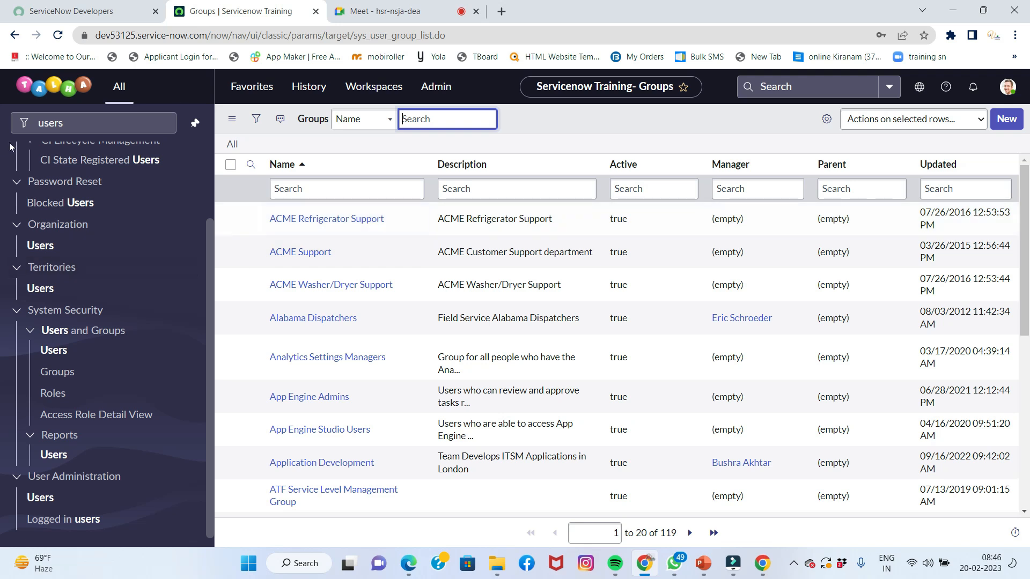
Find Local Update Sets via the navigator and open the Batch 10E Update Set record
click(94, 121)
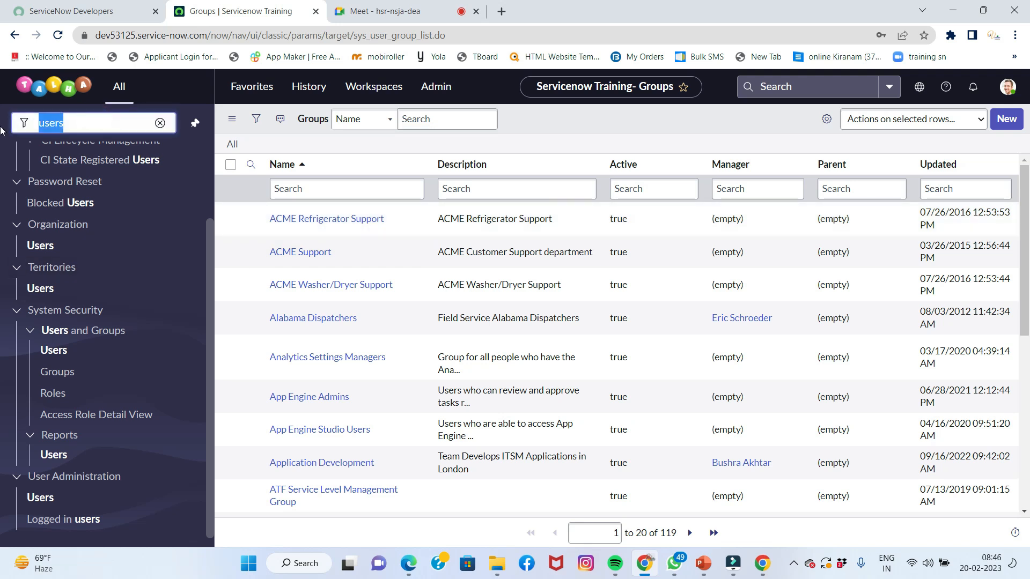
text(local up)
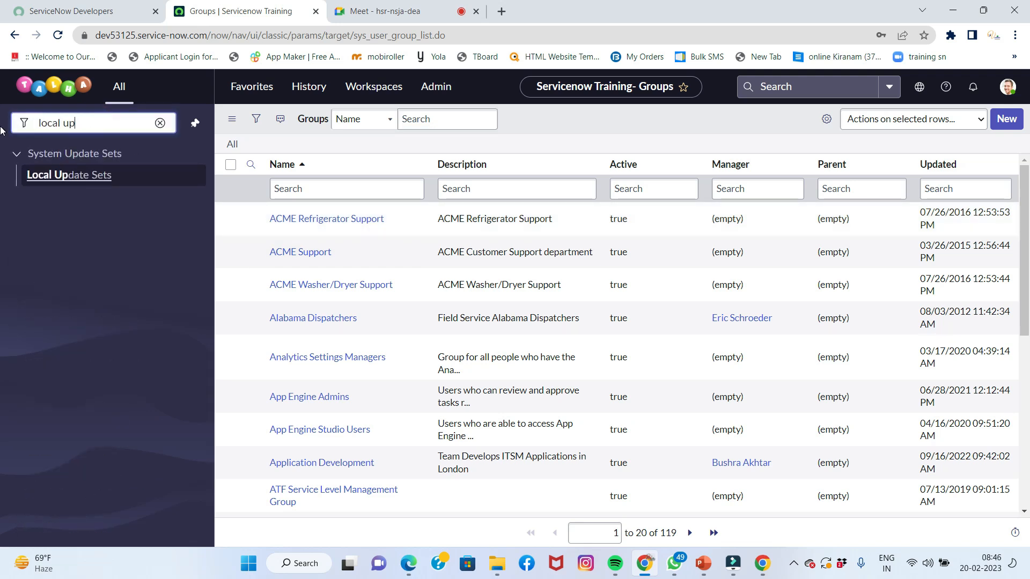
click(48, 175)
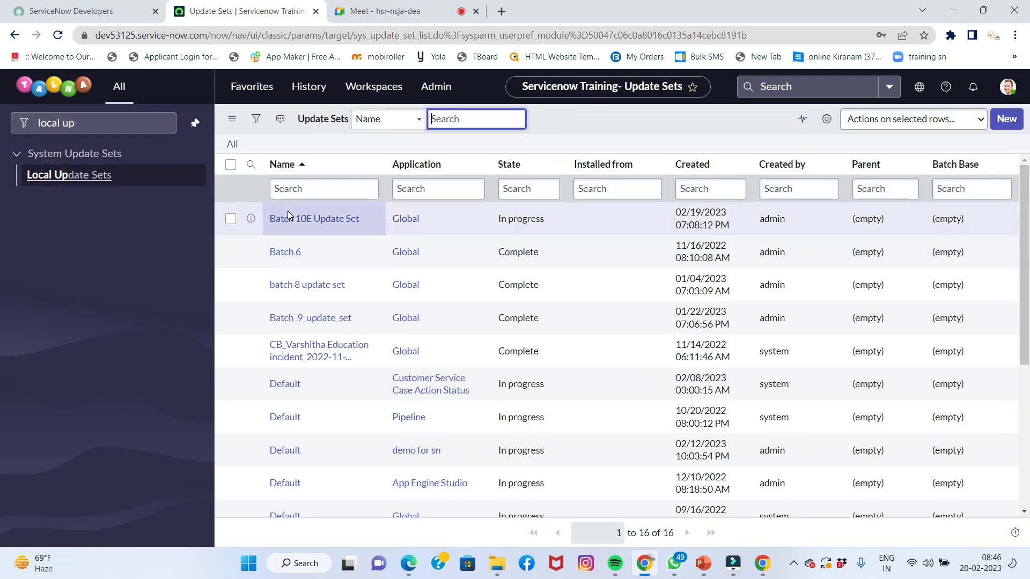
click(313, 219)
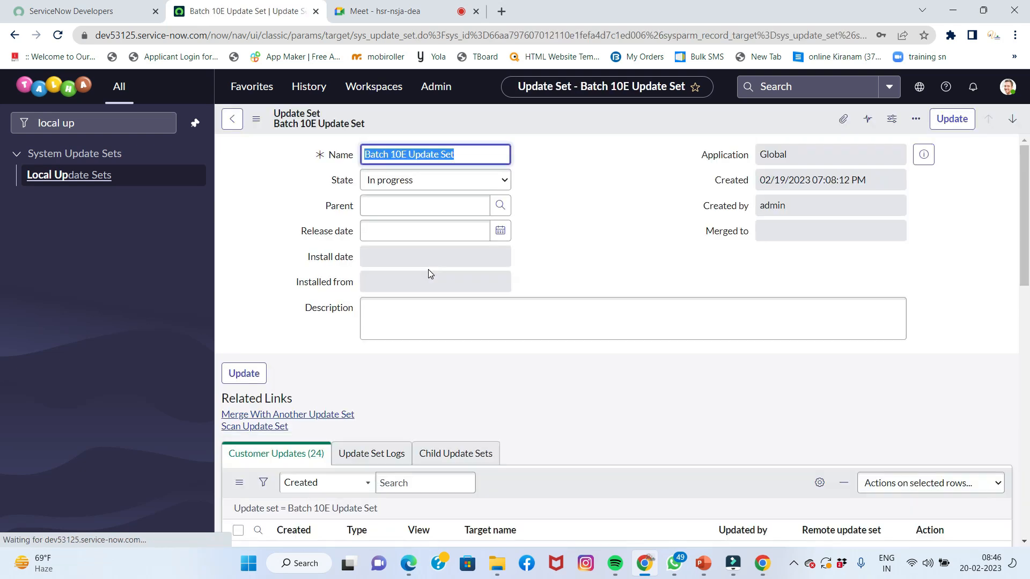
scroll(429, 275, down, 10)
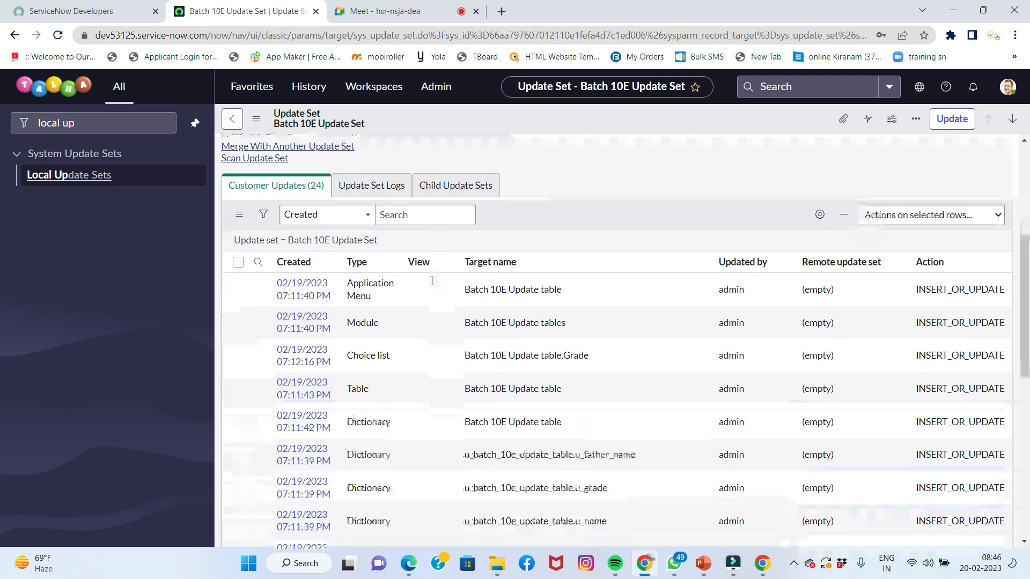
scroll(440, 369, down, 2)
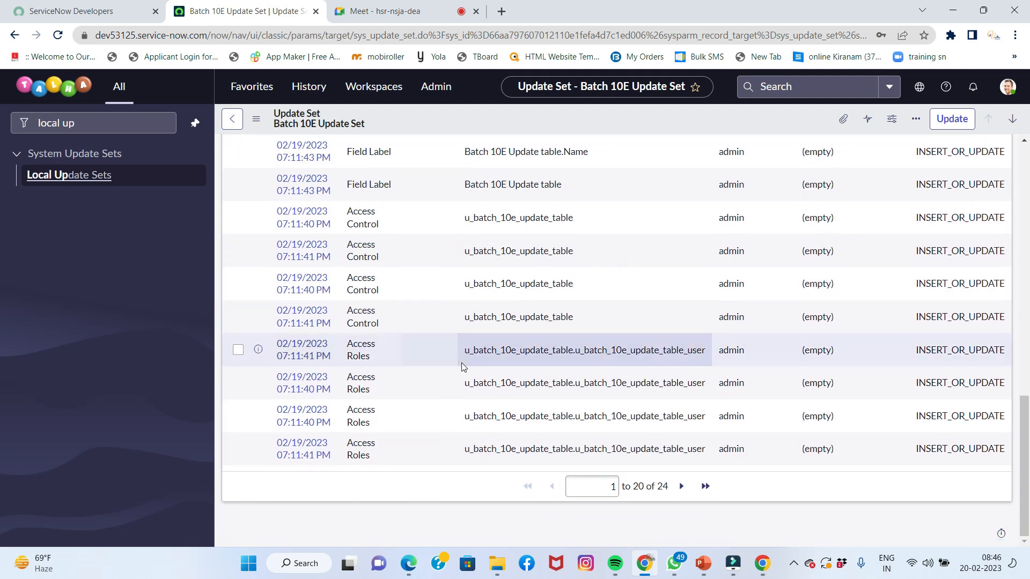
scroll(460, 363, up, 7)
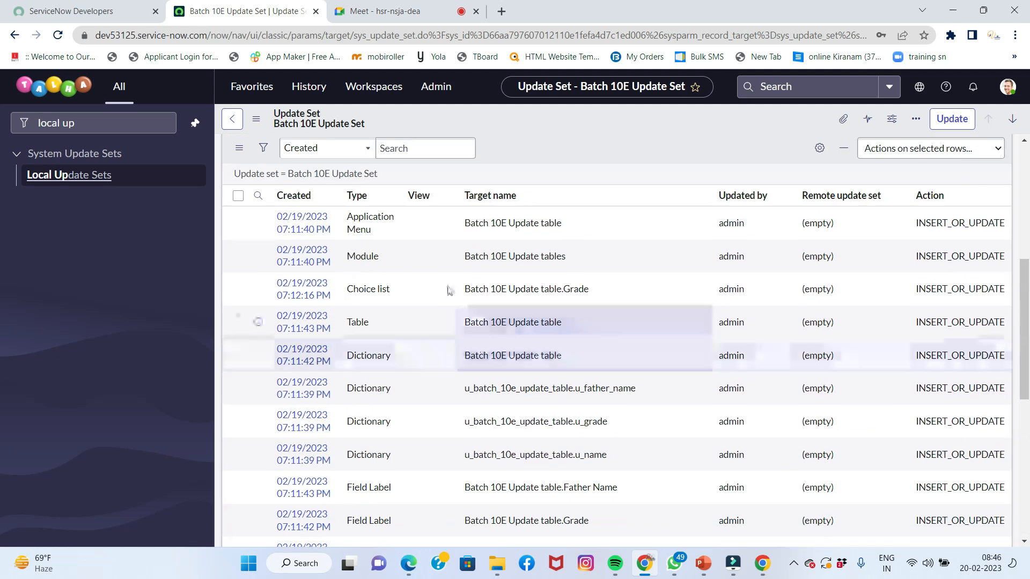
scroll(441, 336, down, 8)
scroll(439, 335, up, 10)
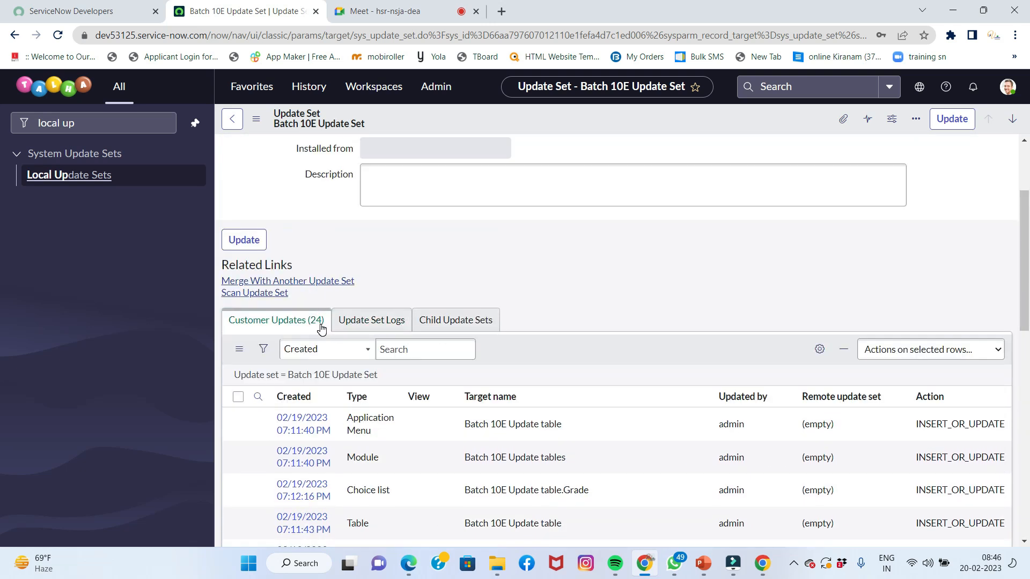
scroll(321, 328, up, 3)
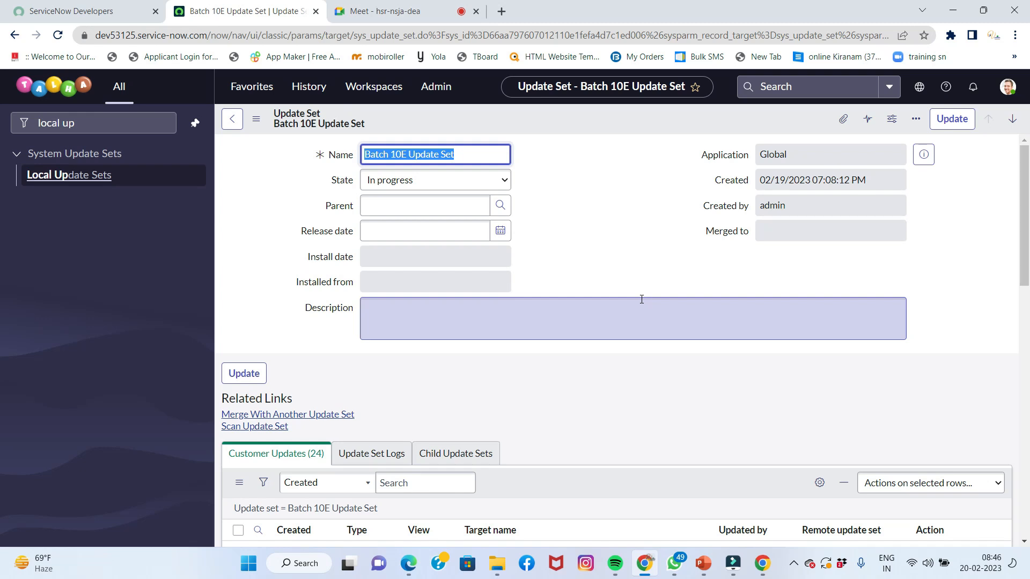
Set the Batch 10E Update Set's state to Complete and save it
click(460, 178)
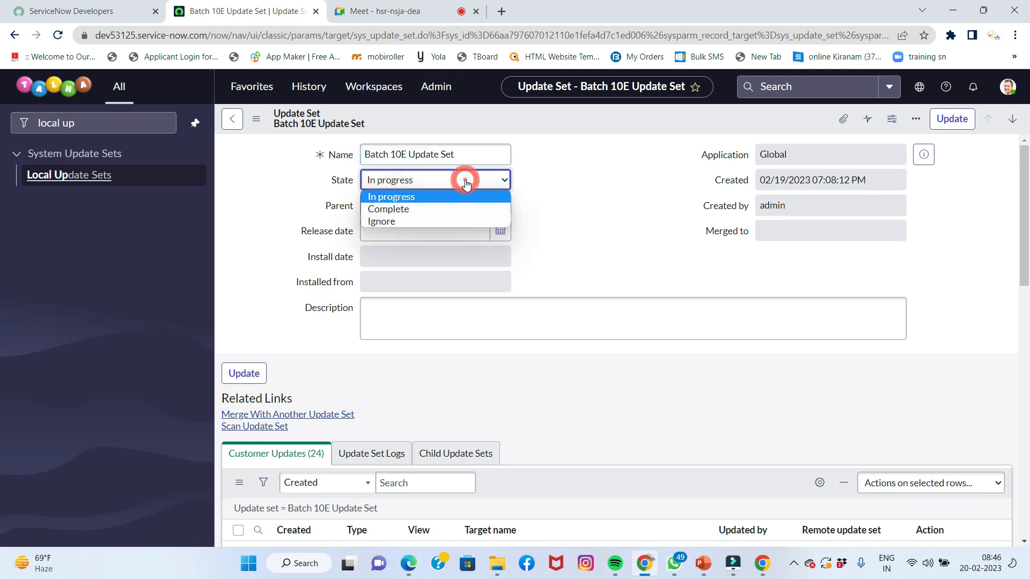
click(453, 209)
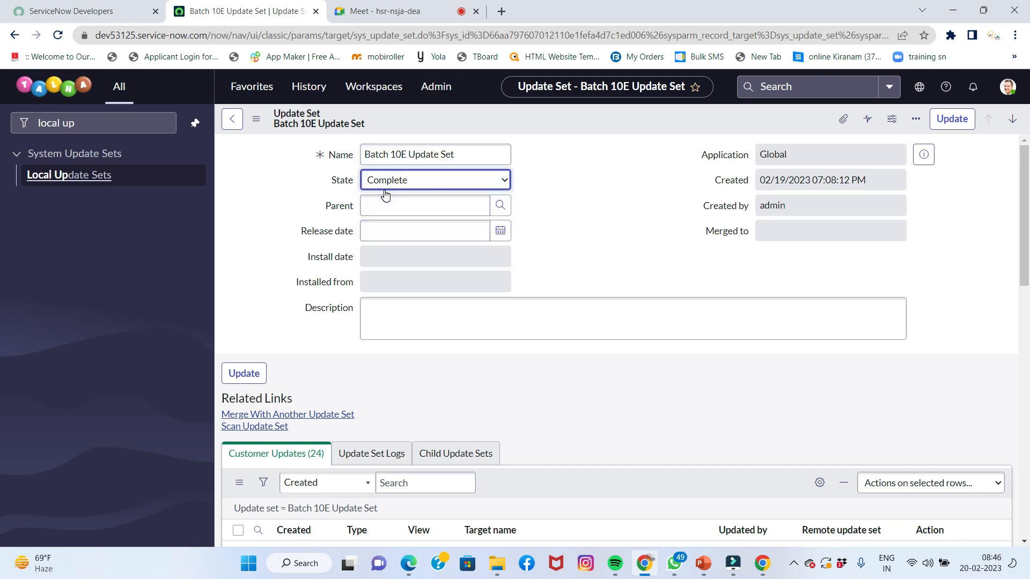
right_click(668, 114)
click(692, 124)
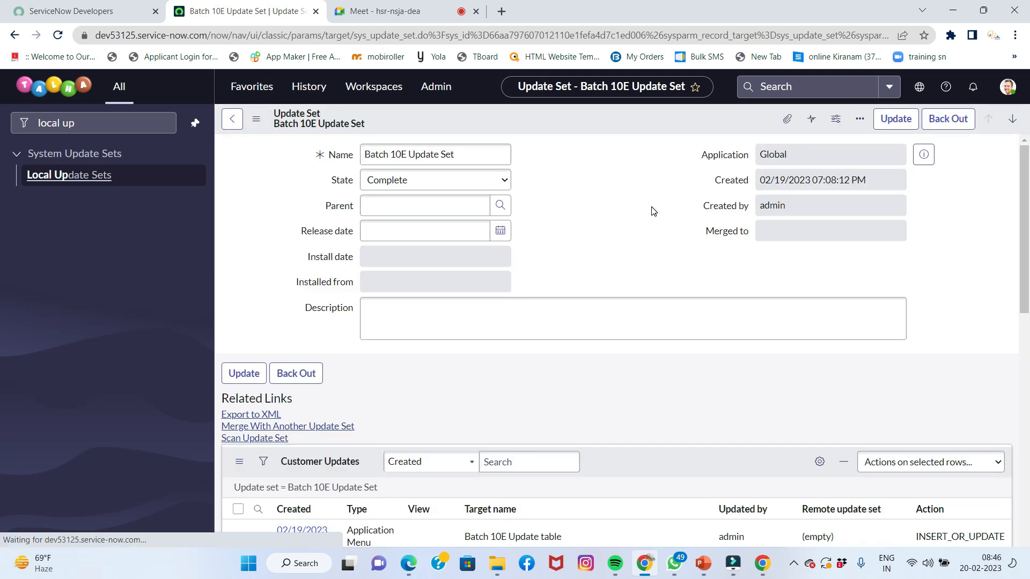
Export the completed Batch 10E Update Set to XML
scroll(629, 201, down, 3)
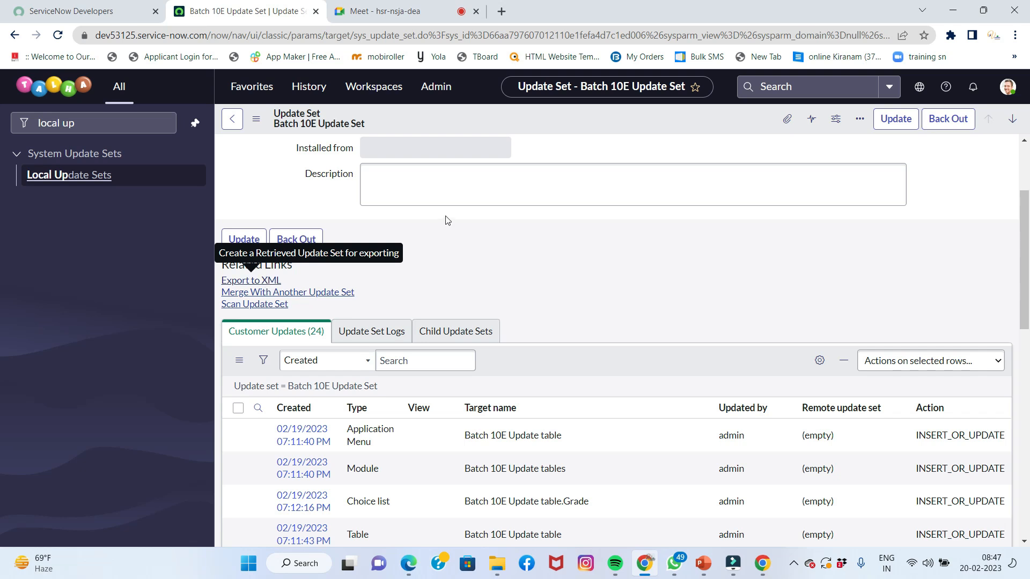
scroll(447, 221, up, 2)
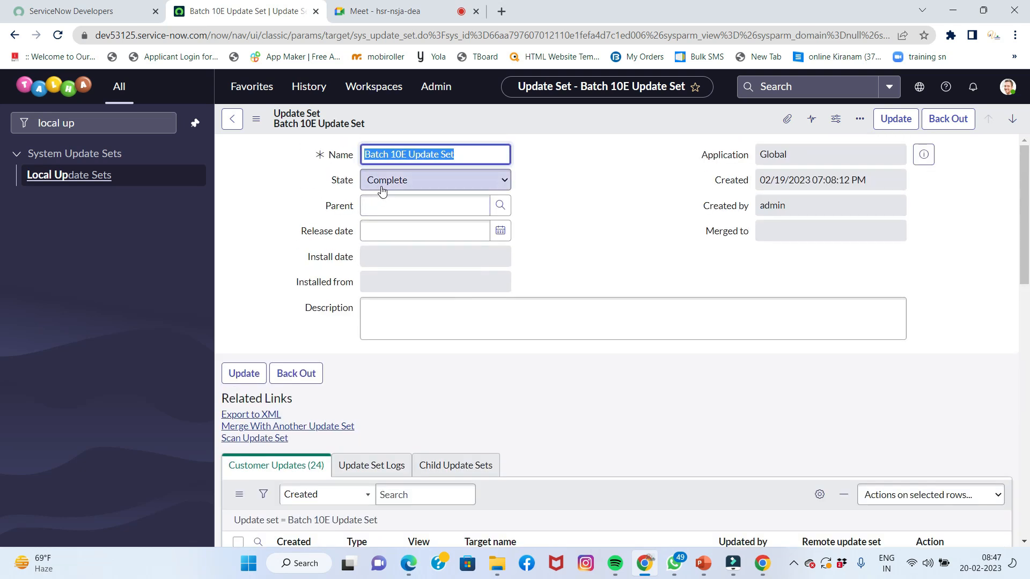
scroll(382, 191, down, 1)
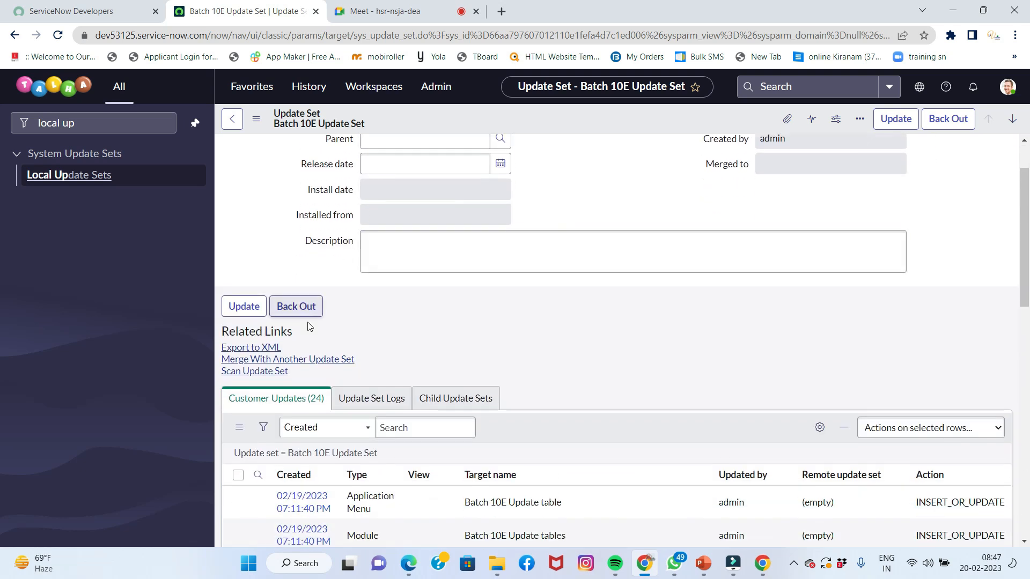
click(262, 348)
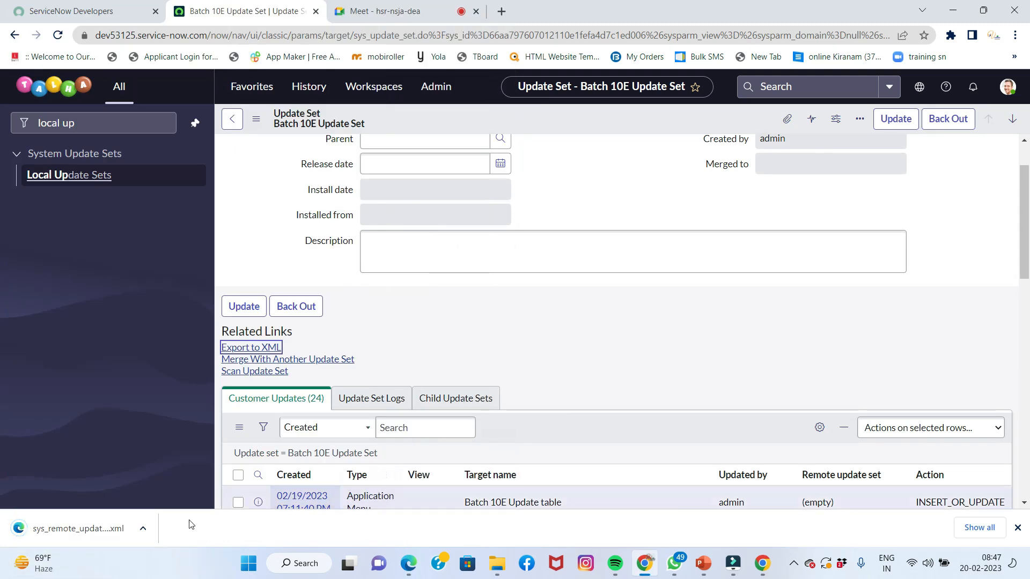
Show the downloaded sys_remote_update_set XML file in the Downloads folder
click(144, 527)
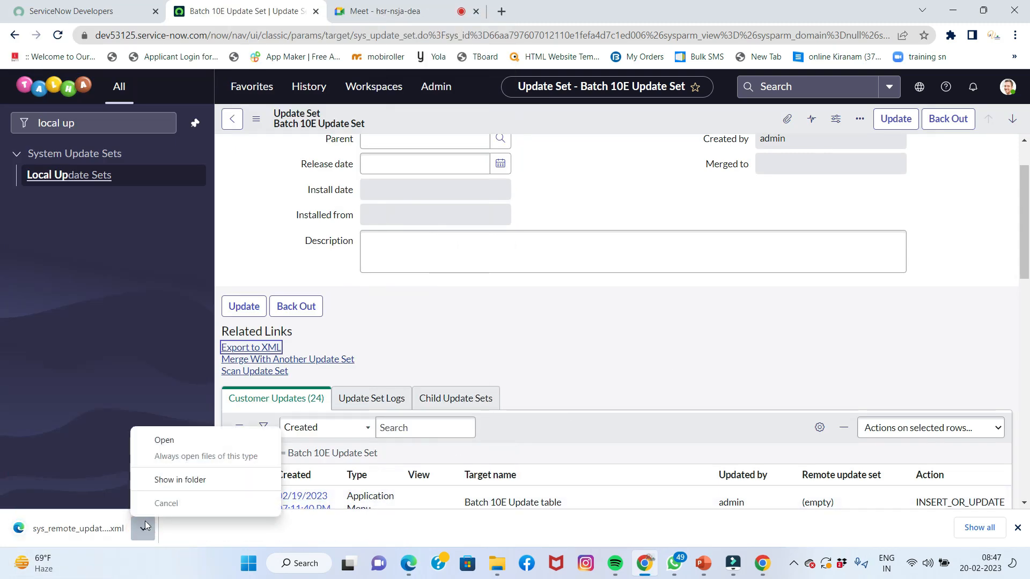
click(180, 479)
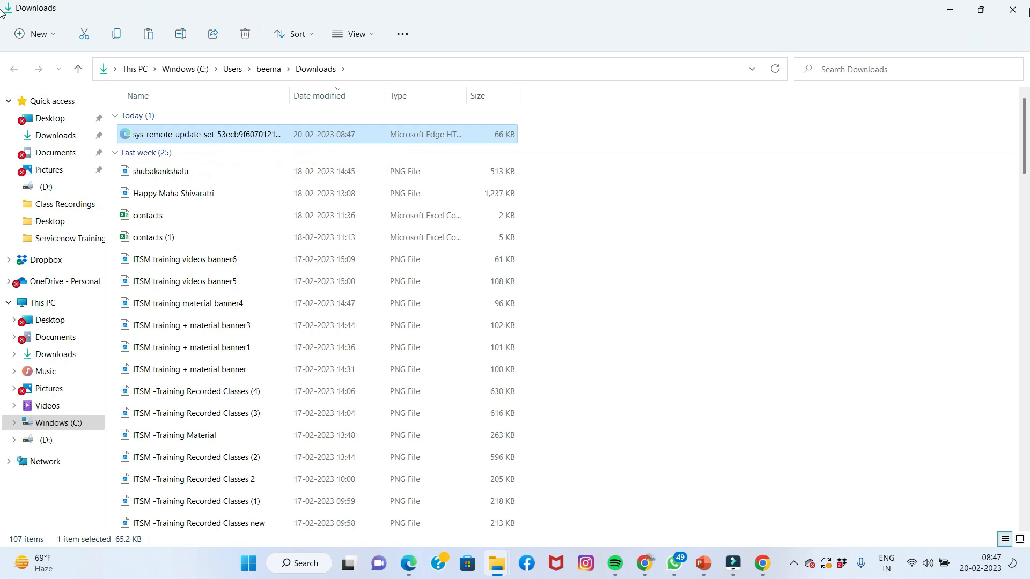
Clear the windows off the desktop and paste the sys_remote_update_set XML file onto it
click(1011, 9)
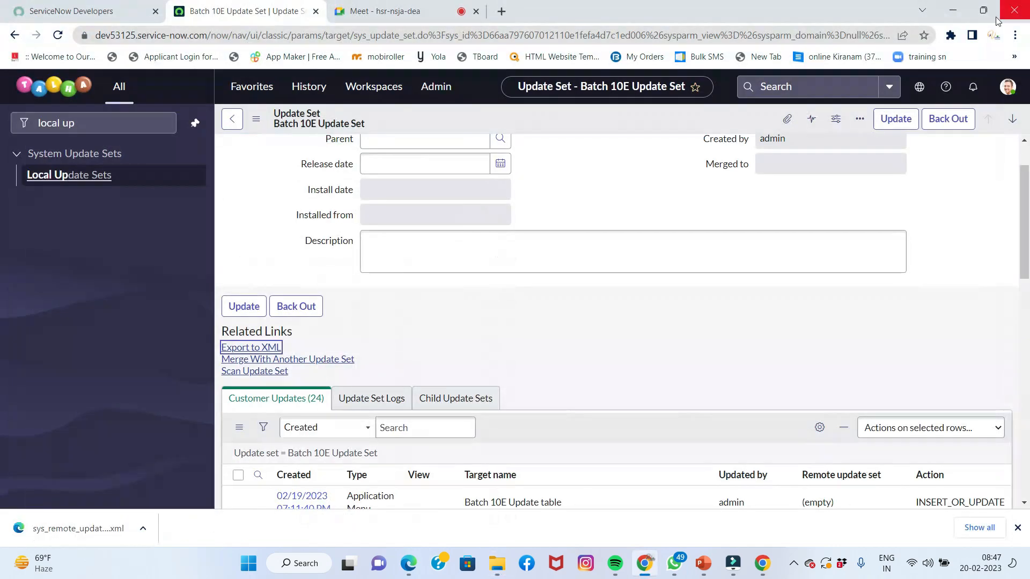
click(952, 11)
click(952, 11)
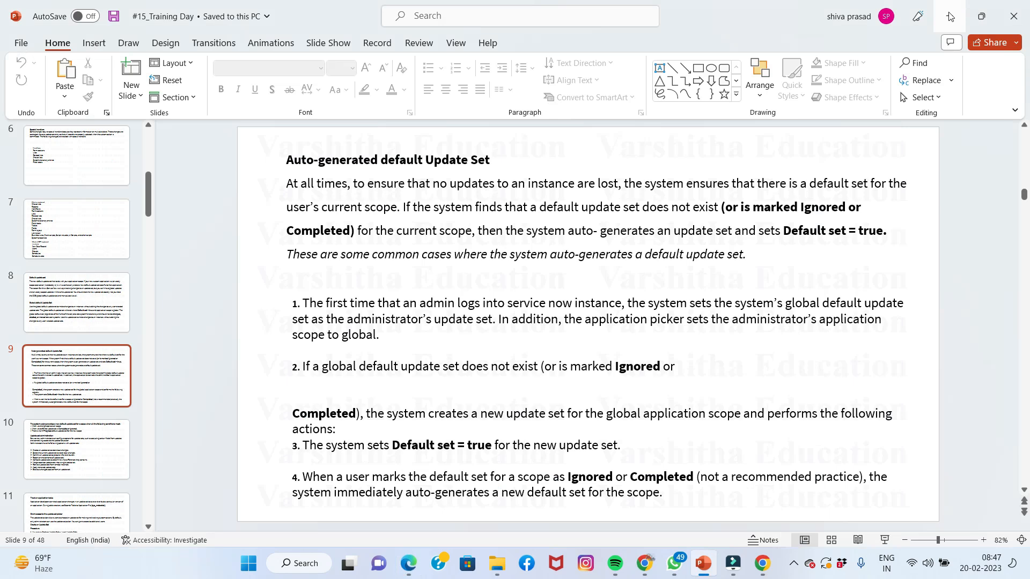
click(952, 10)
right_click(324, 333)
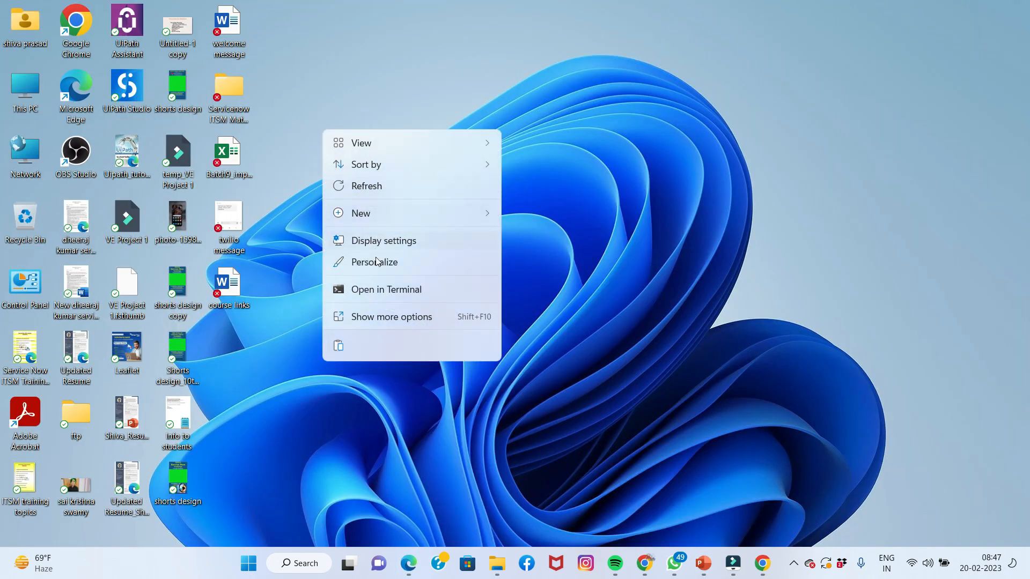
click(338, 344)
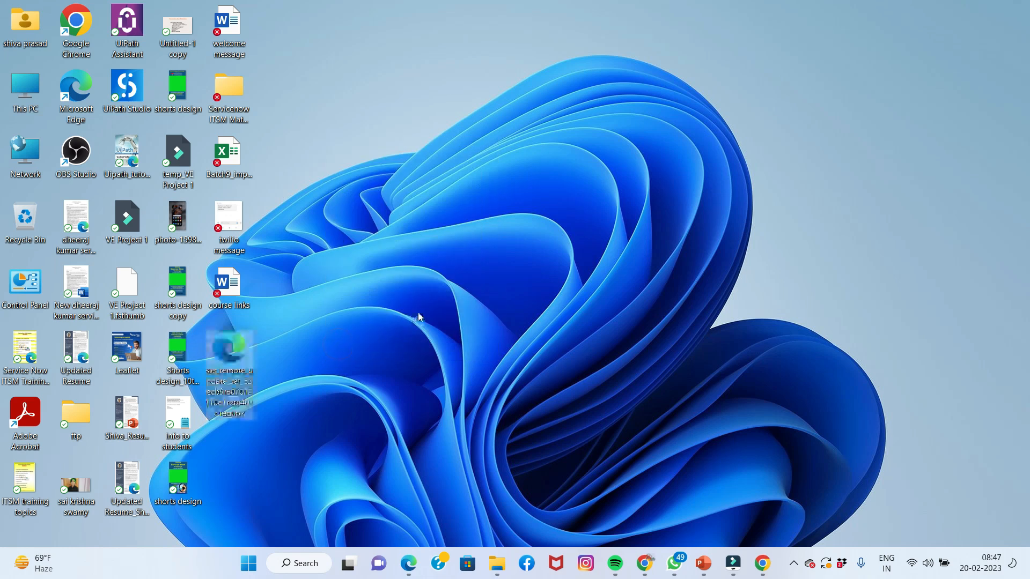
click(413, 358)
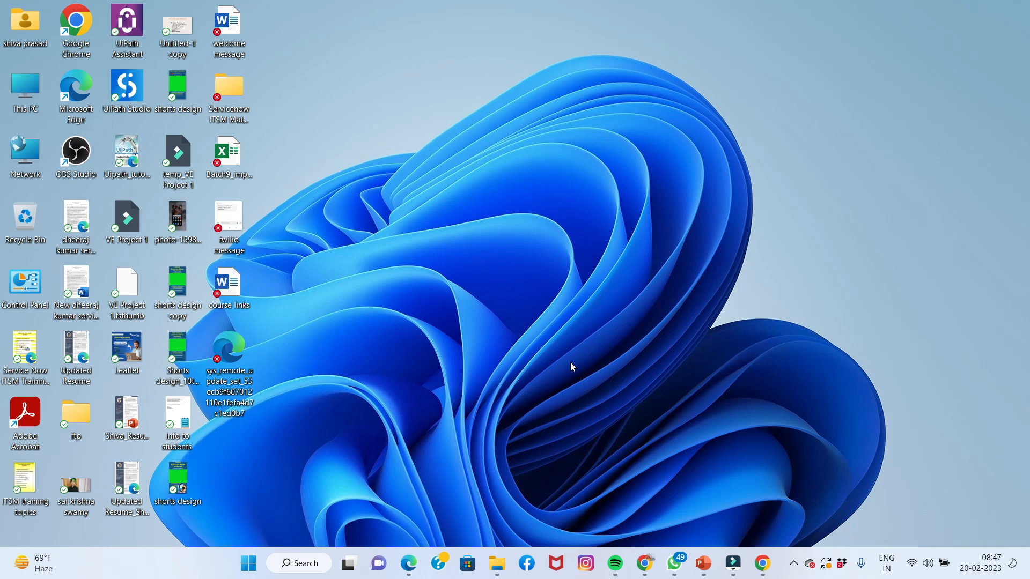
In the target instance, search the navigator for 'batch 10' modules, then clear and close it
click(410, 567)
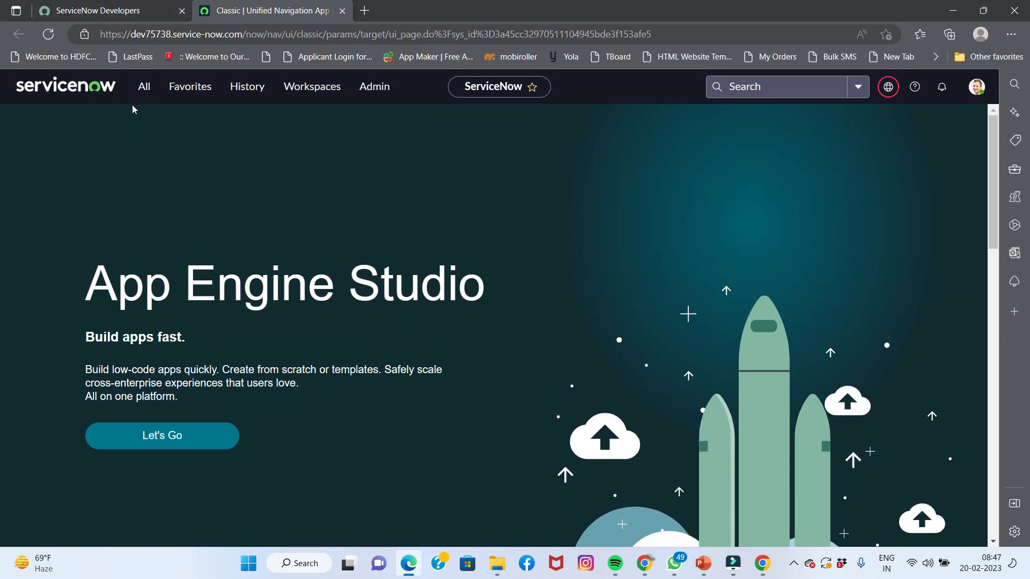
click(143, 90)
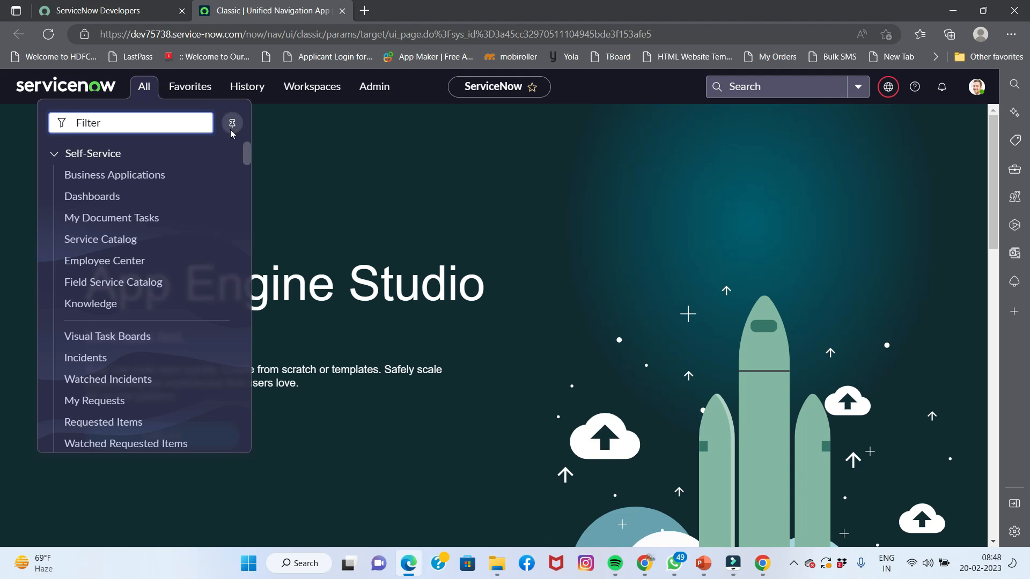
click(202, 125)
text(batch)
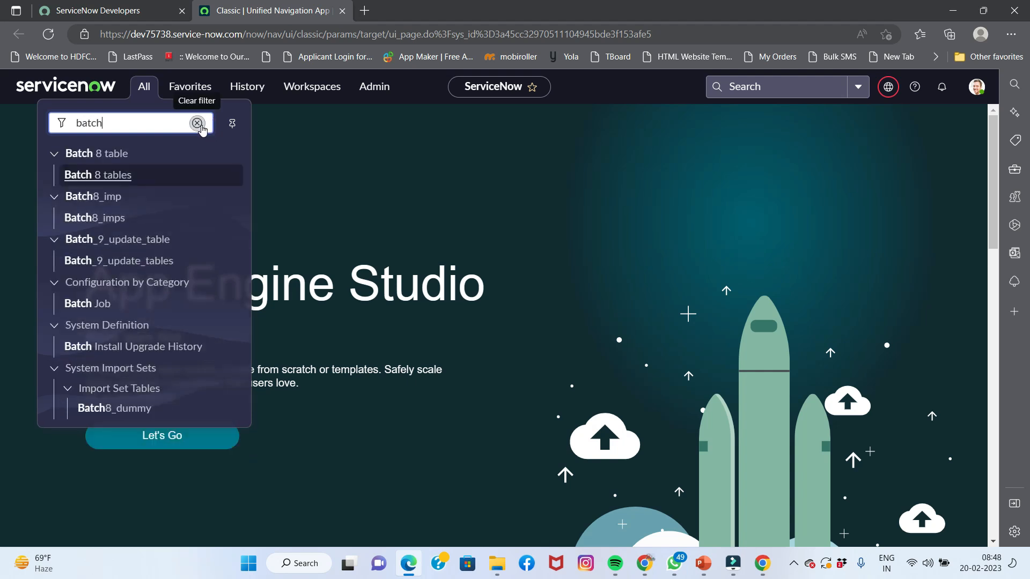
text( 10)
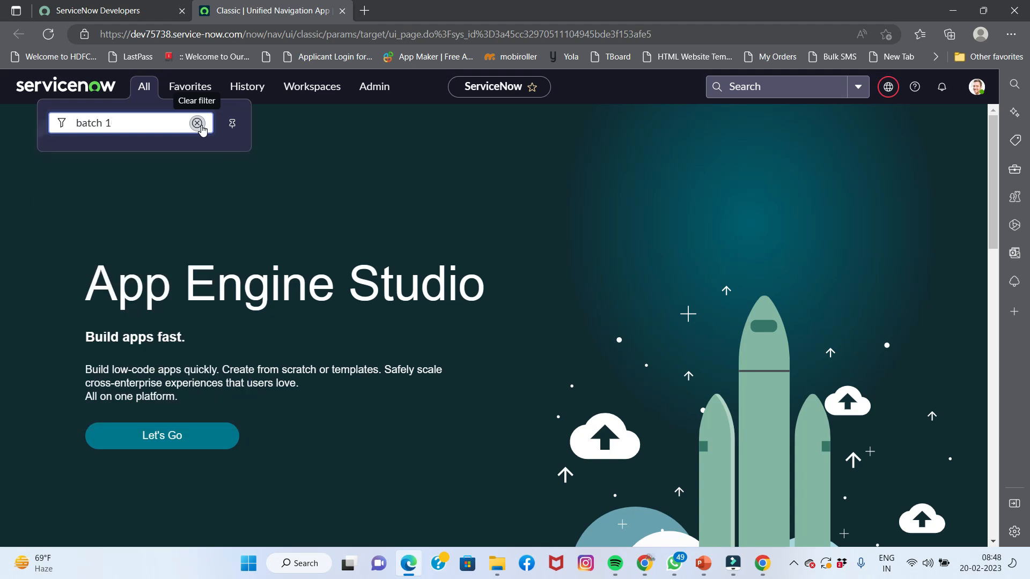
key(BackSpace)
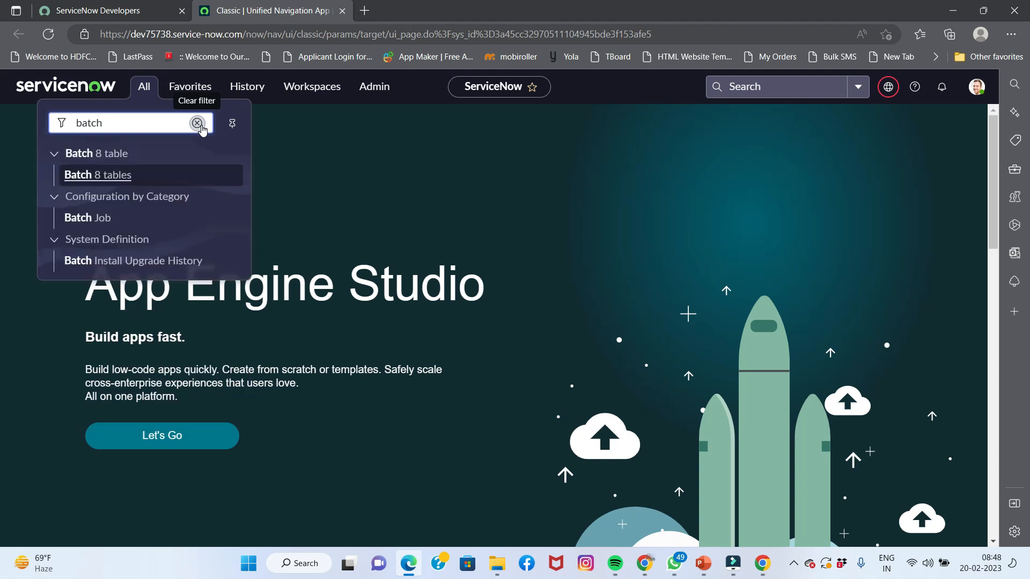
key(BackSpace)
key(BackSpace)
key(BackSpace)
key(BackSpace)
key(BackSpace)
key(BackSpace)
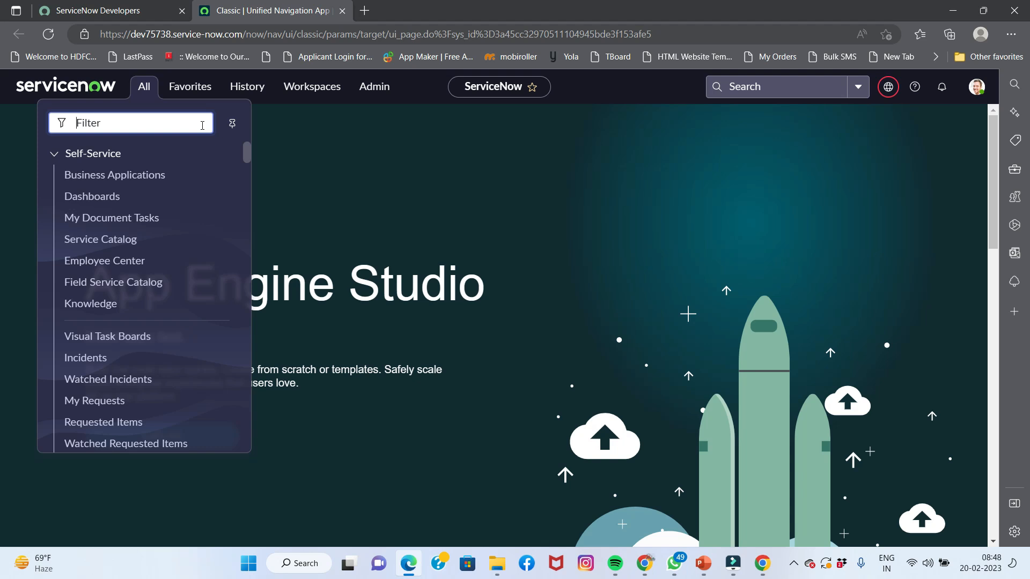
click(394, 140)
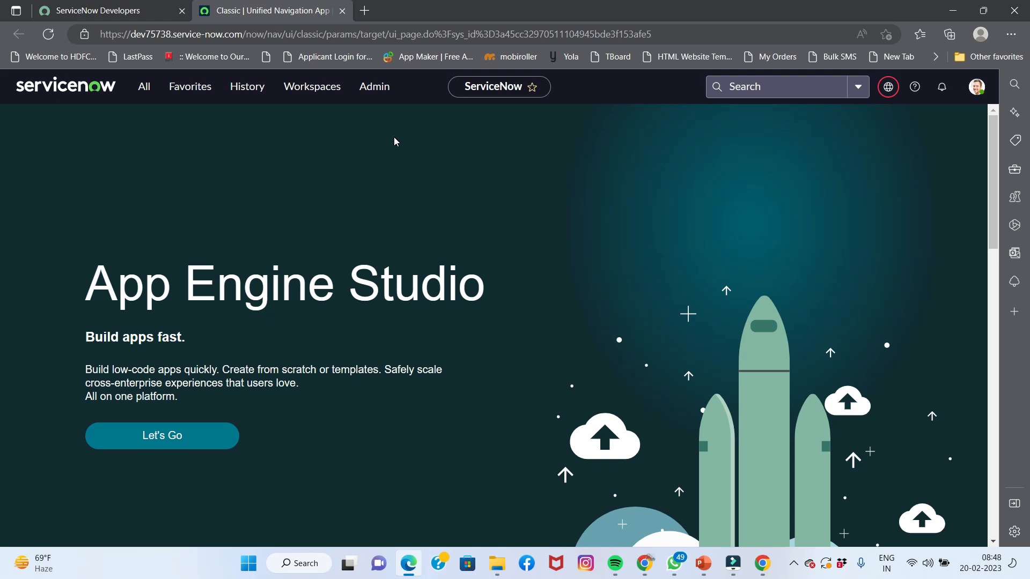
Switch the application scope to Global, reload, and confirm the update set is Default [Global]
click(888, 87)
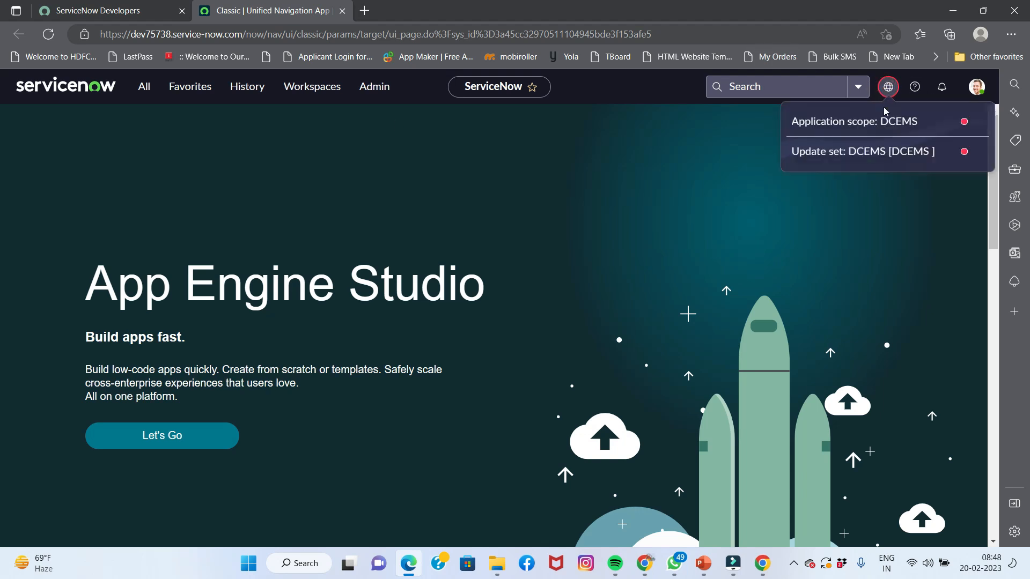
click(891, 131)
click(817, 181)
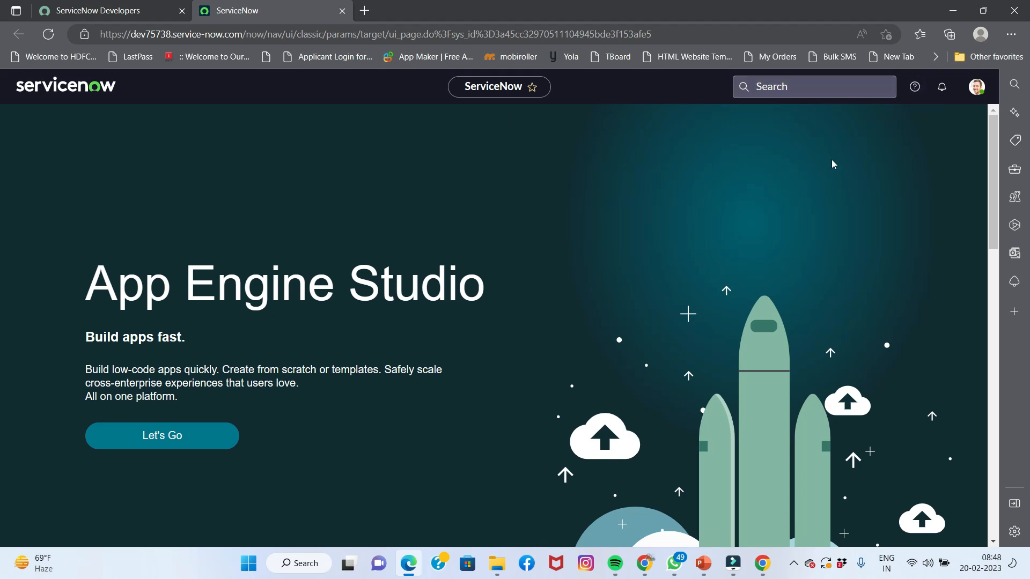
click(50, 33)
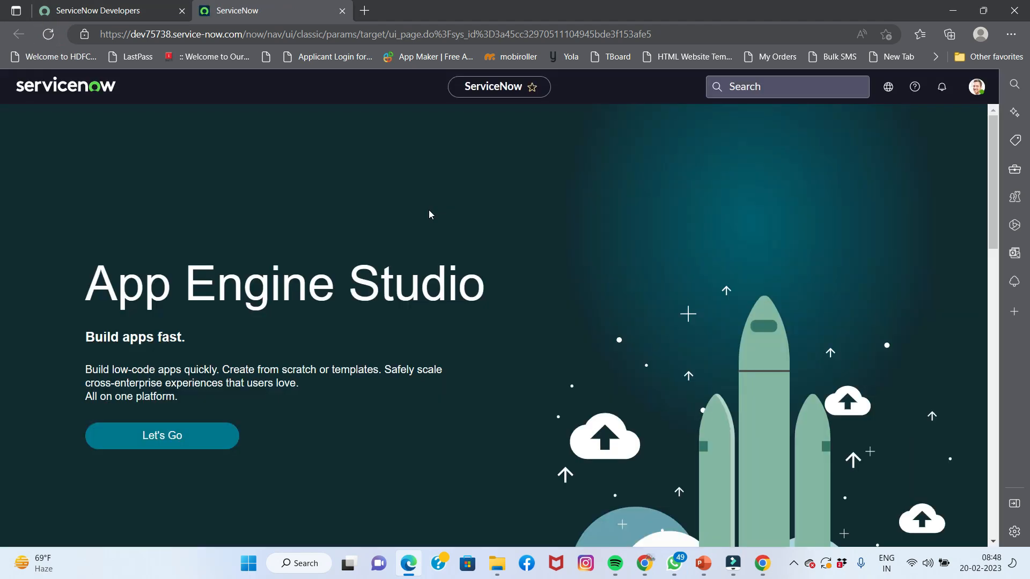
click(887, 90)
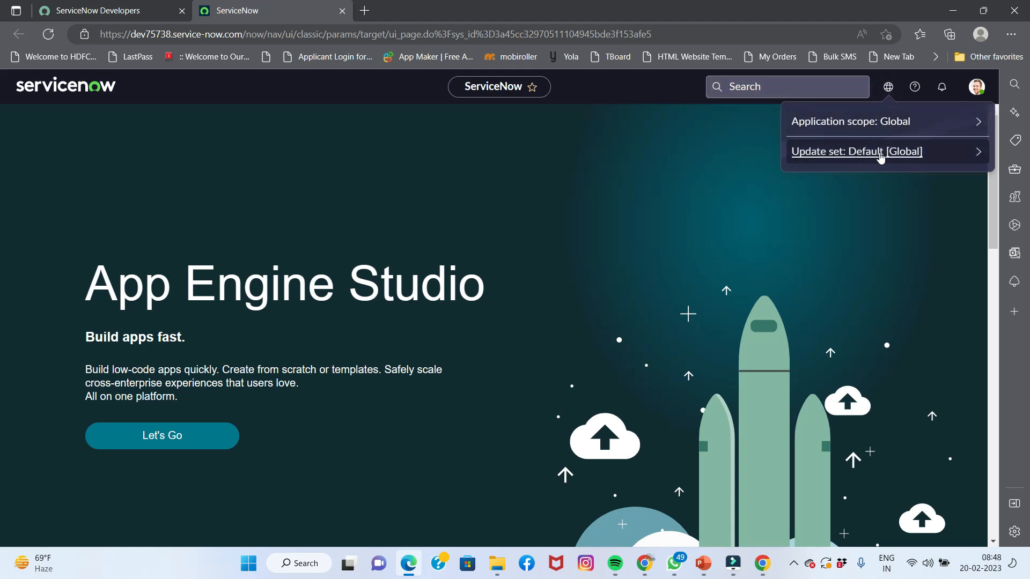
click(622, 168)
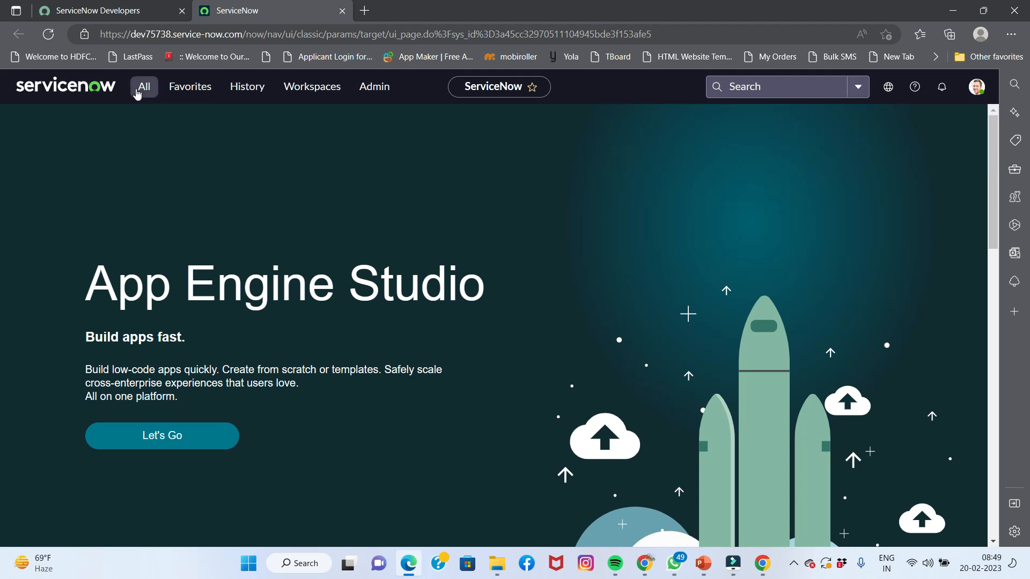
Filter the navigator for 'retriev' and open the Retrieved Update Sets list
click(138, 93)
click(129, 123)
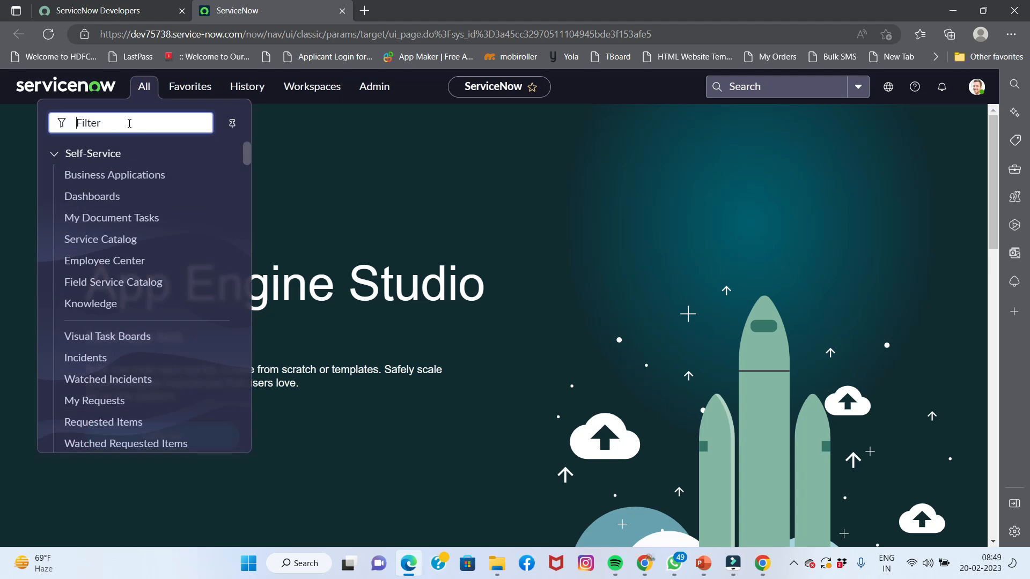
text(retriv)
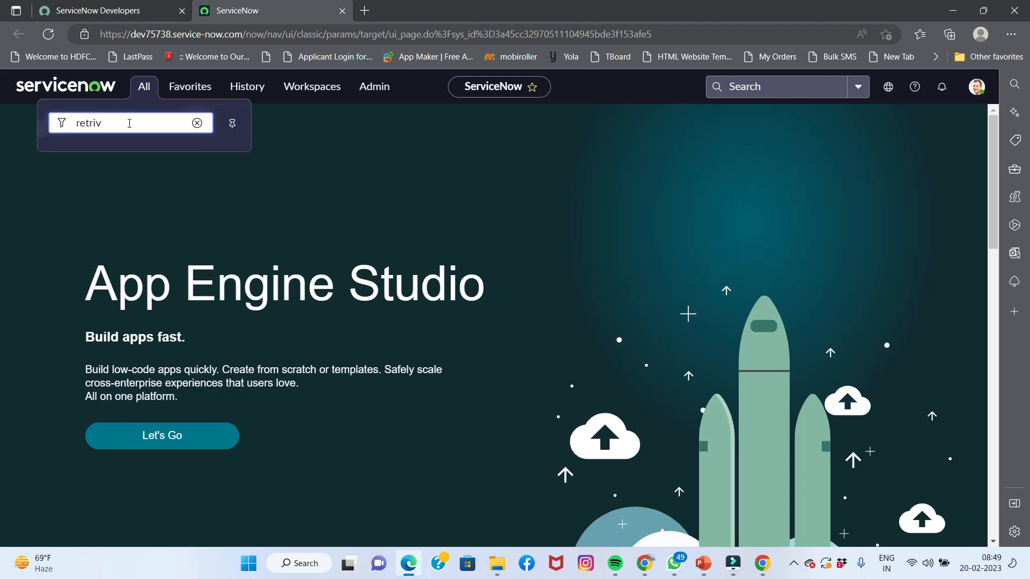
key(BackSpace)
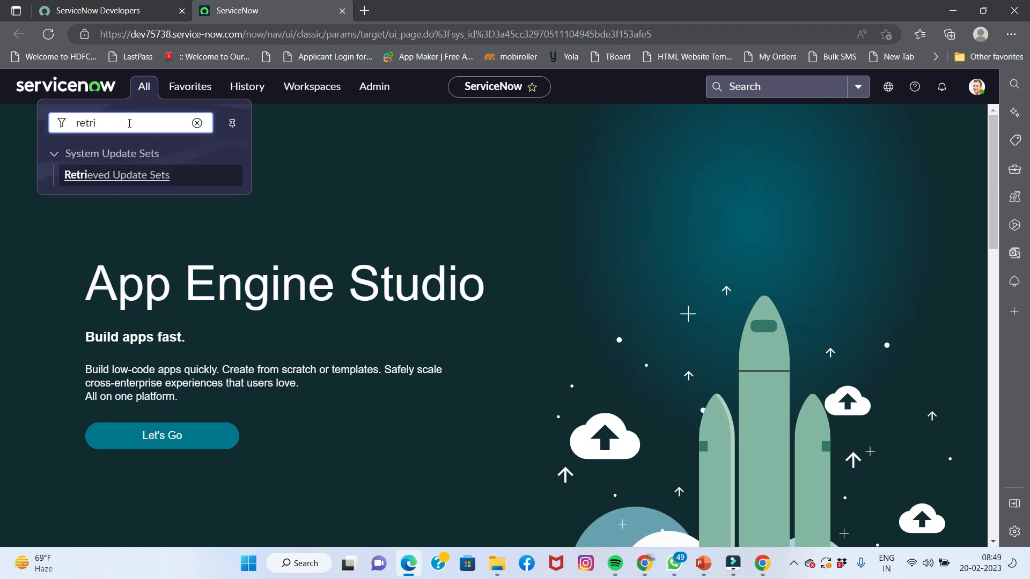
click(98, 176)
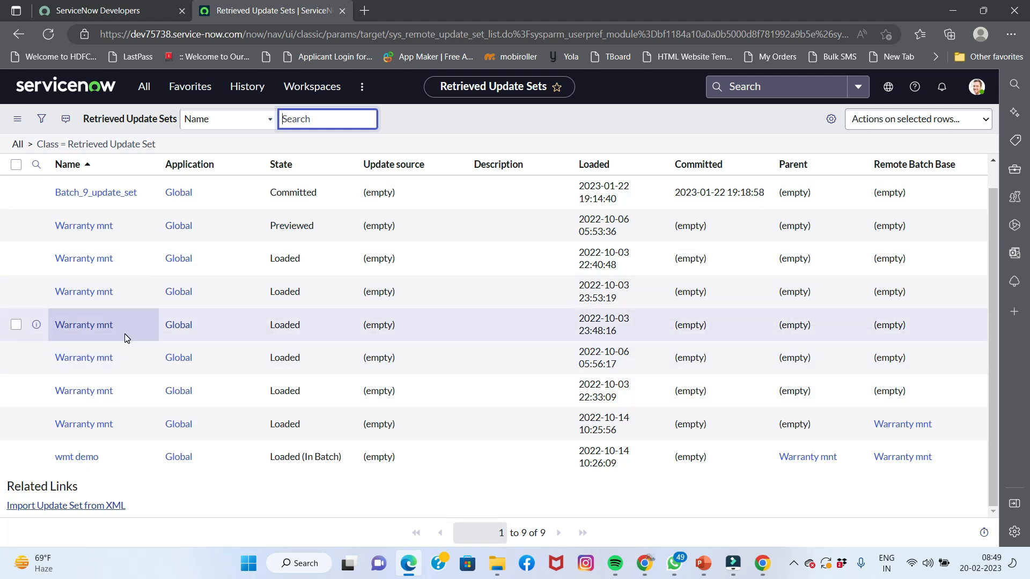
Open the Import Update Set from XML page from the Retrieved Update Sets list
click(143, 87)
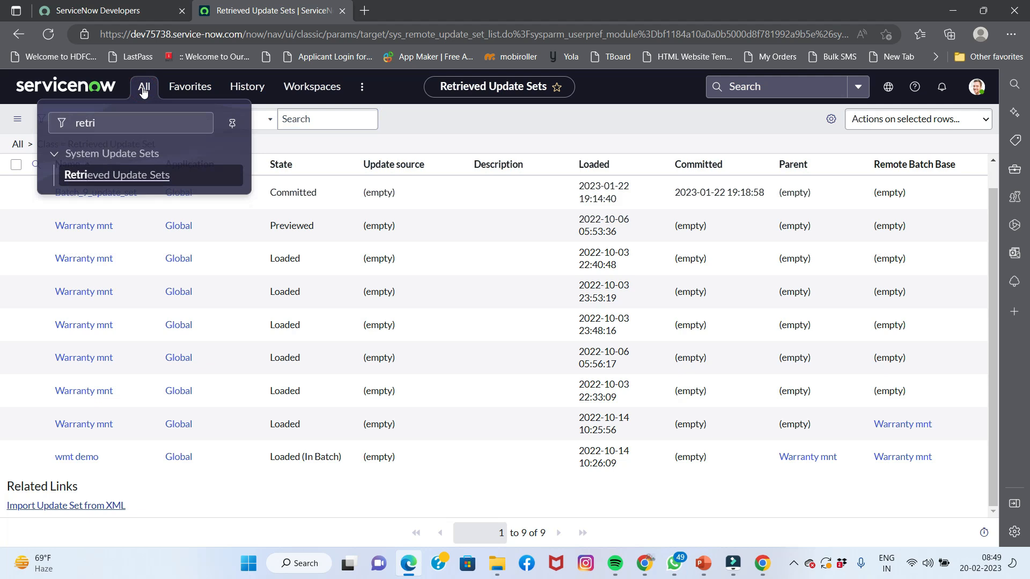
double_click(134, 123)
key(BackSpace)
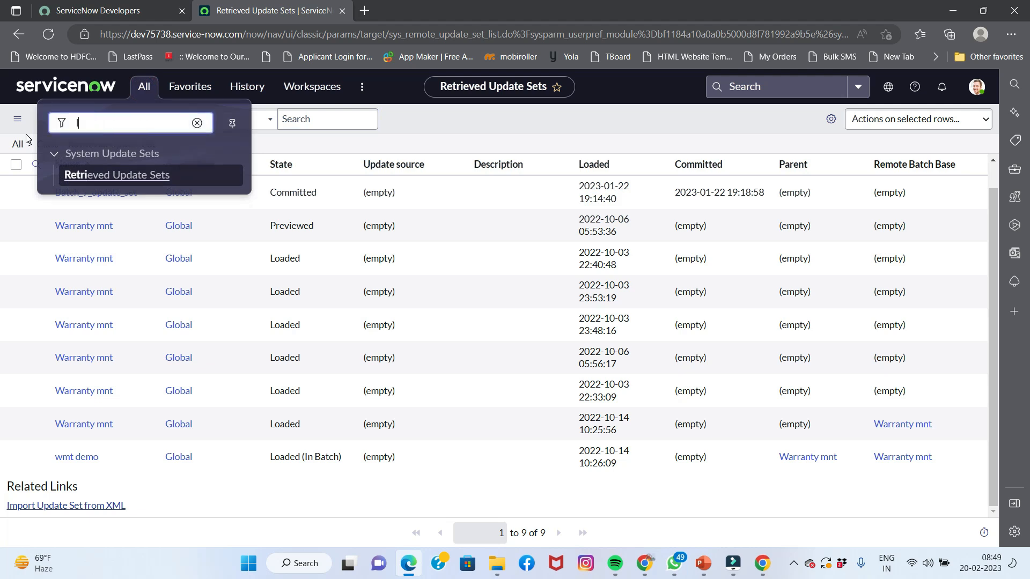
text(load d)
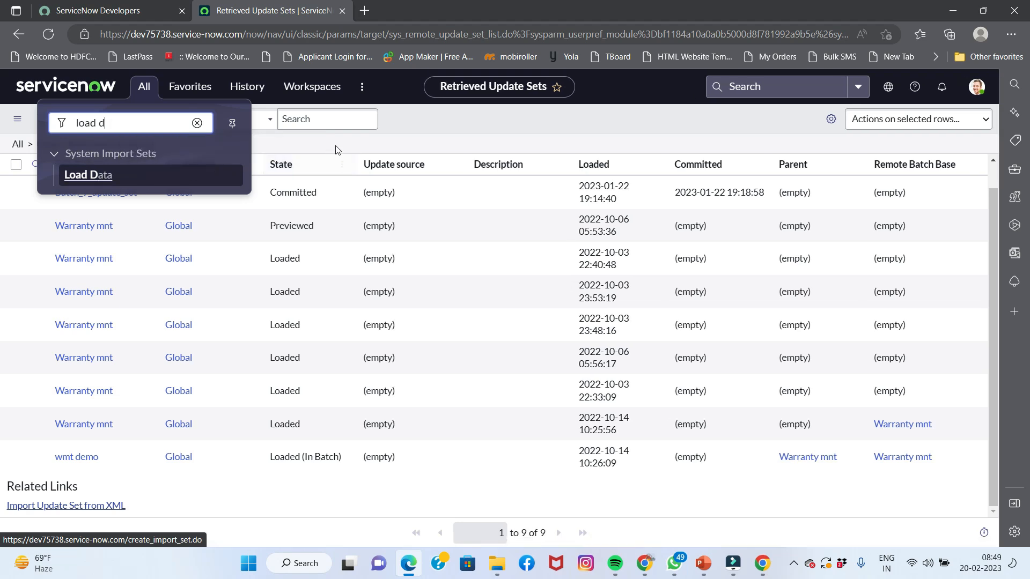
click(402, 134)
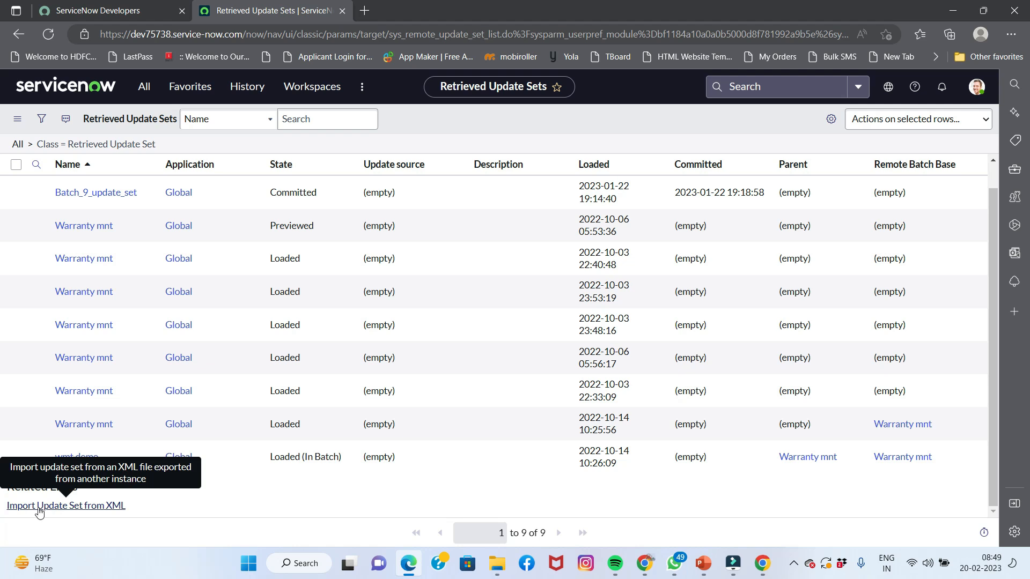
click(87, 507)
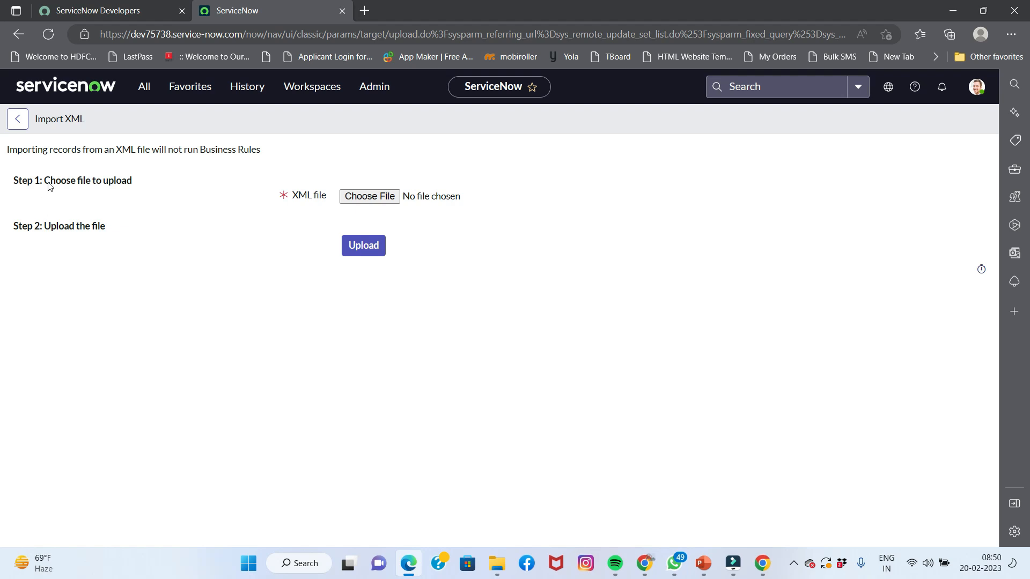
Choose the sys_remote_update_set XML file from the Desktop and upload it
click(364, 197)
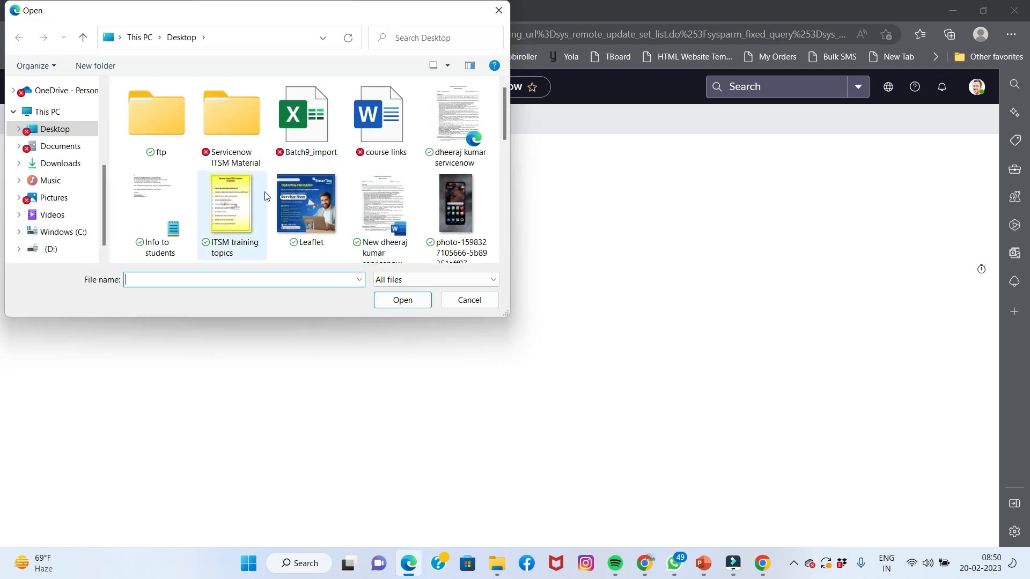
scroll(229, 161, down, 3)
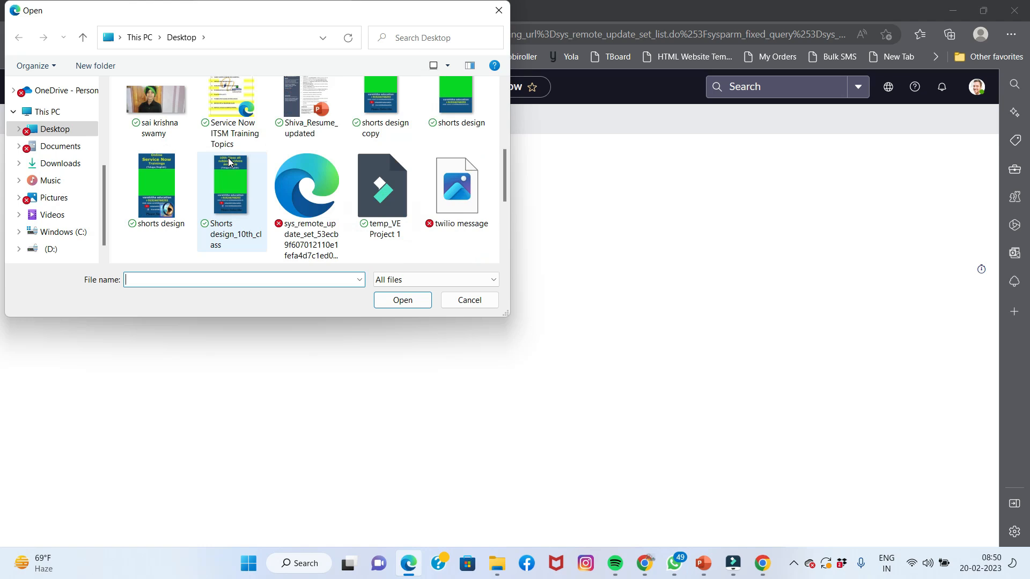
double_click(315, 210)
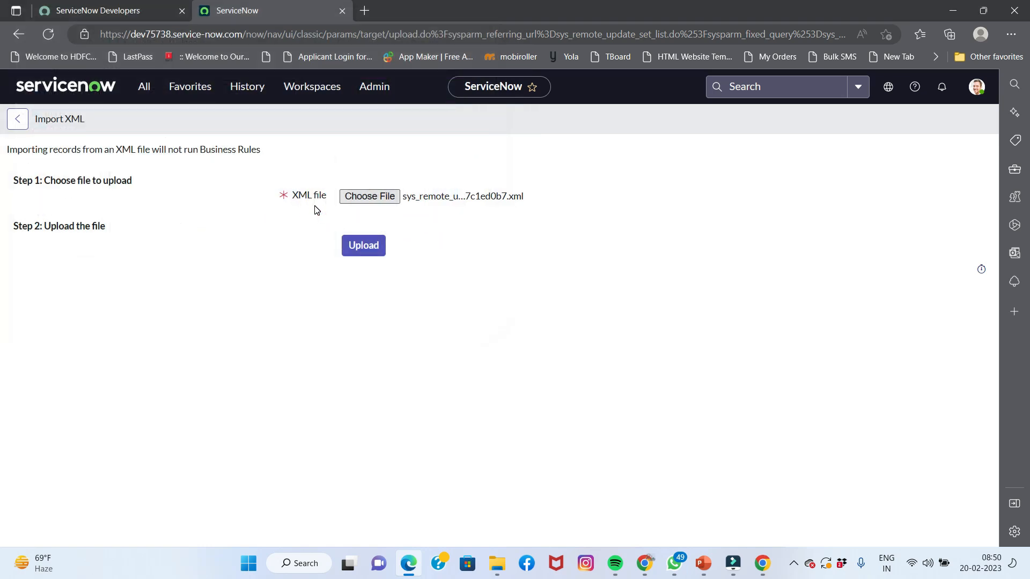
click(374, 245)
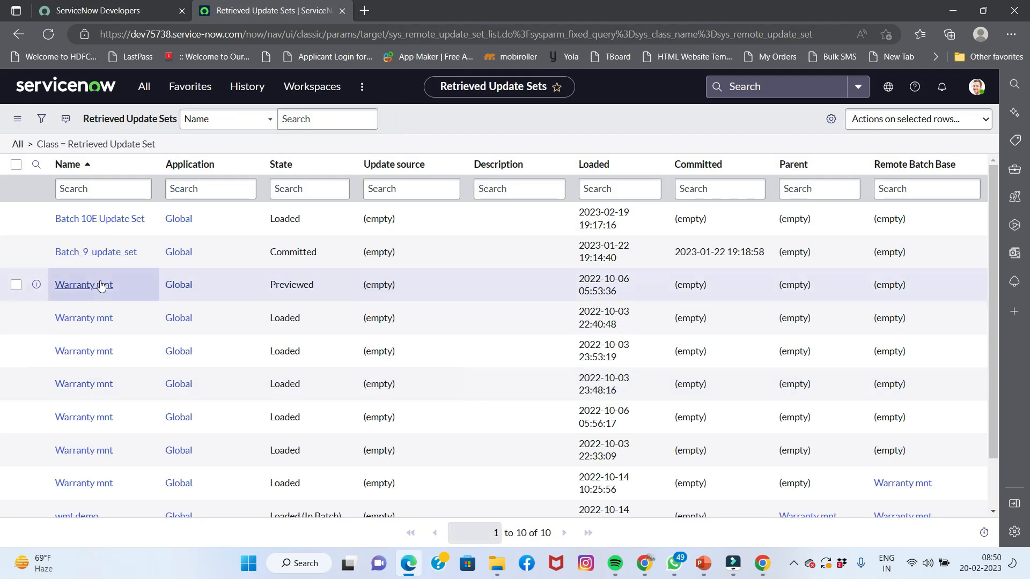
Open Batch 10E Update Set, review its 24 customer updates, and dismiss the reminder banner
click(98, 223)
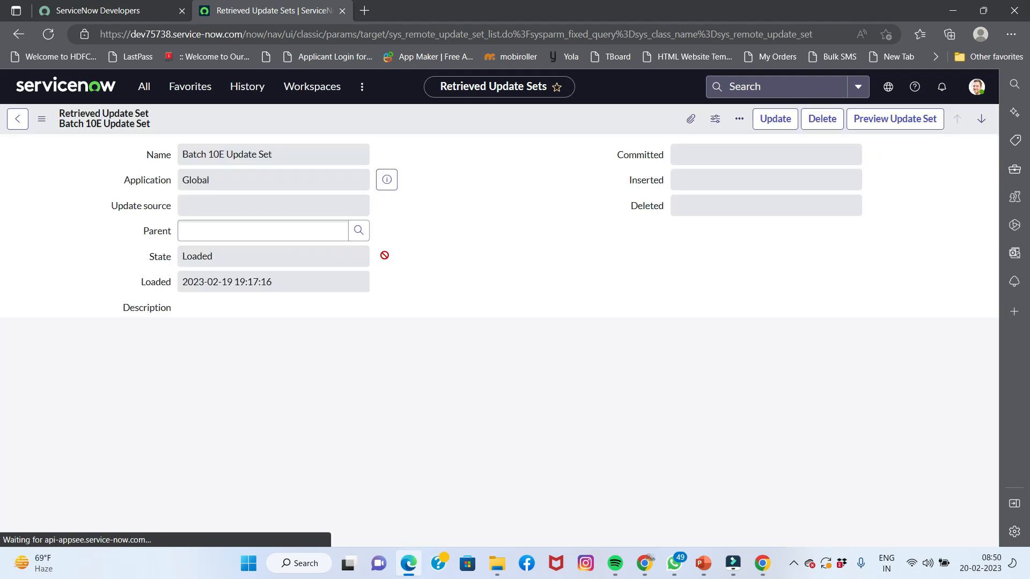
scroll(418, 270, down, 5)
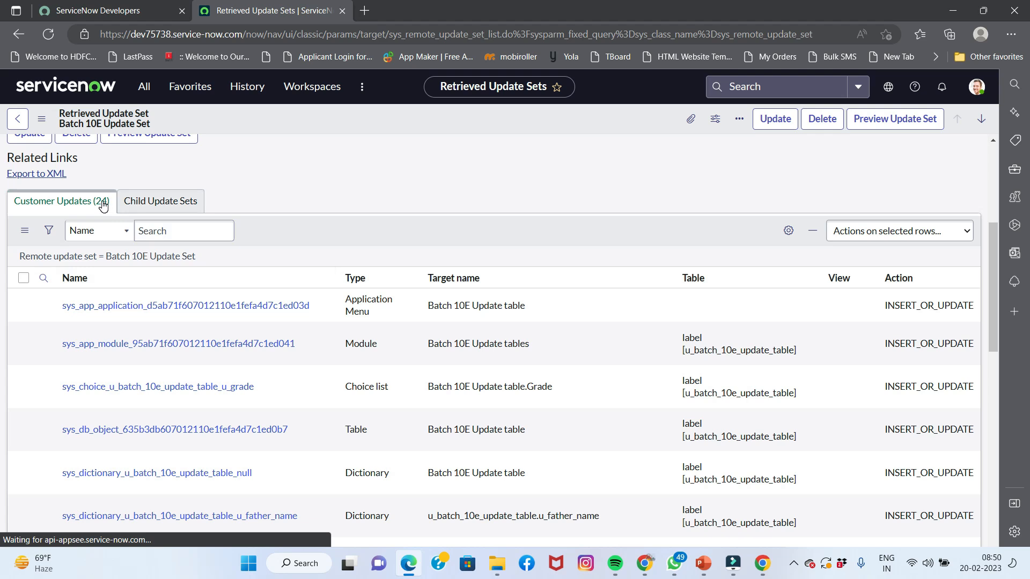
scroll(102, 207, up, 5)
scroll(204, 296, down, 6)
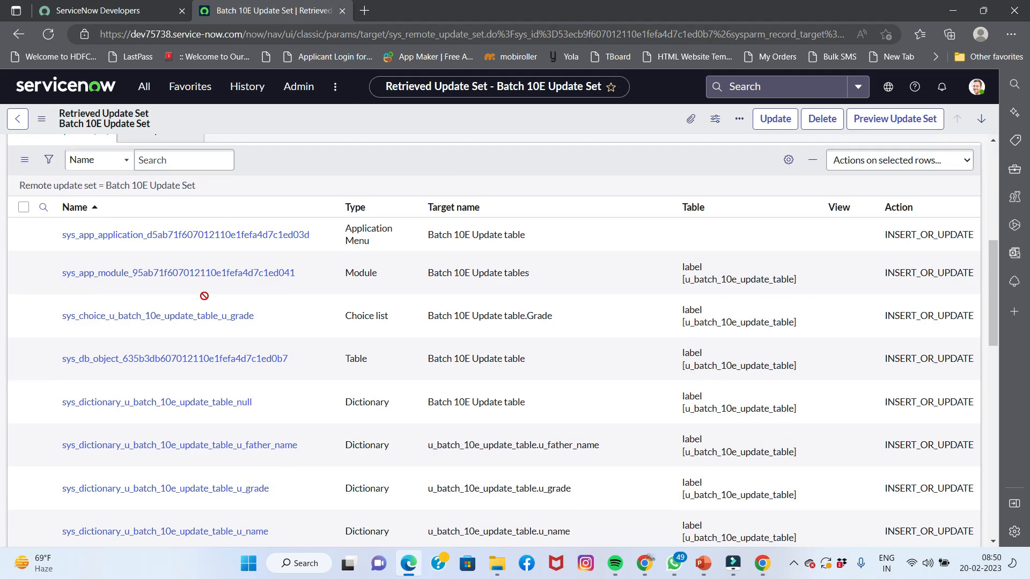
scroll(180, 278, up, 3)
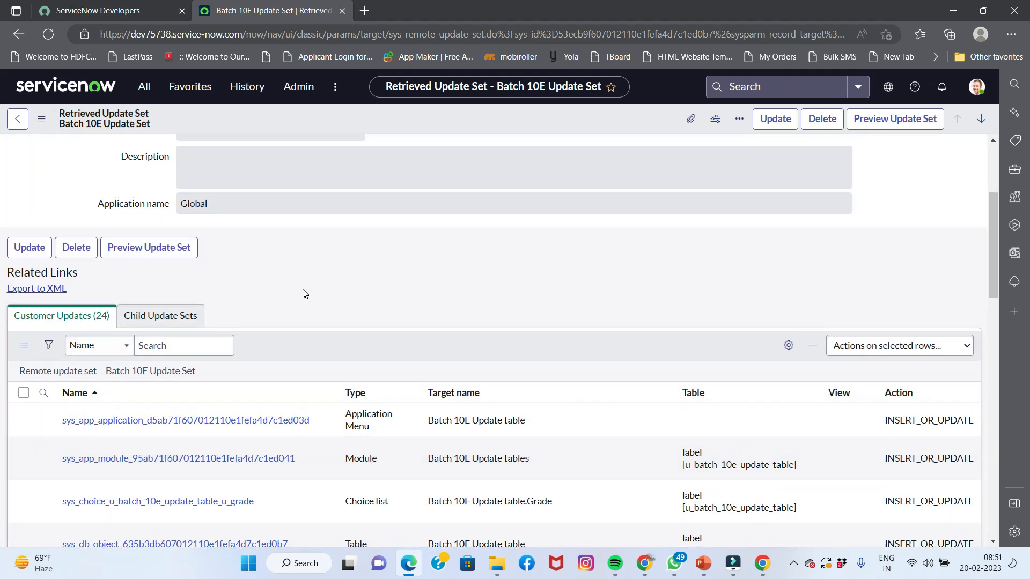
scroll(304, 293, up, 3)
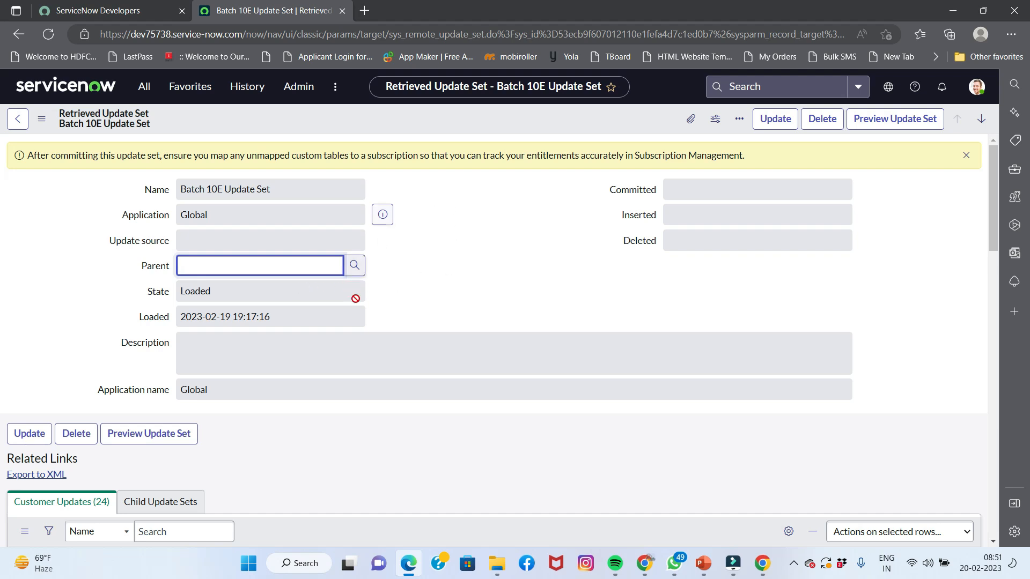
click(966, 155)
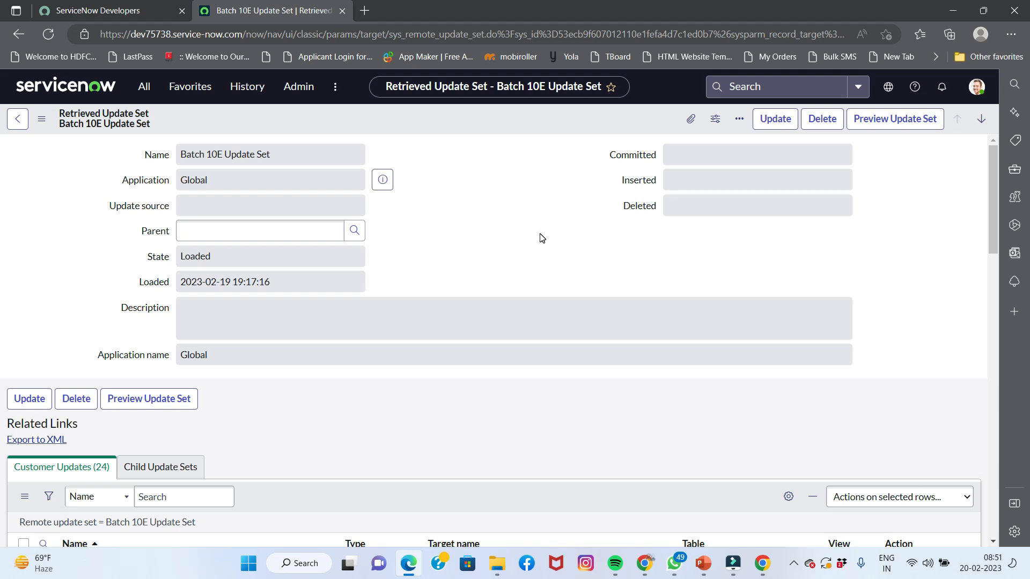
Preview Batch 10E Update Set, confirming 24 inserts and 0 collisions, then close the results
click(874, 118)
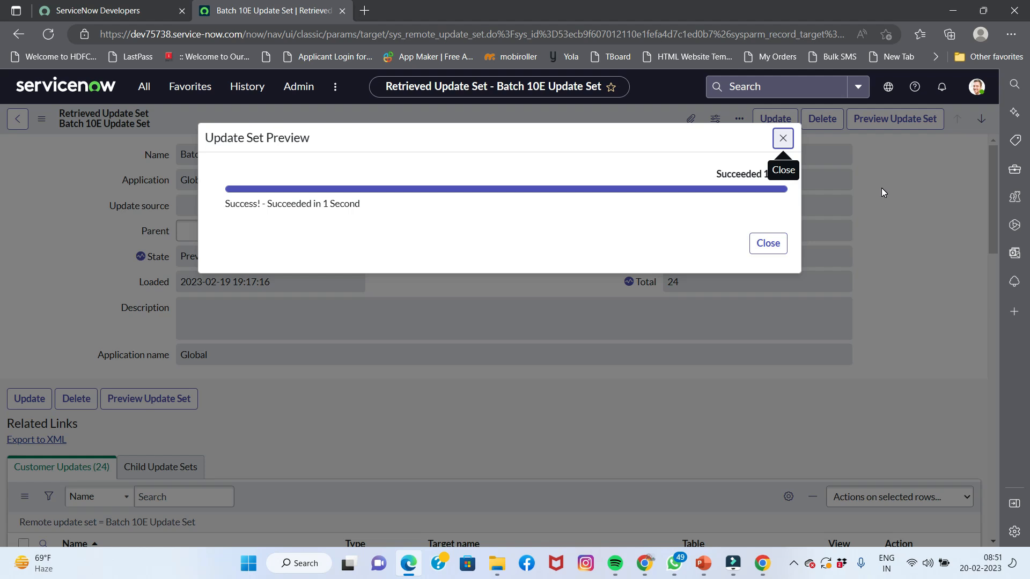
click(687, 139)
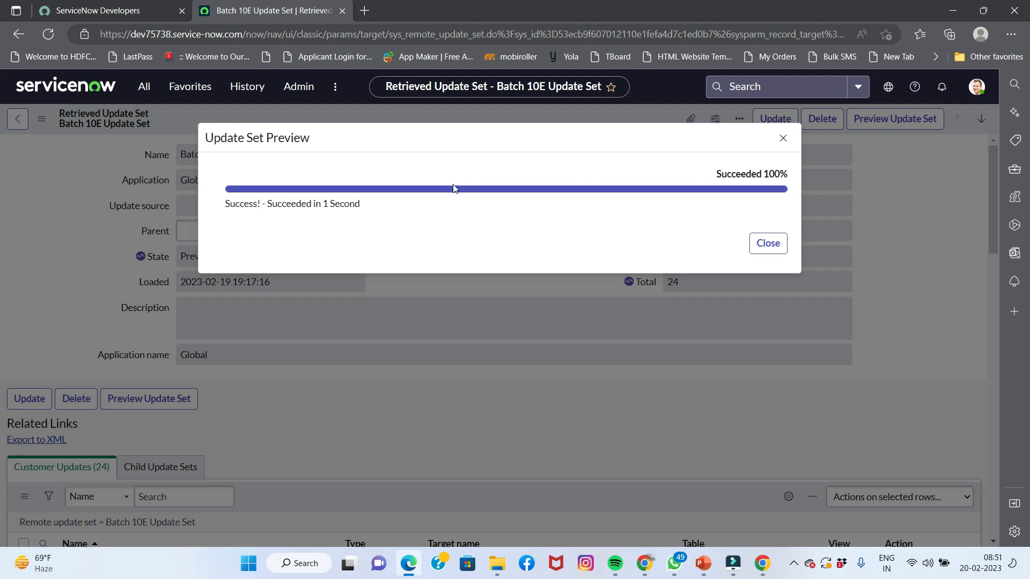
click(772, 243)
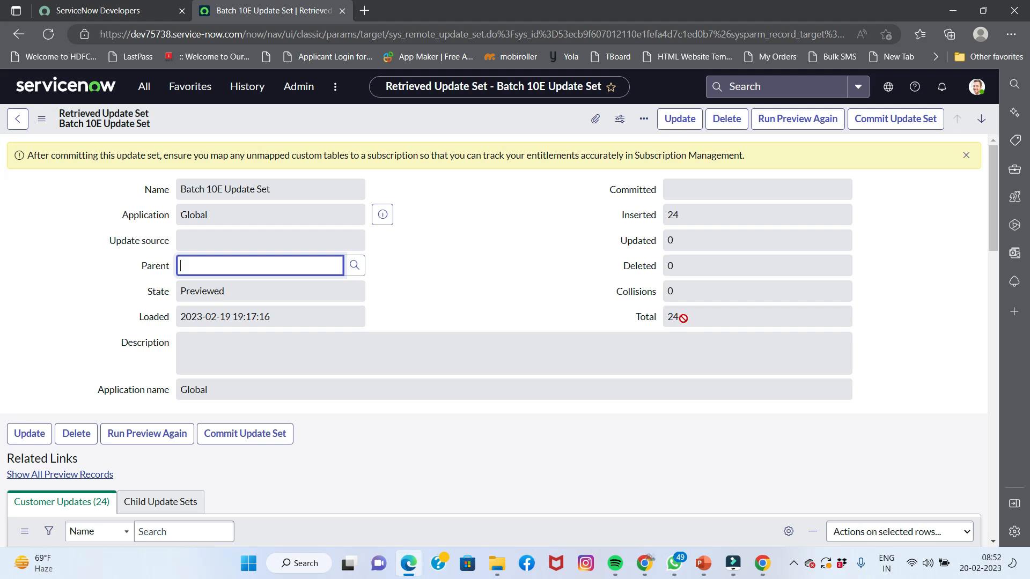
Dismiss the reminder banner and commit Batch 10E Update Set, closing the successful commit dialog
click(965, 154)
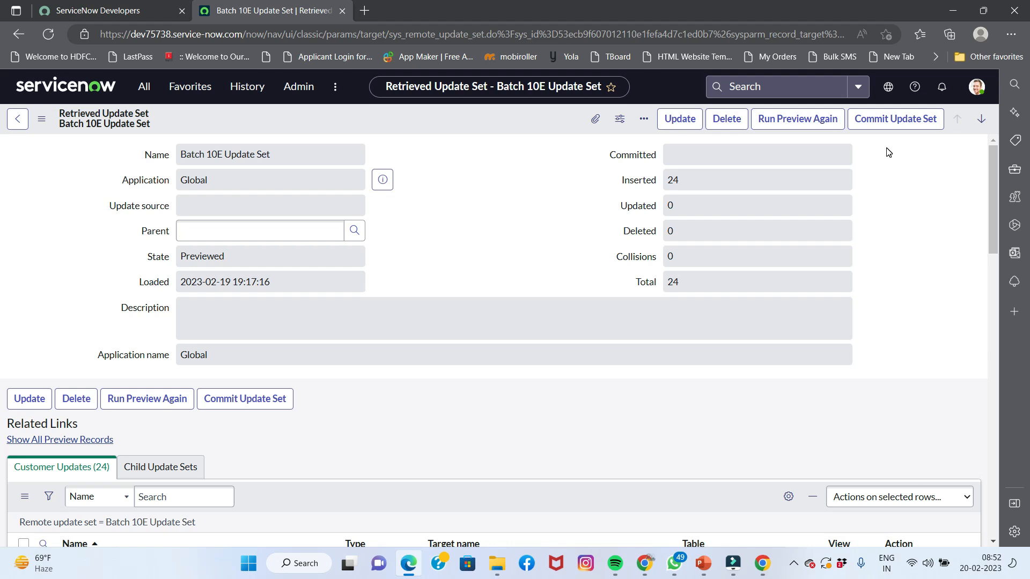
click(869, 128)
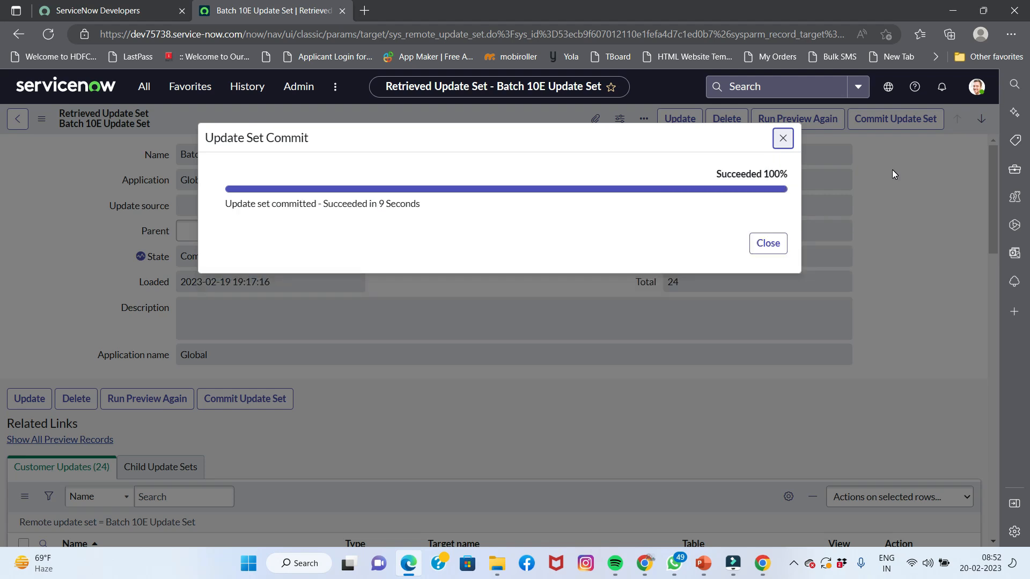
click(767, 244)
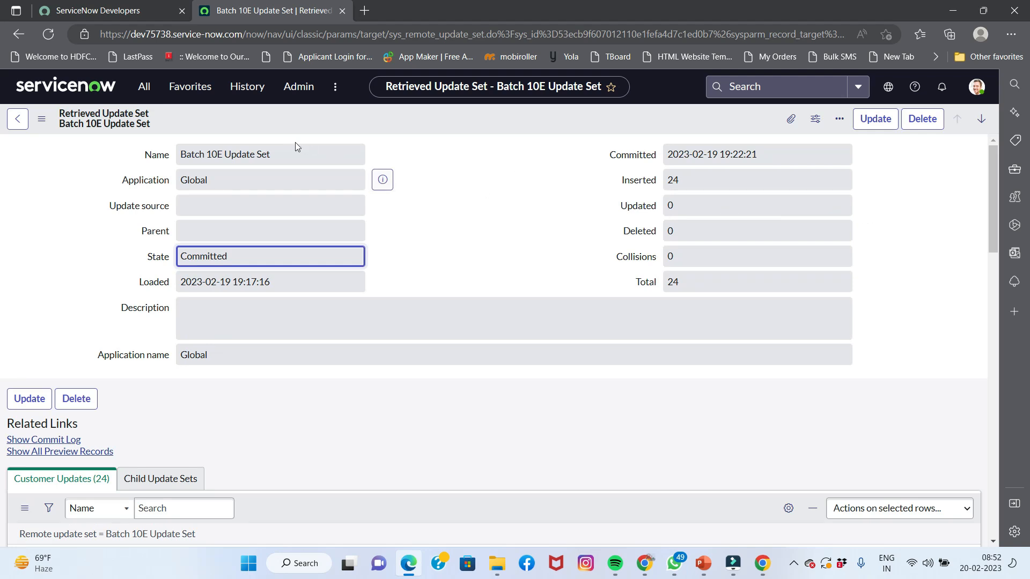
Filter the navigator for 'batch' and open the Batch 10E Update tables list
click(142, 88)
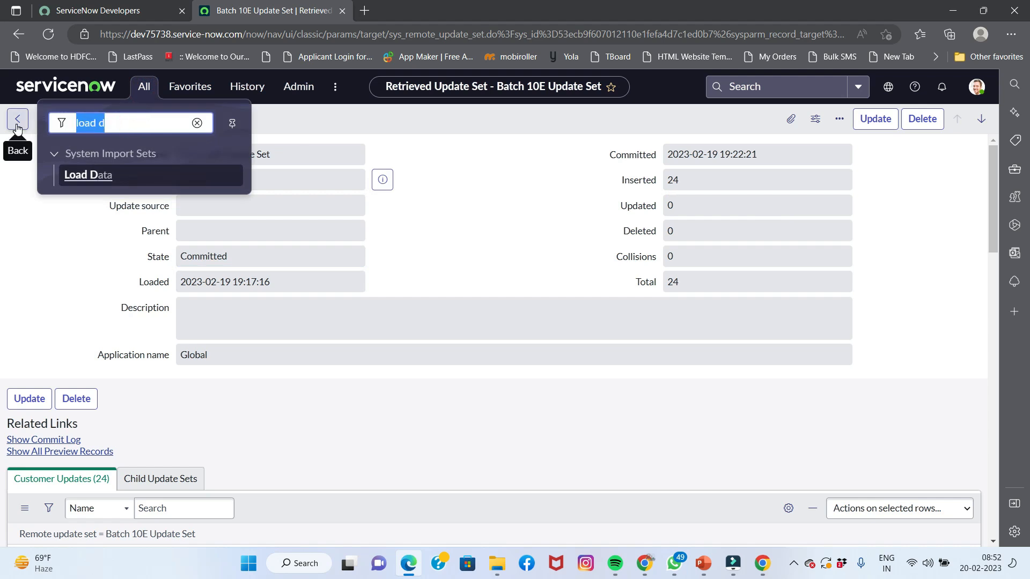
text(batch)
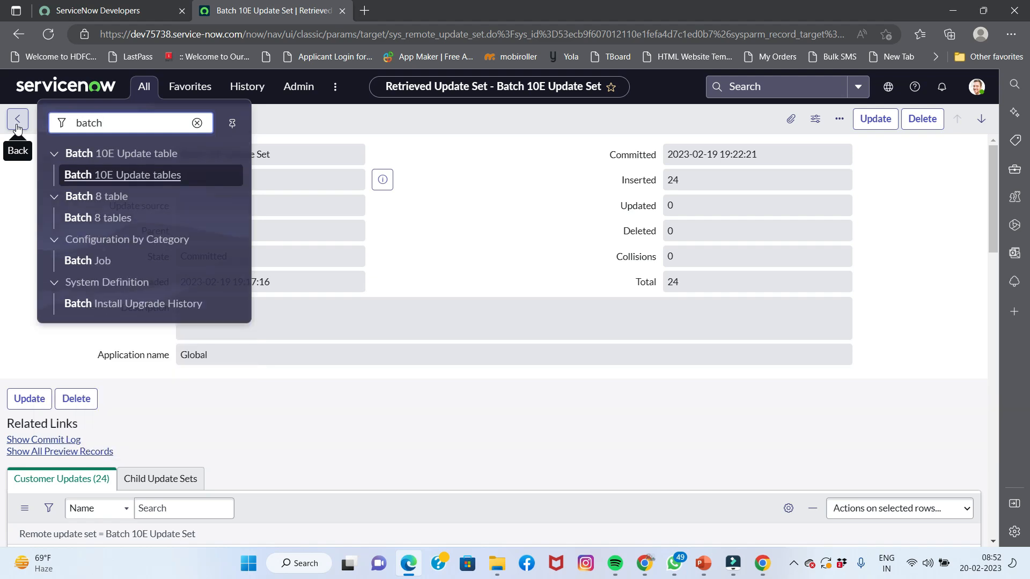
click(119, 177)
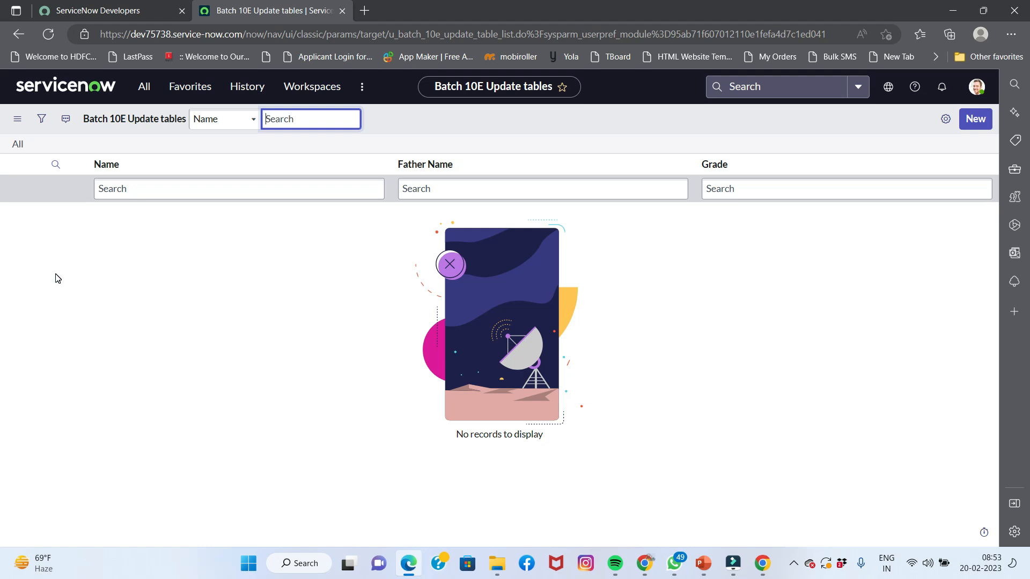
Filter the navigator for 'users' and open the Users list under User Administration
click(144, 89)
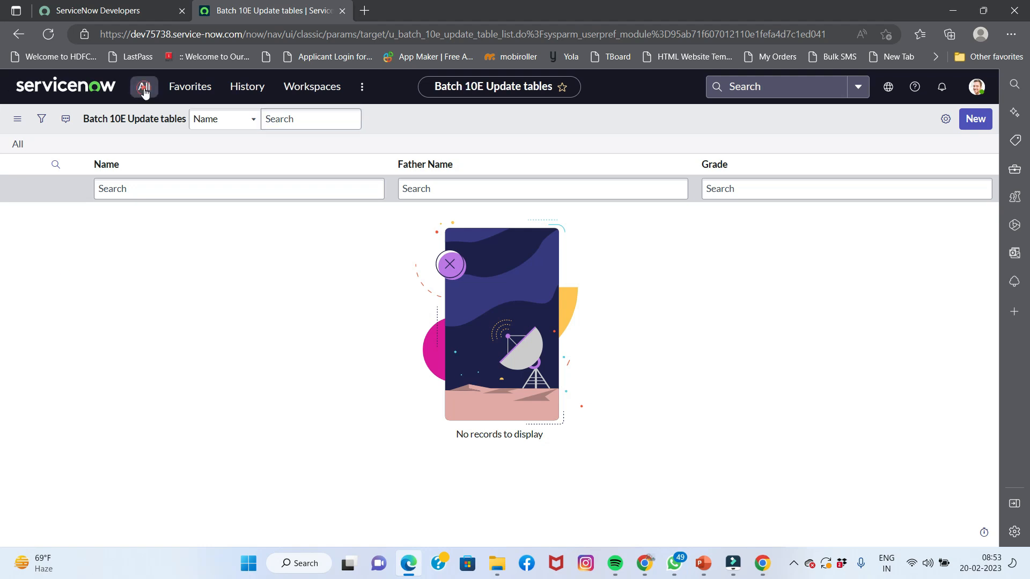
click(131, 126)
drag(131, 123, 1, 138)
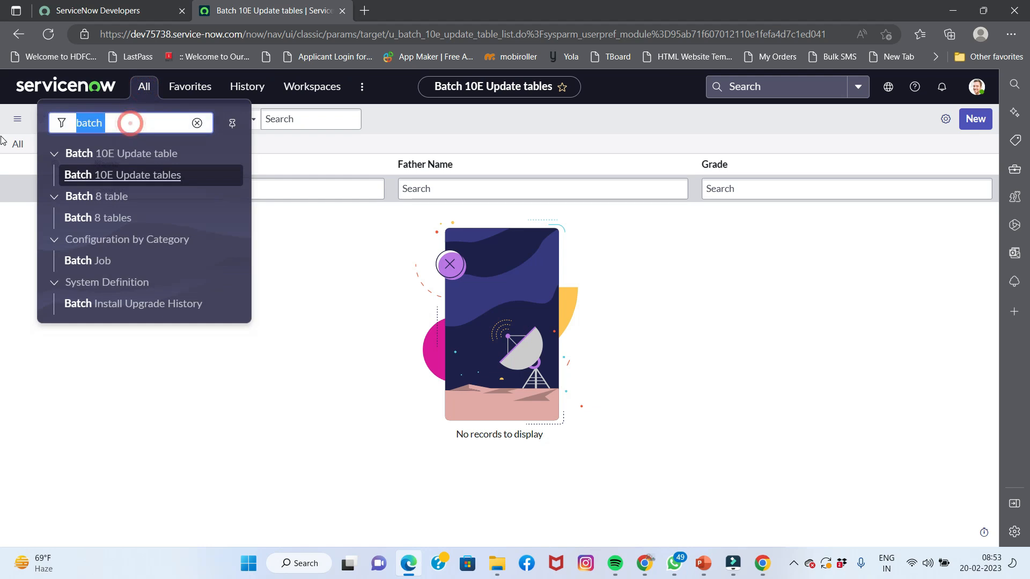
text(users)
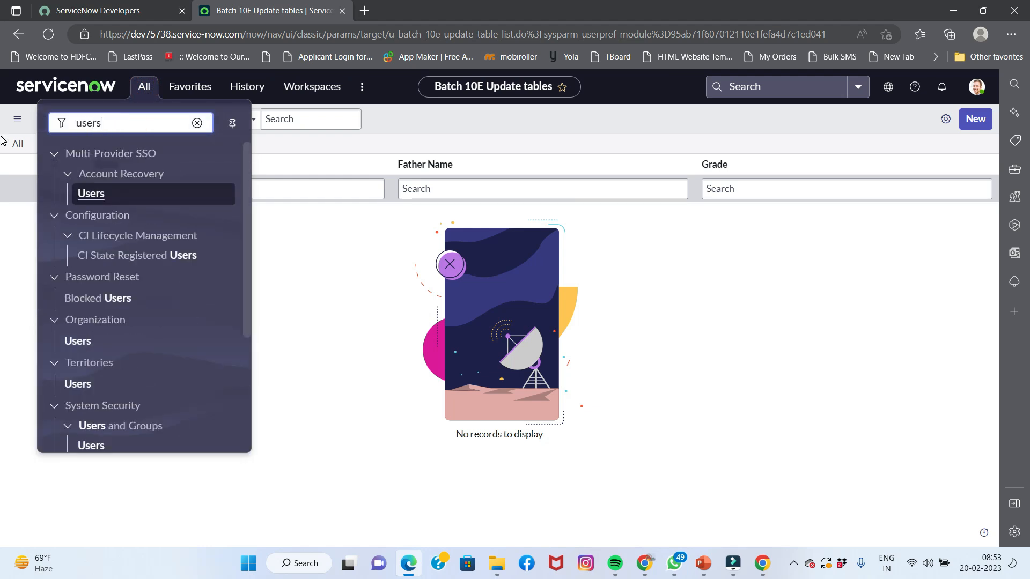
scroll(97, 420, down, 1)
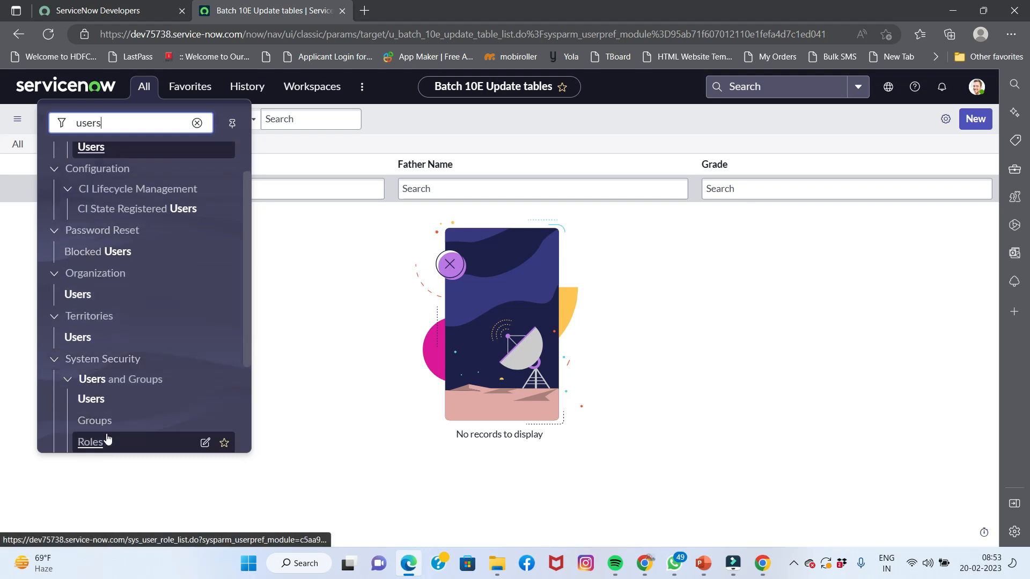
scroll(94, 434, down, 2)
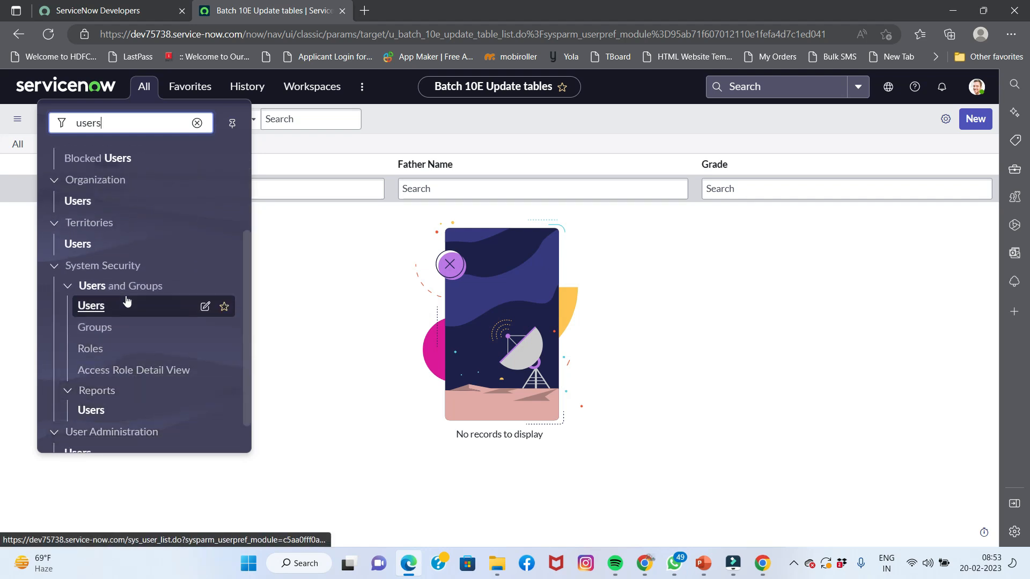
scroll(117, 338, down, 1)
click(86, 416)
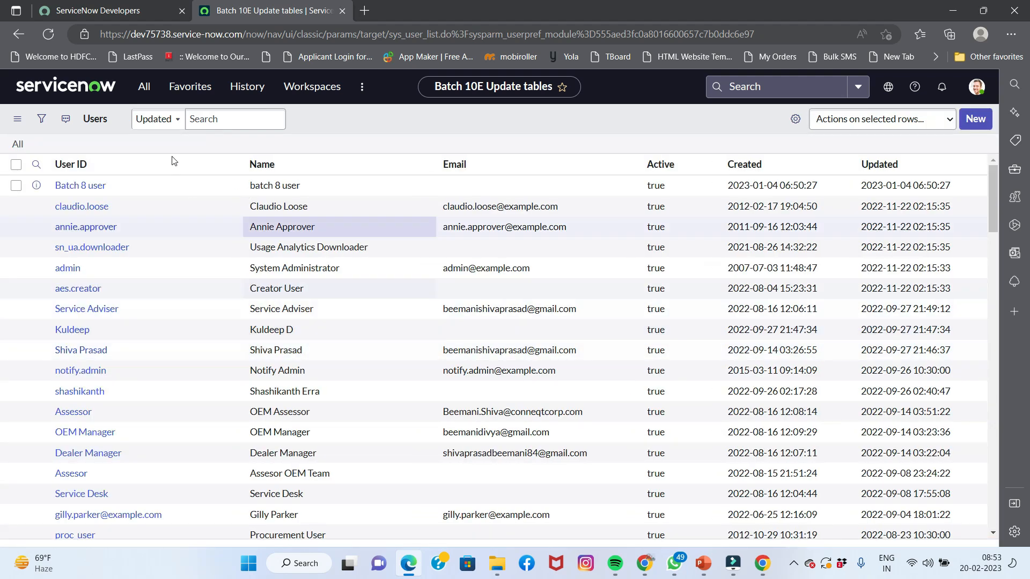
Search the User ID column for batch10E, finding no matching users
click(36, 164)
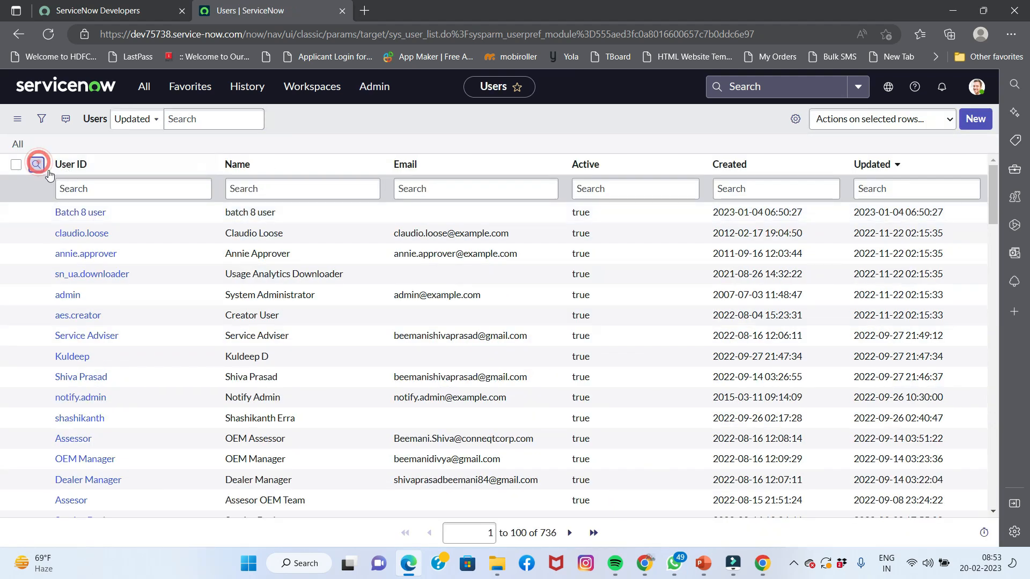
click(79, 188)
click(35, 167)
click(70, 189)
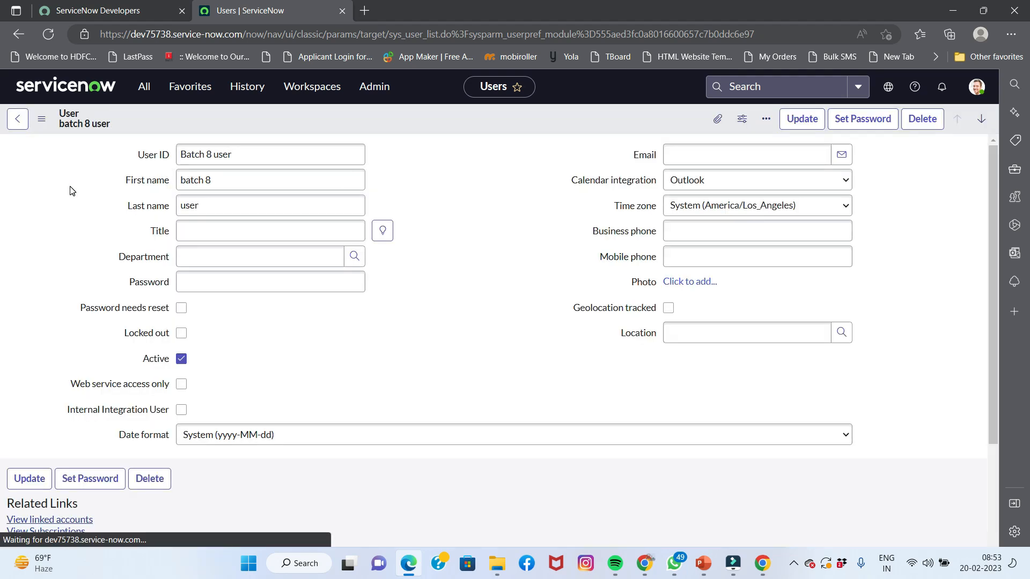
click(18, 120)
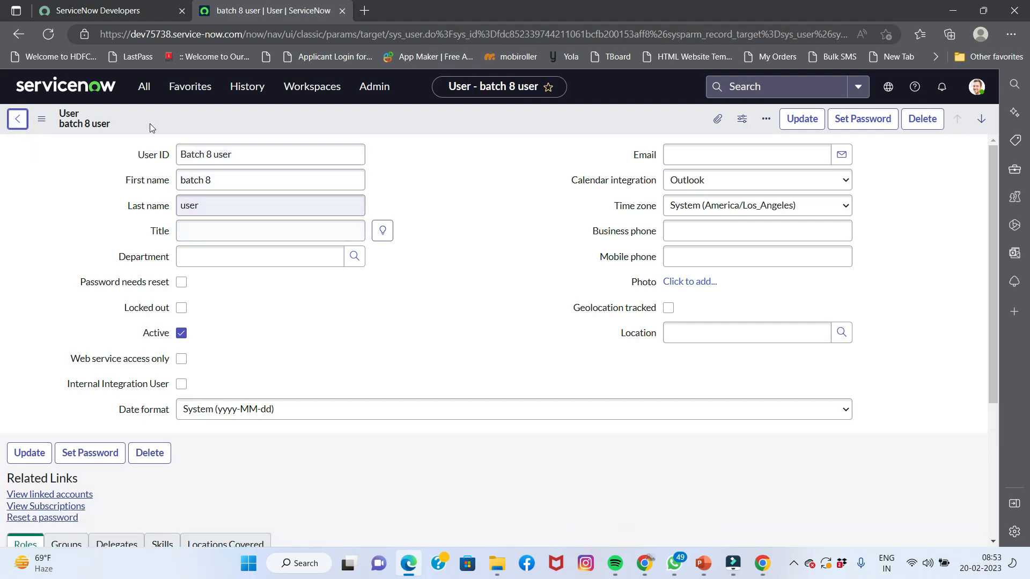
click(18, 119)
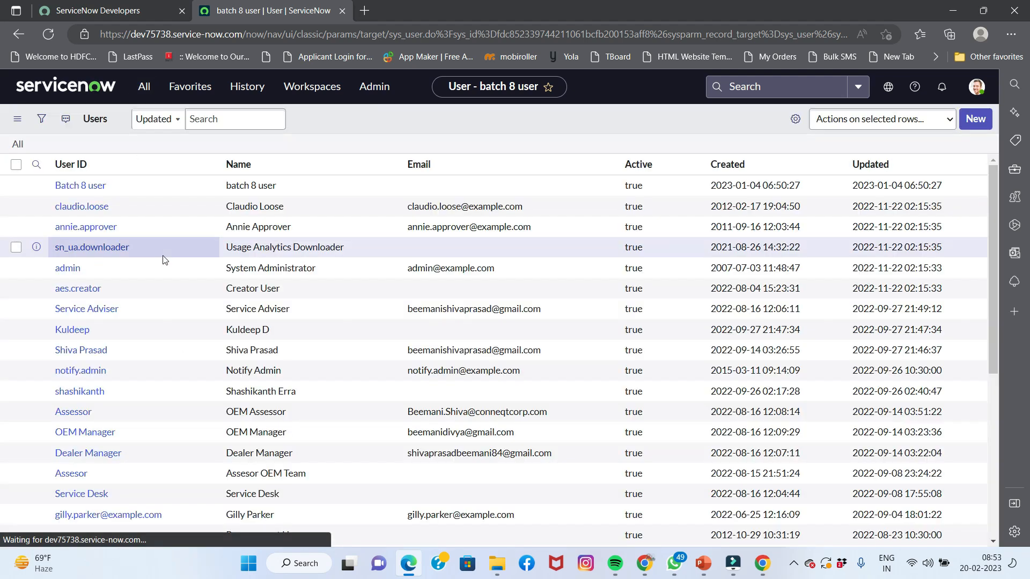
click(34, 166)
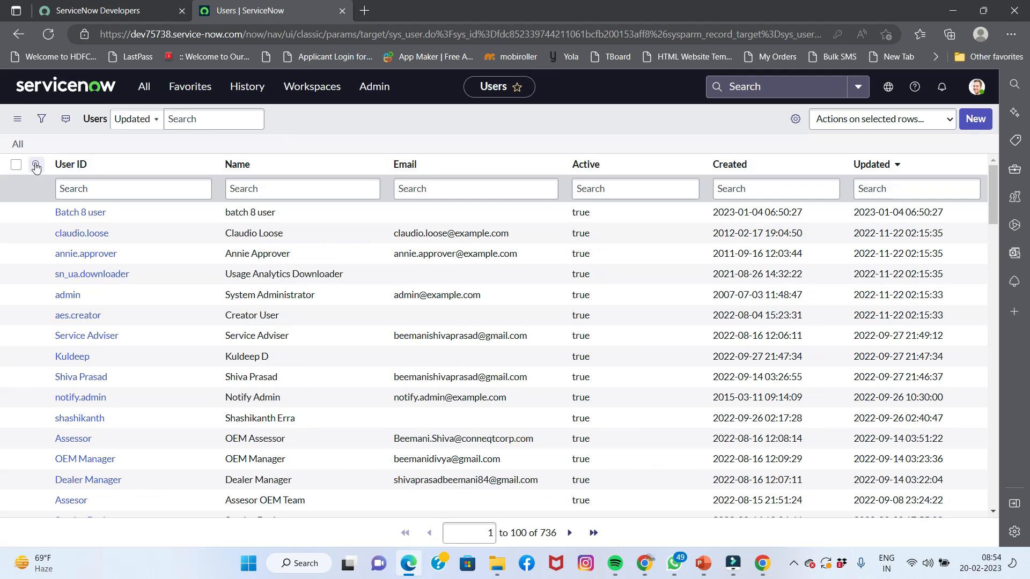
click(94, 186)
text(b)
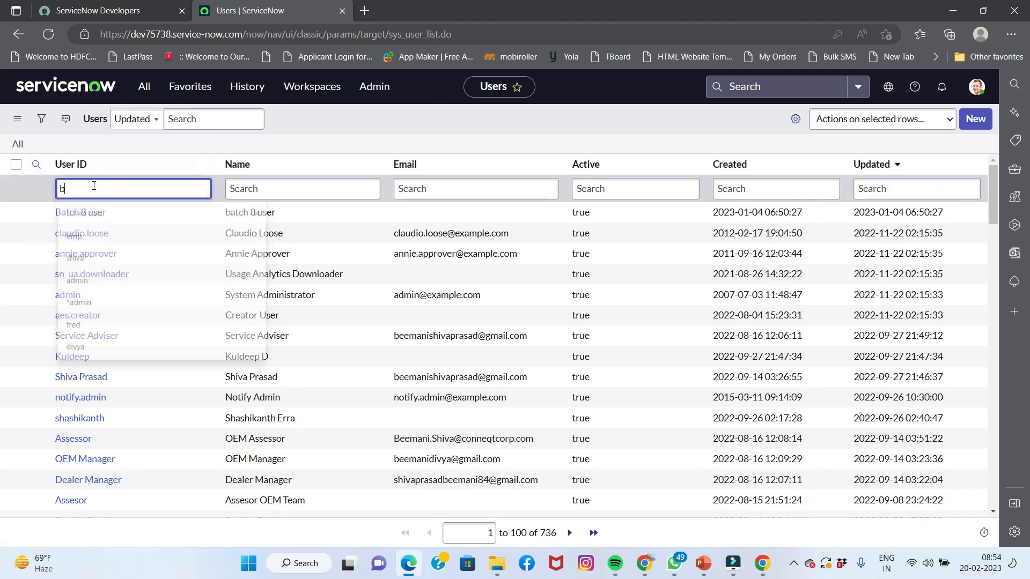
text(atch)
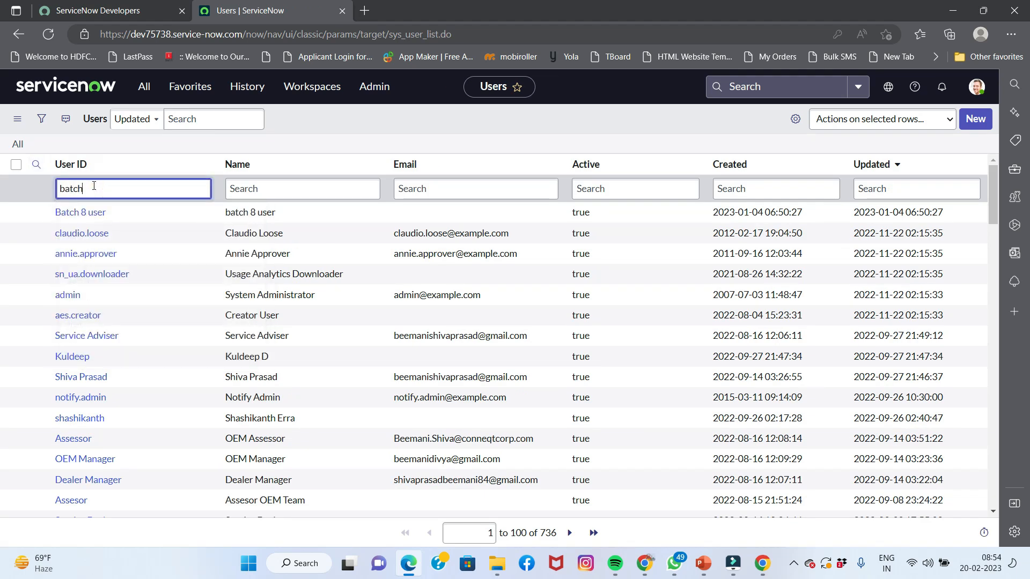
text(10E)
key(Return)
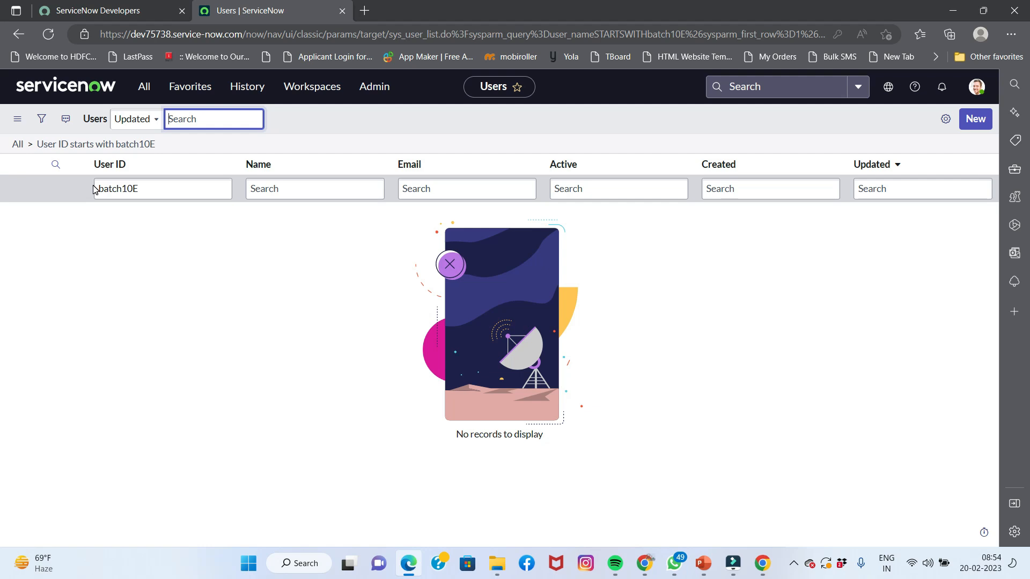
Start a new Batch 10E Update table record and check that Grade offers Class 1 and Class 2
click(144, 87)
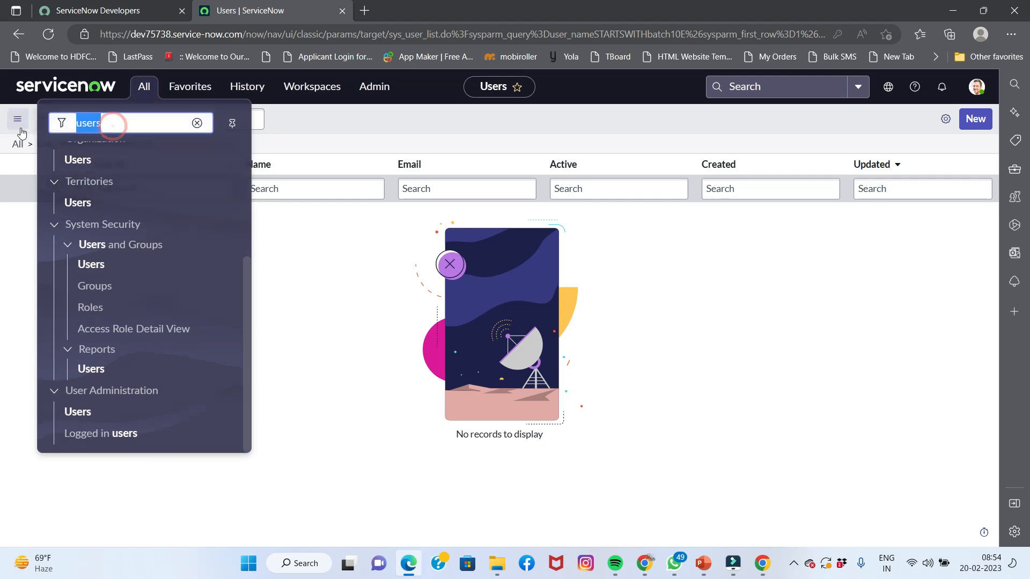
text(batch )
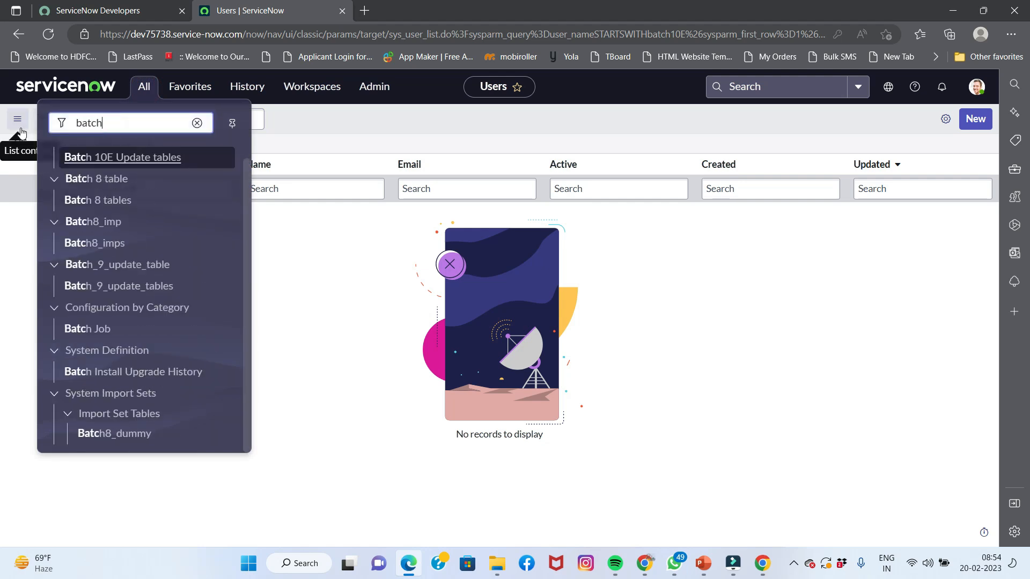
text(10)
click(101, 177)
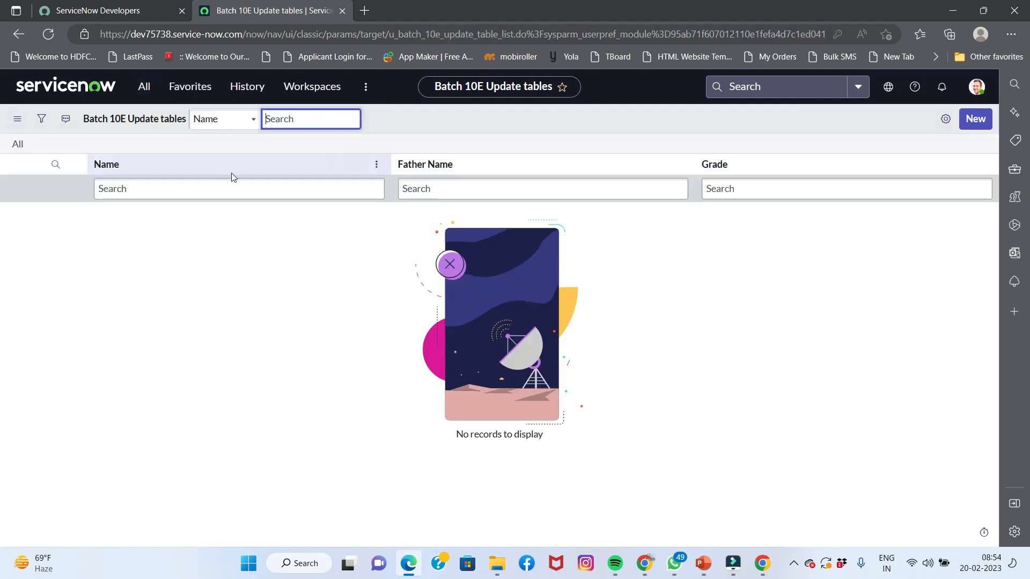
click(975, 119)
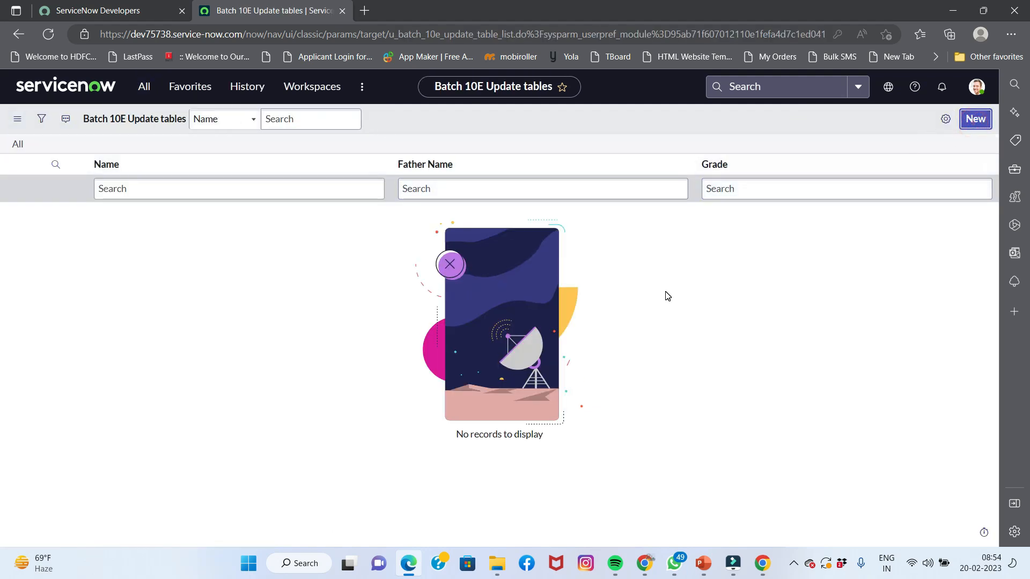
click(362, 180)
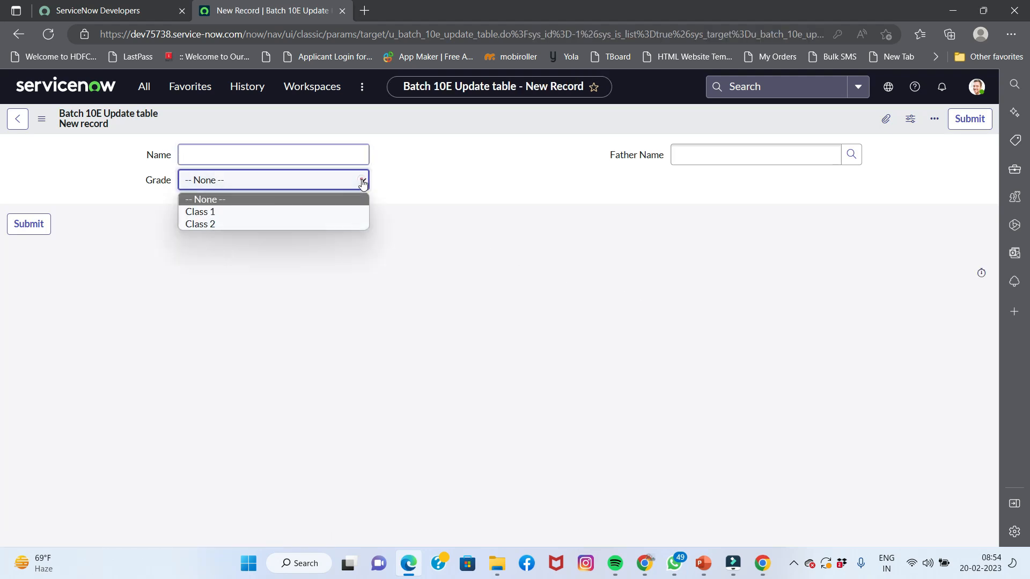
click(429, 200)
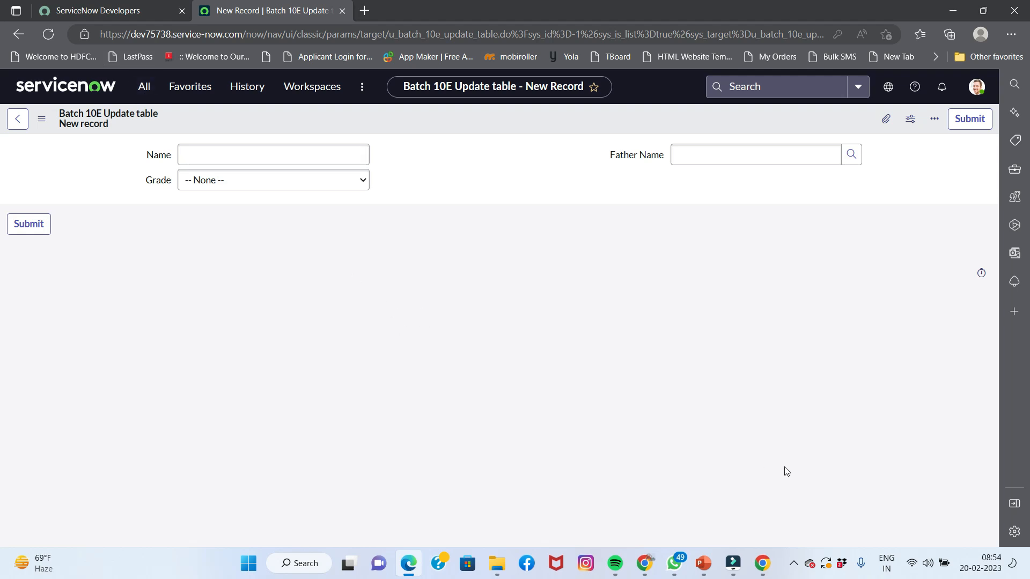
click(144, 86)
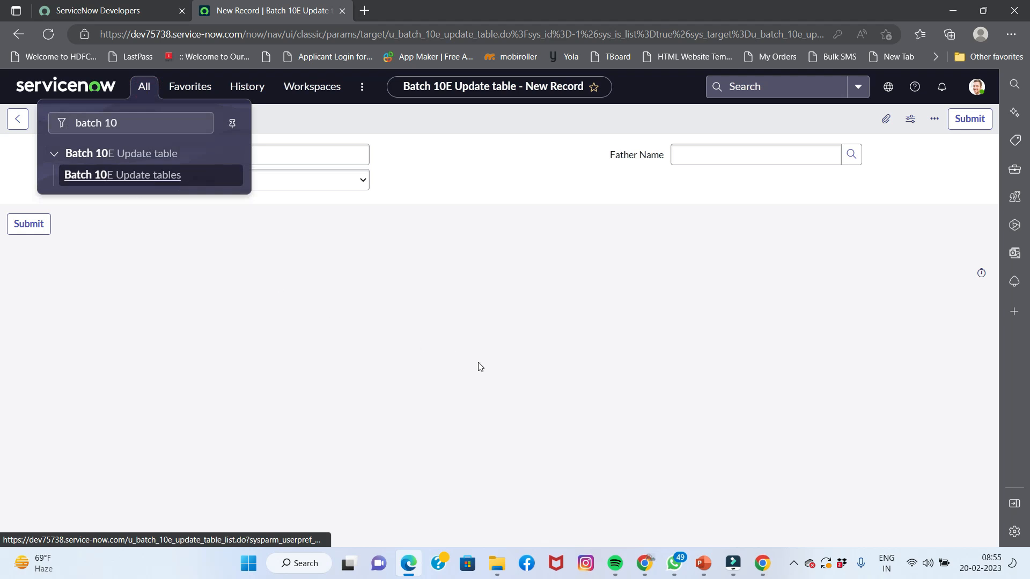
In Chrome, review the Batch 10E Update Set record, State Complete, and its 24 customer updates
click(644, 563)
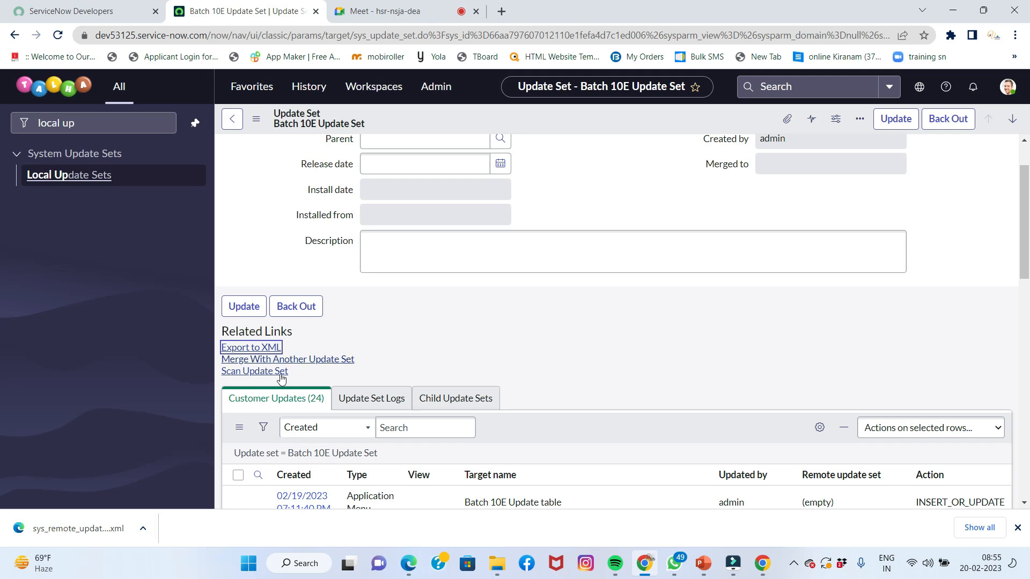
scroll(356, 317, up, 2)
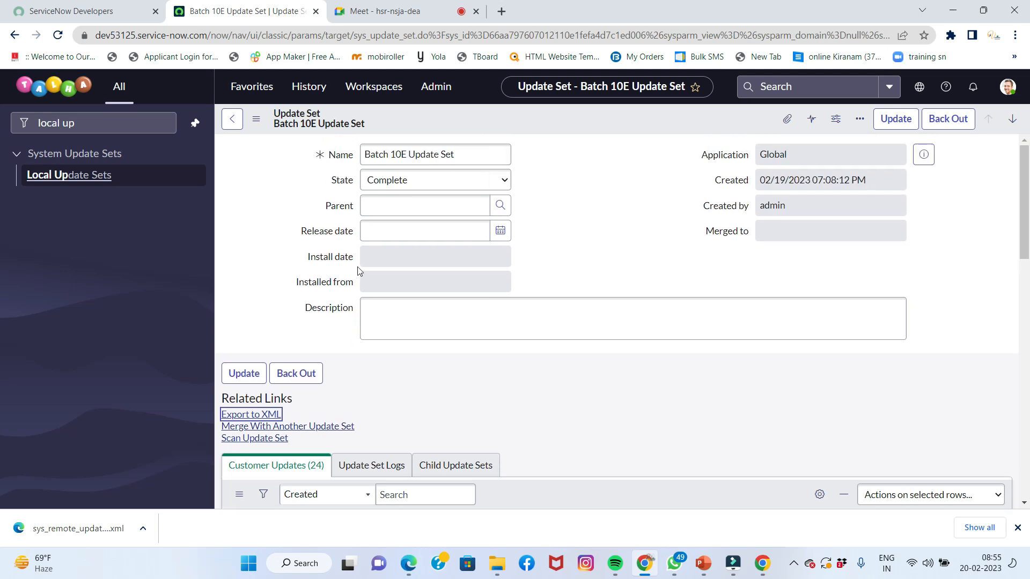
scroll(303, 228, down, 3)
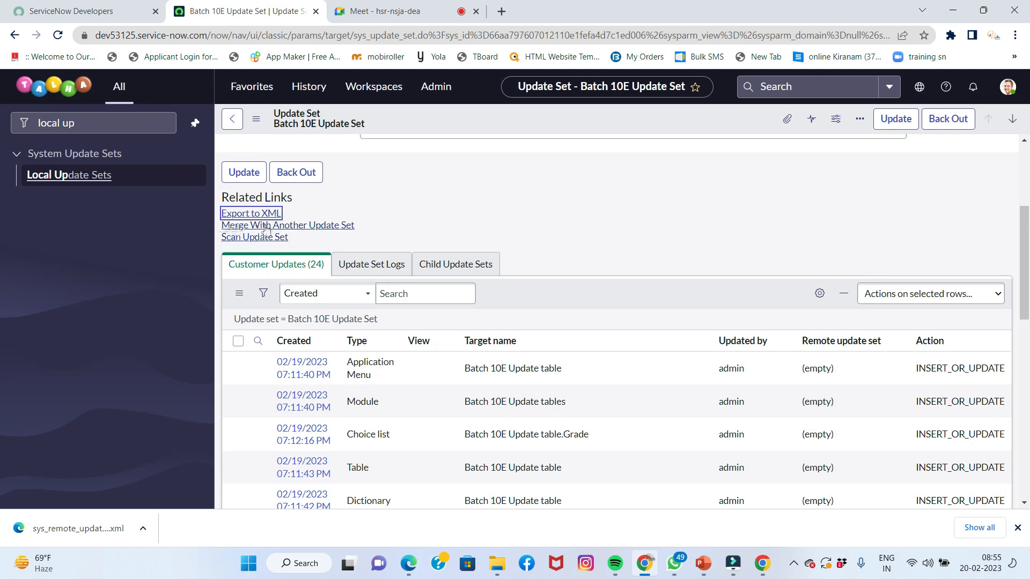
Use 'Merge With Another Update Set' to reach the Merged Set page listing 16 update sets
click(302, 227)
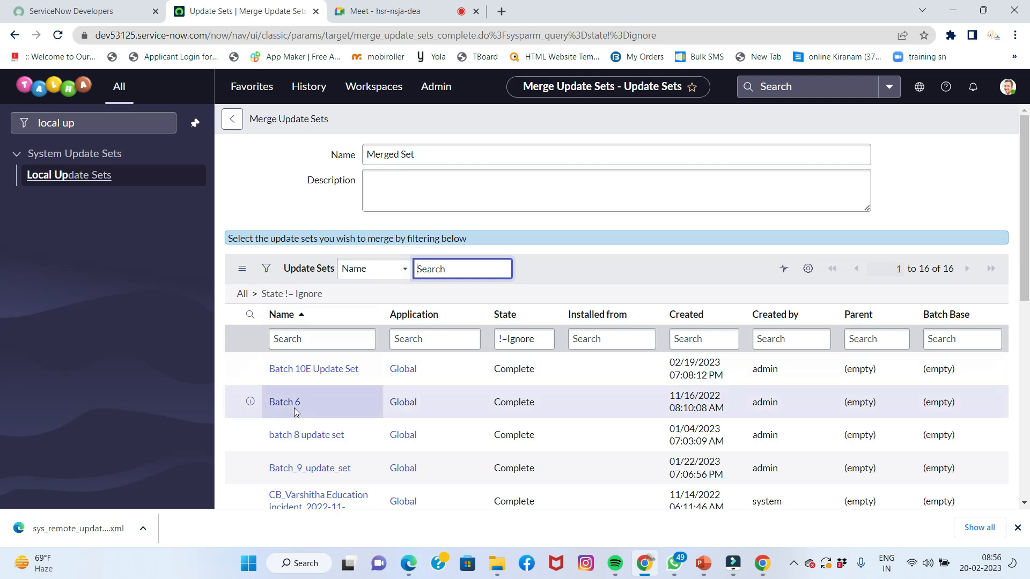
Open the batch 8 update set record and look over its fields, State Complete in Global
click(306, 435)
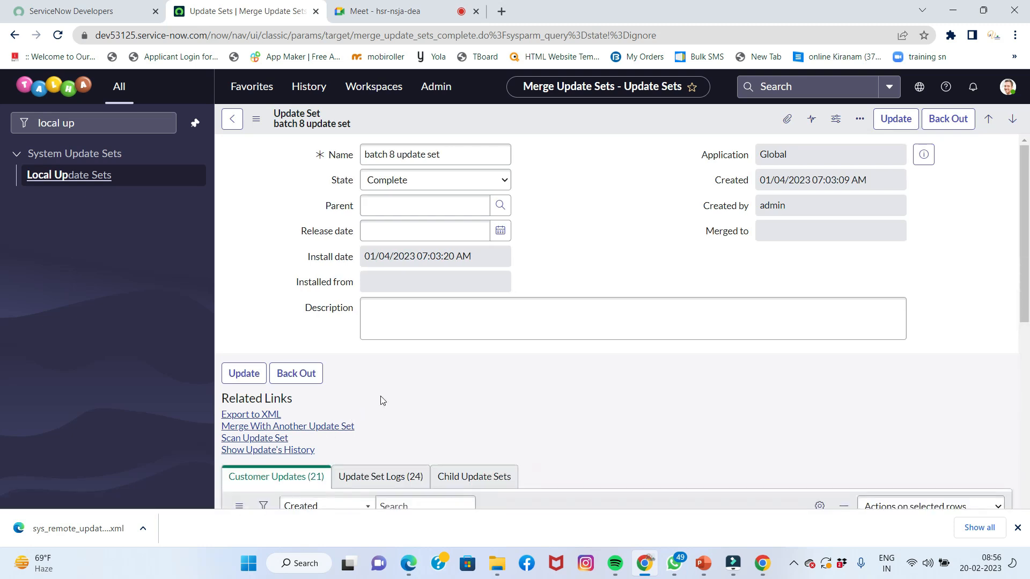
scroll(381, 402, down, 6)
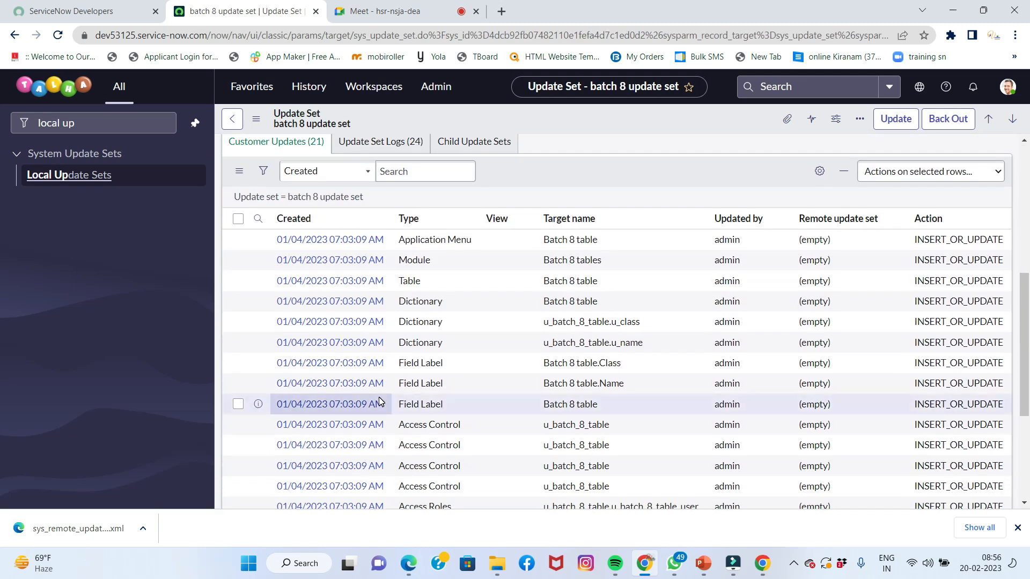
scroll(522, 394, down, 3)
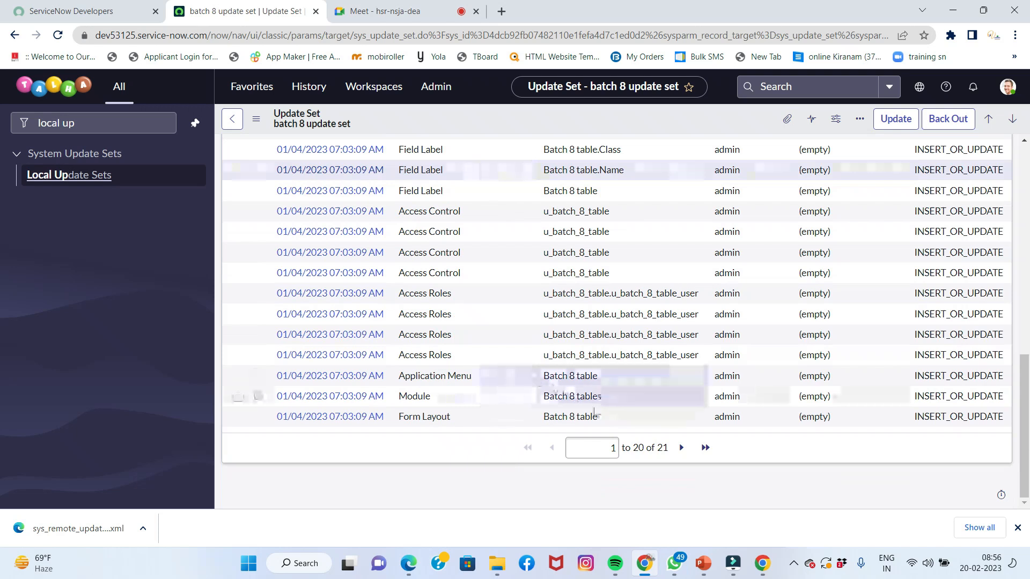
scroll(498, 354, up, 6)
scroll(495, 347, up, 3)
scroll(495, 348, down, 4)
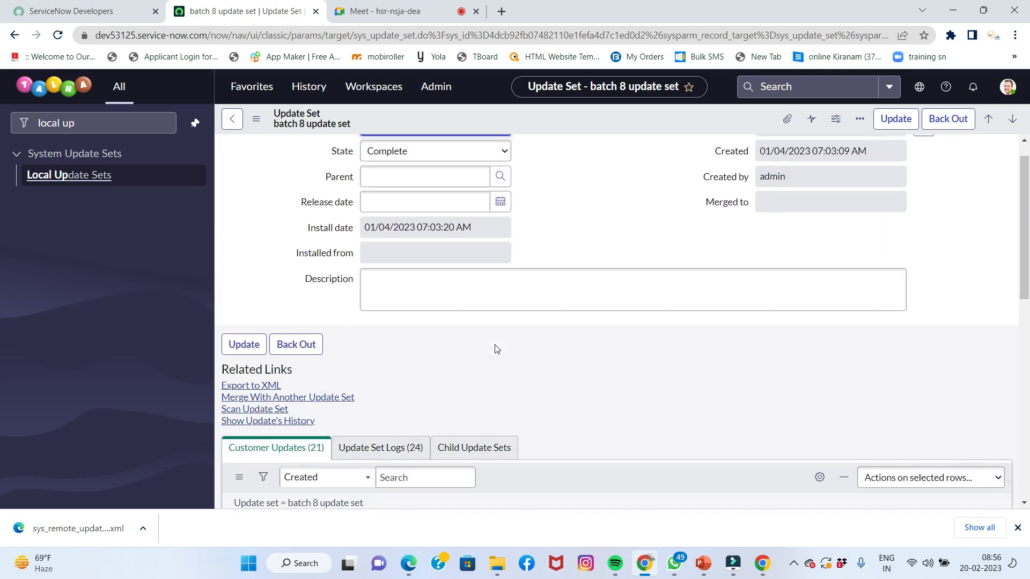
scroll(494, 347, down, 3)
scroll(495, 349, up, 5)
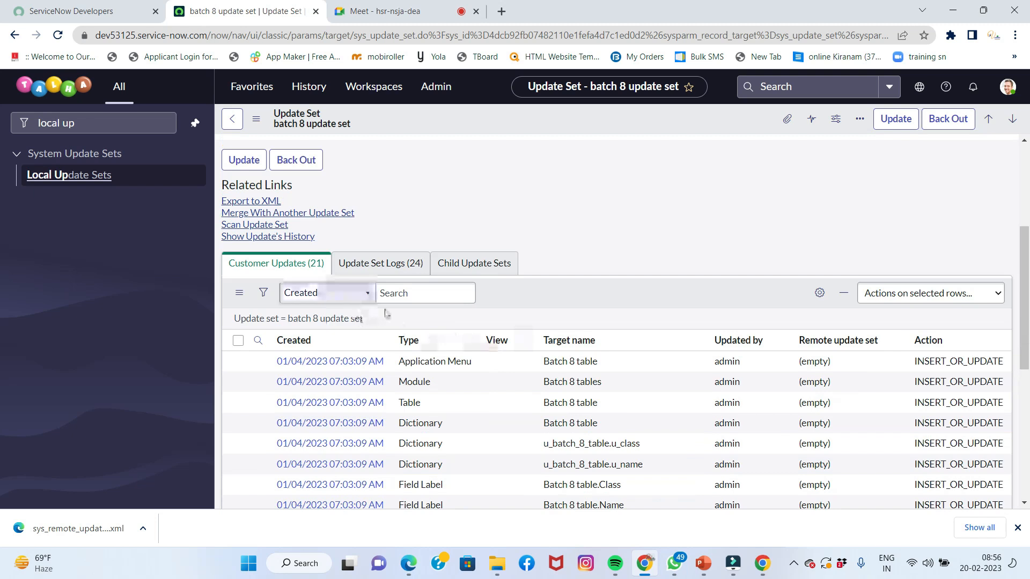
Check its 24 Update Set Log entries, then page through the 21 customer updates
click(376, 265)
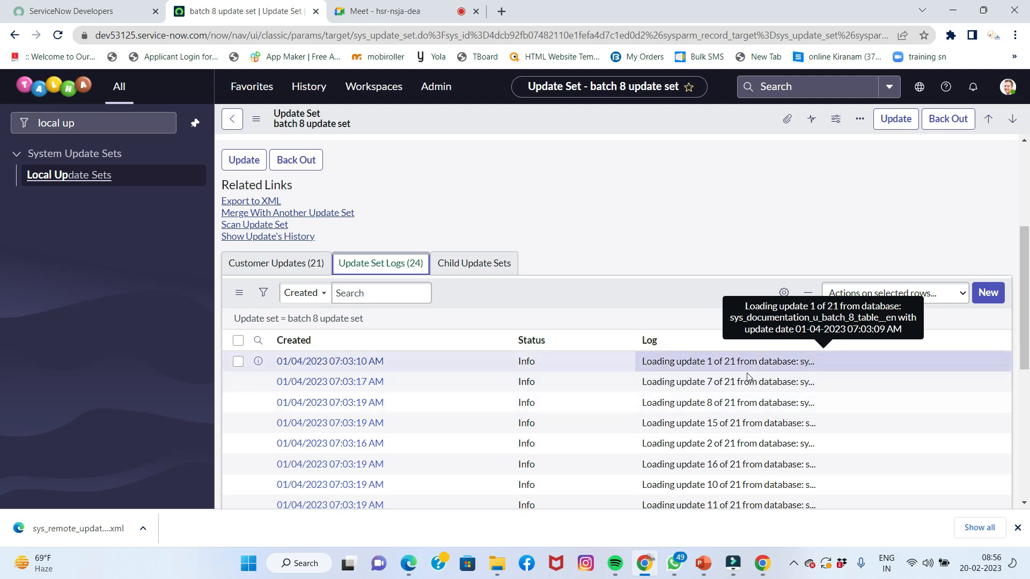
click(289, 266)
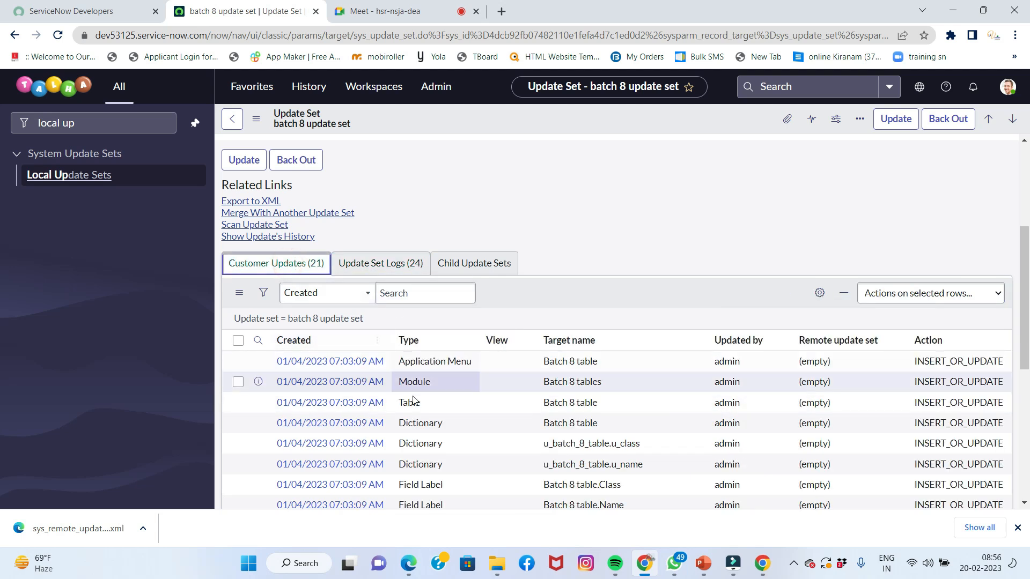
scroll(596, 394, down, 6)
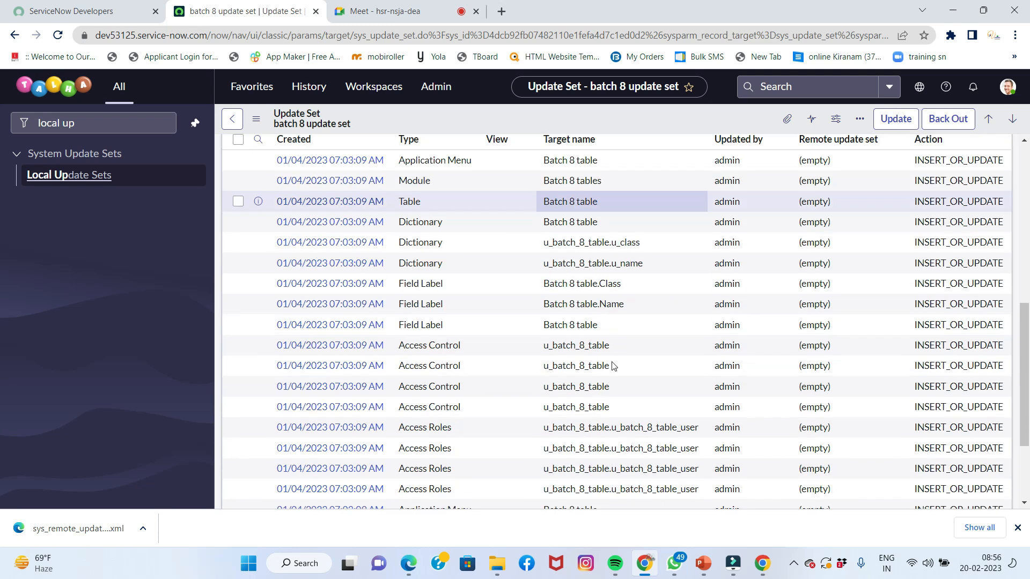
click(705, 447)
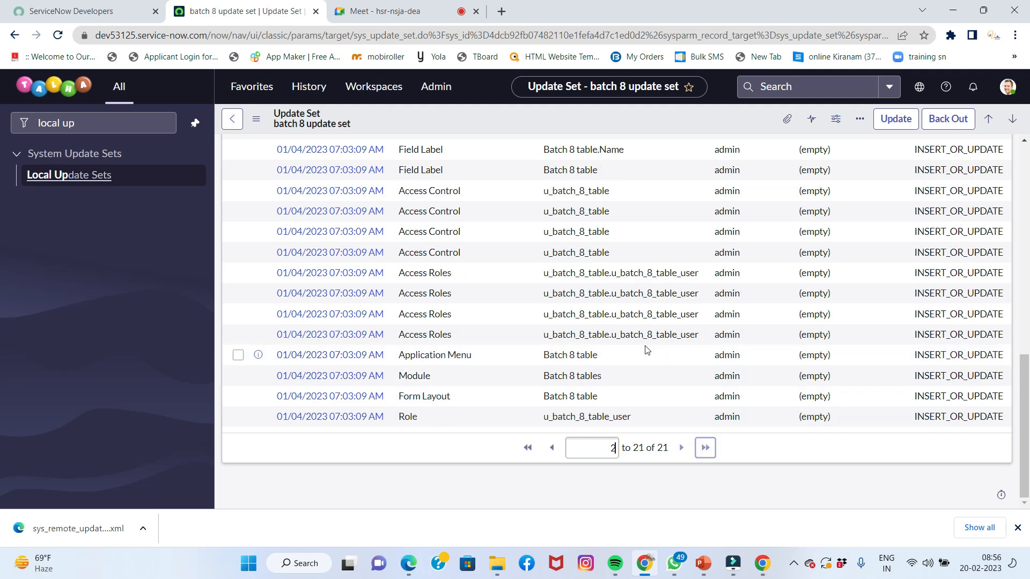
scroll(610, 273, up, 4)
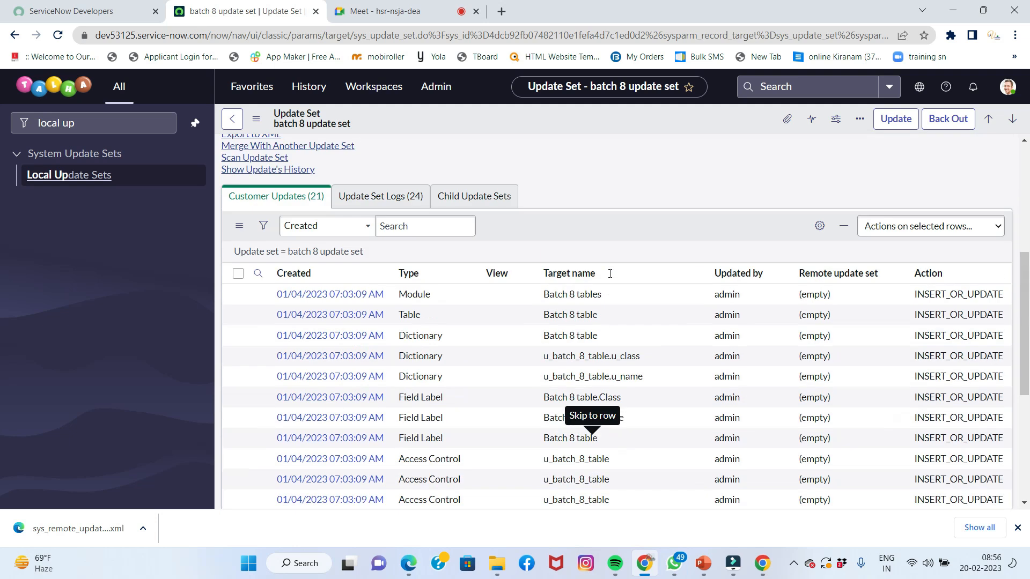
scroll(634, 469, down, 4)
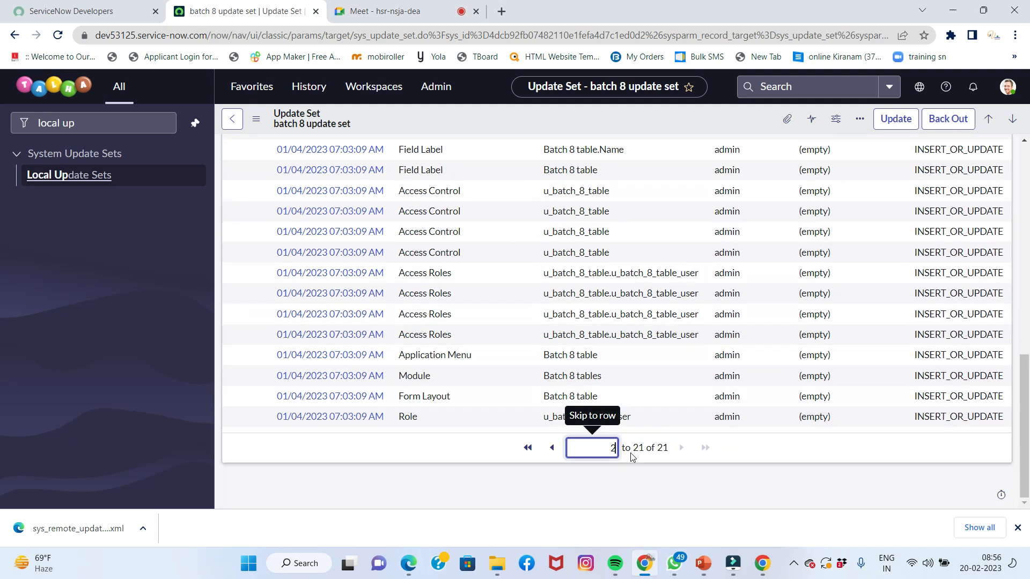
click(551, 448)
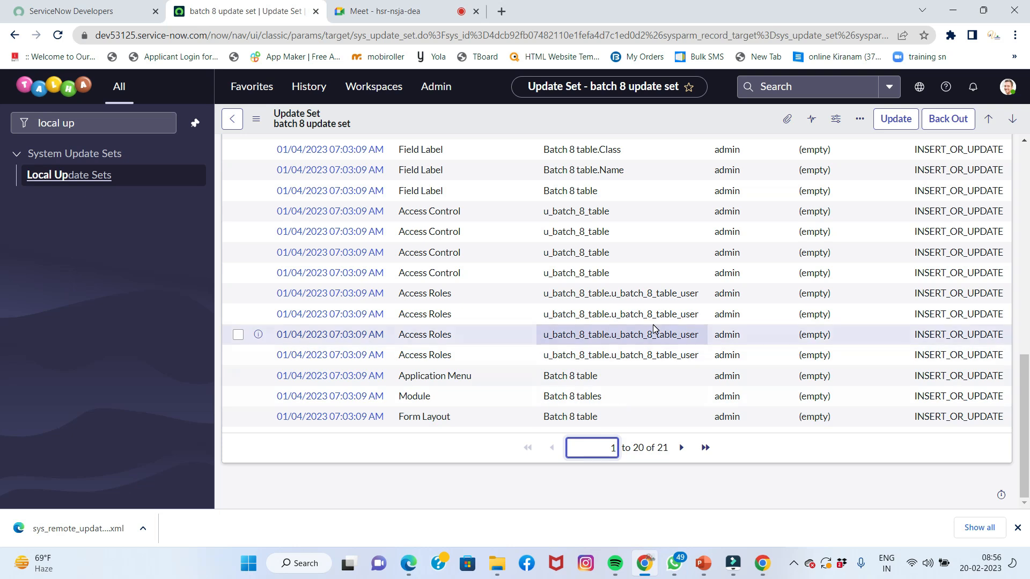
scroll(654, 329, up, 5)
scroll(502, 279, up, 5)
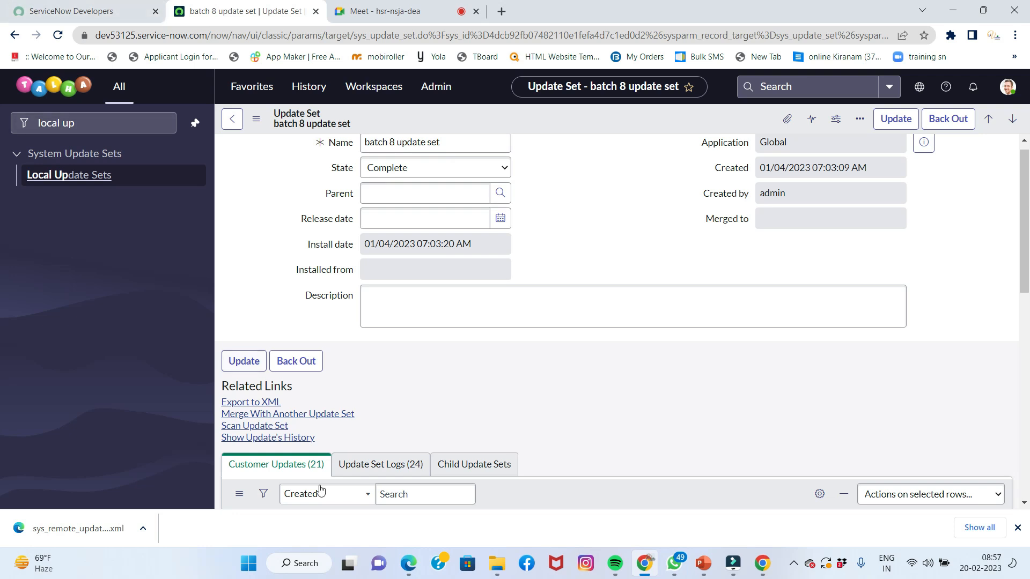
In the target instance, filter the application navigator by 'retr' to show Retrieved Update Sets
click(408, 563)
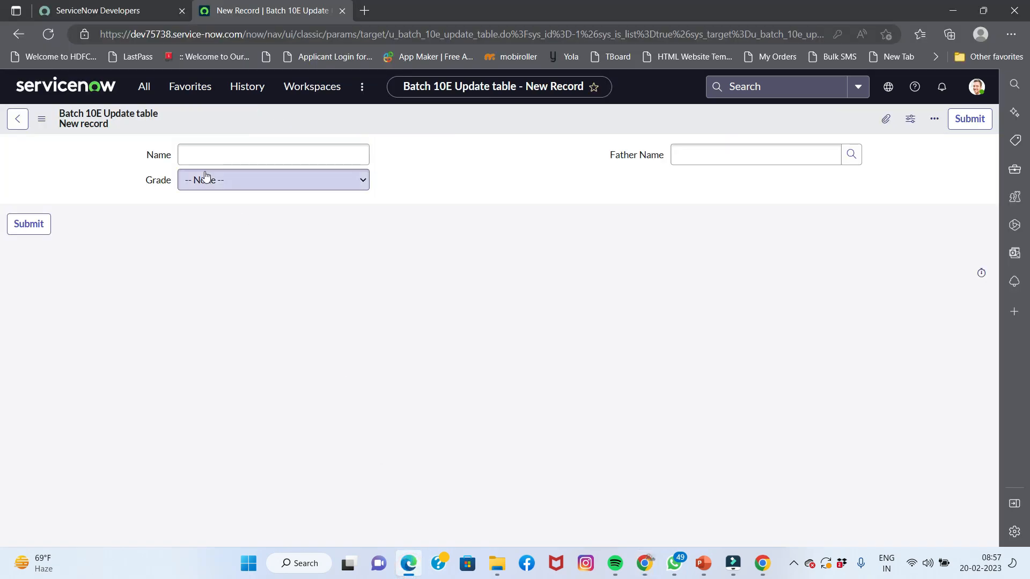
click(144, 95)
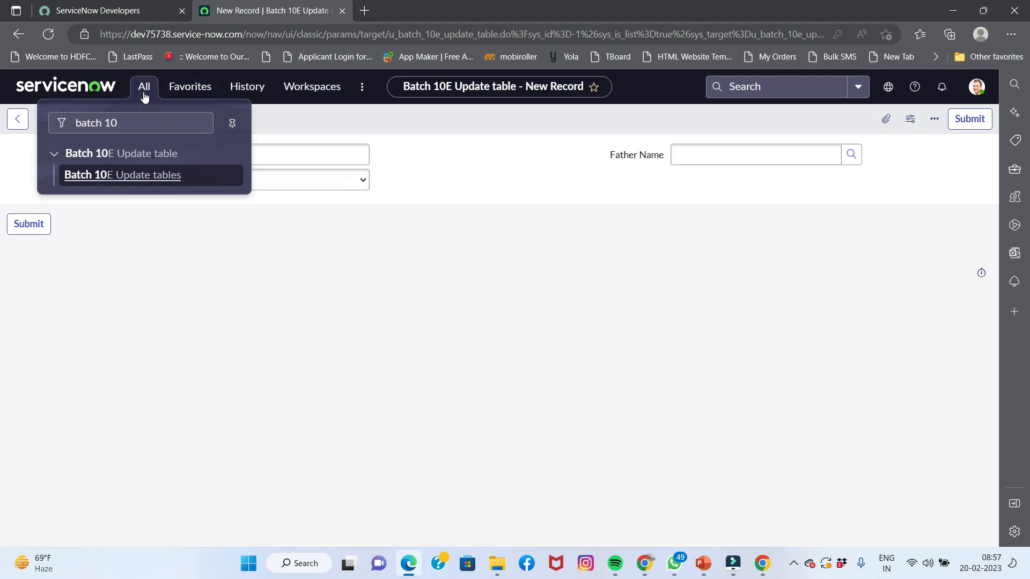
click(143, 119)
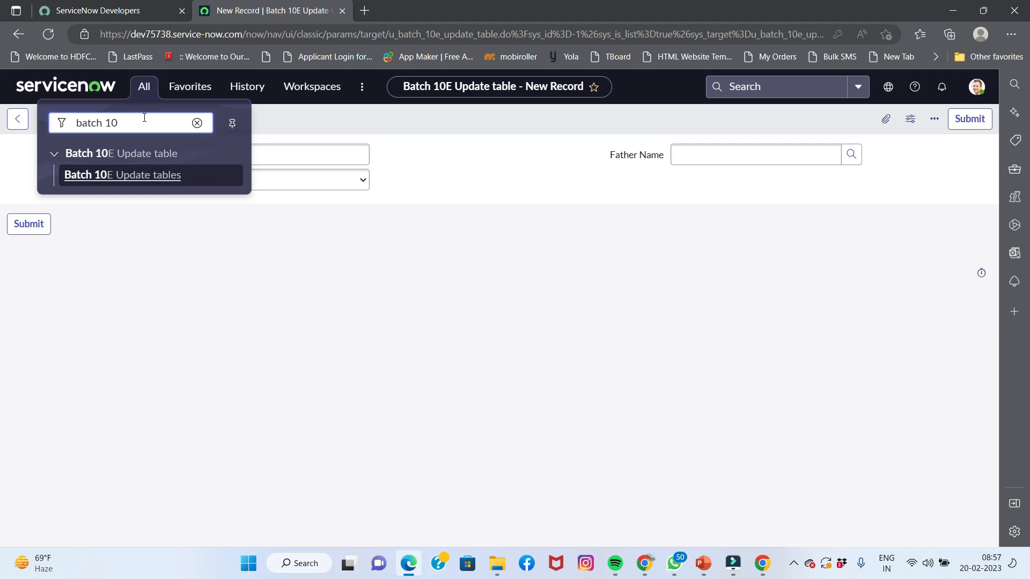
triple_click(125, 123)
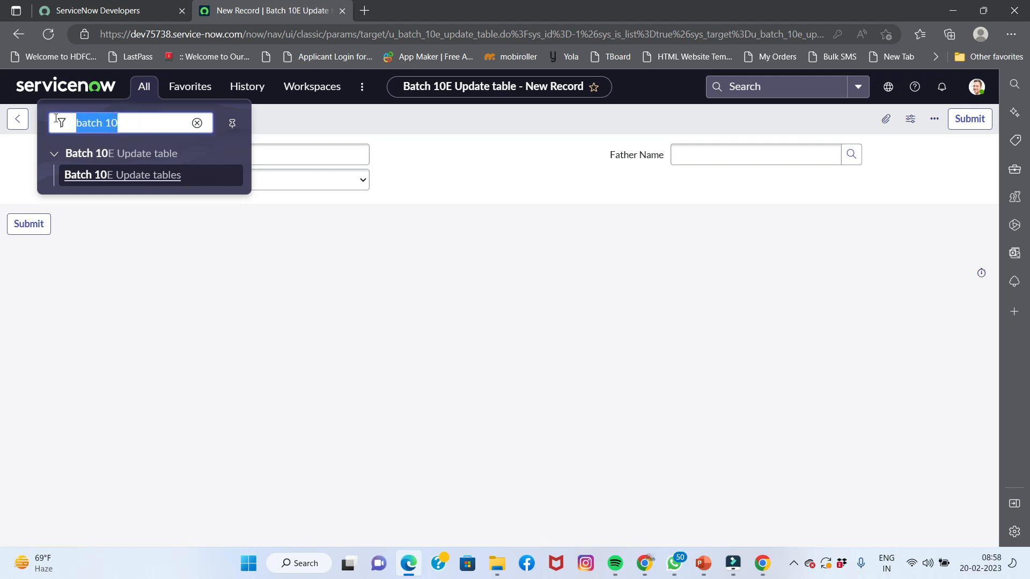
text(retr)
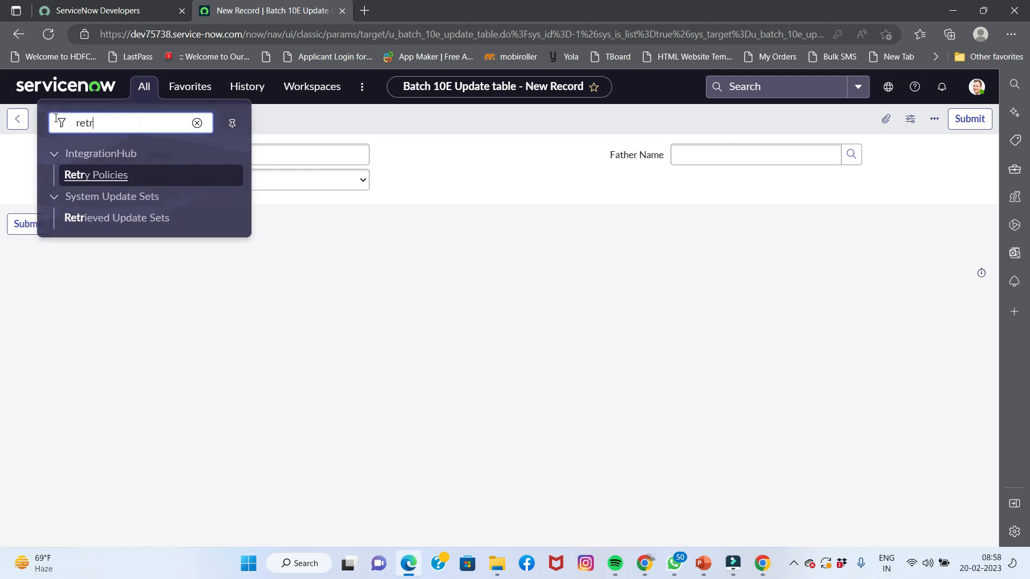
Open the committed Batch 10E Update Set and review its 24 INSERT_OR_UPDATE customer updates
click(111, 218)
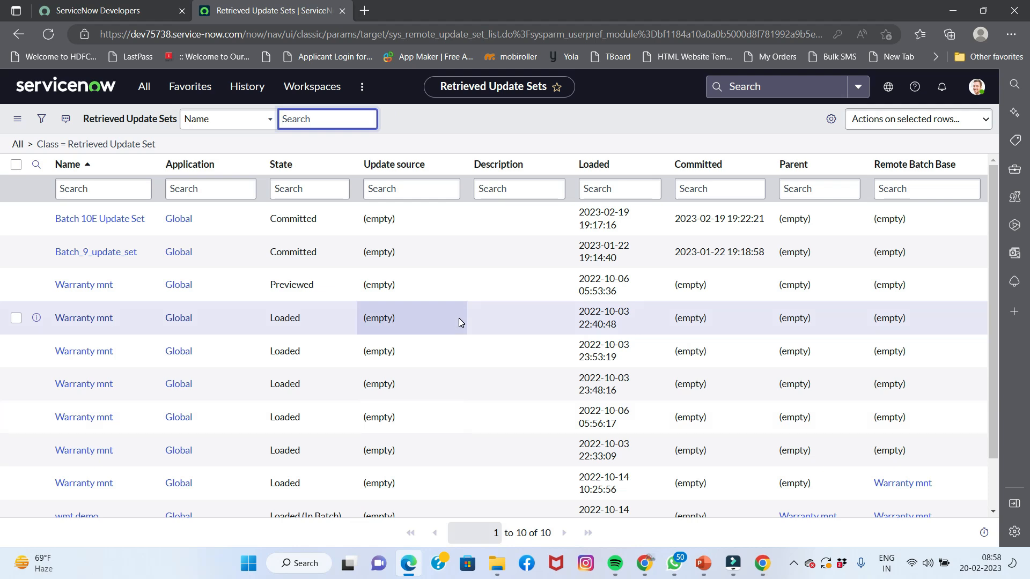
click(117, 217)
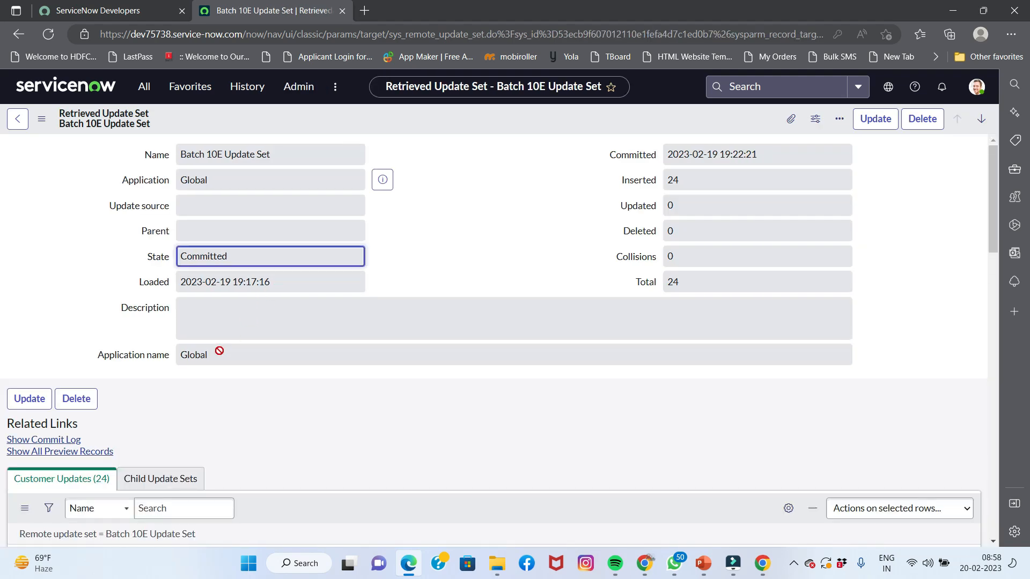
scroll(269, 375, down, 5)
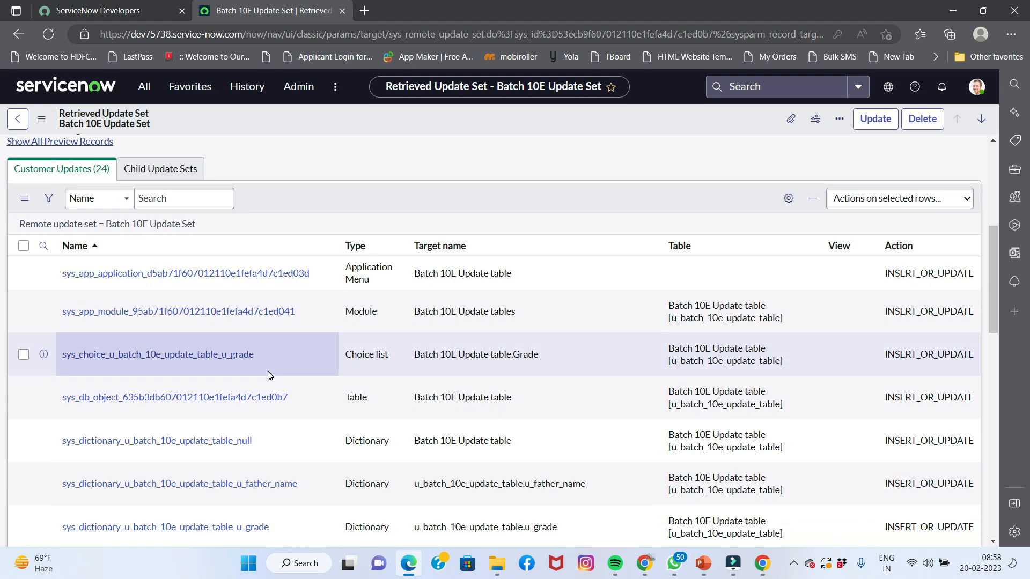
scroll(268, 371, up, 3)
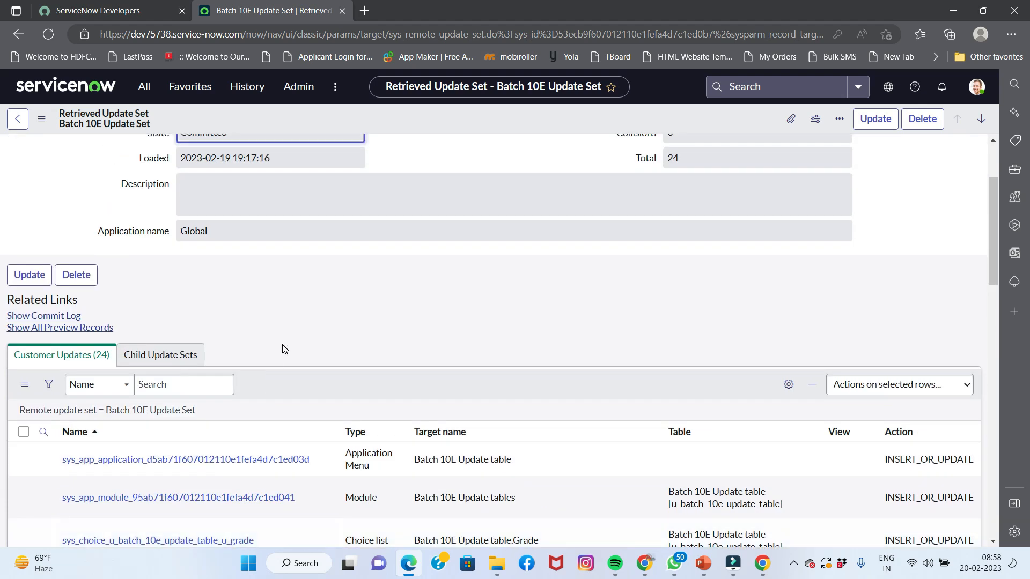
scroll(282, 346, down, 10)
scroll(283, 348, down, 7)
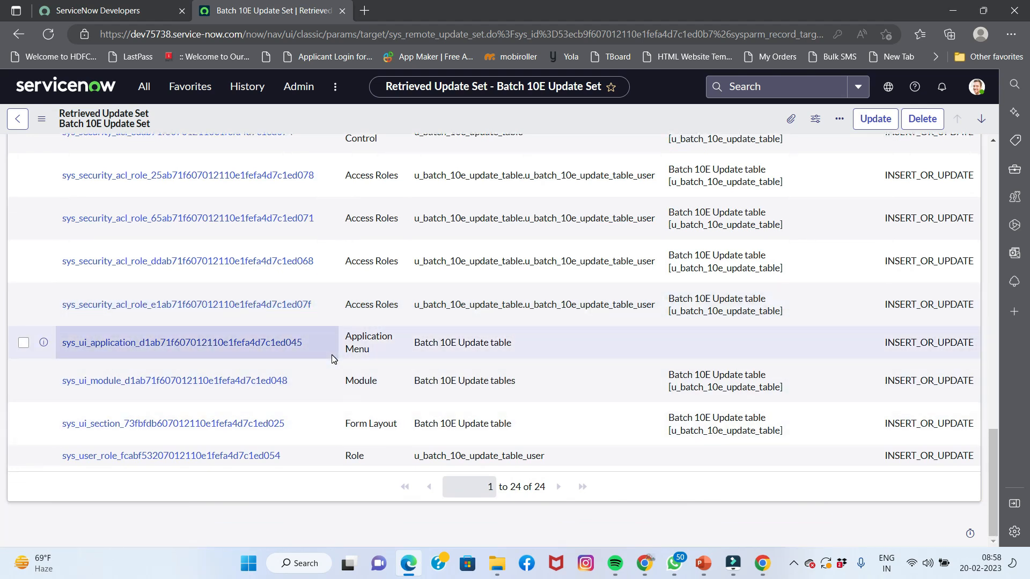
Start the PowerPoint training slideshow from slide 12
click(702, 563)
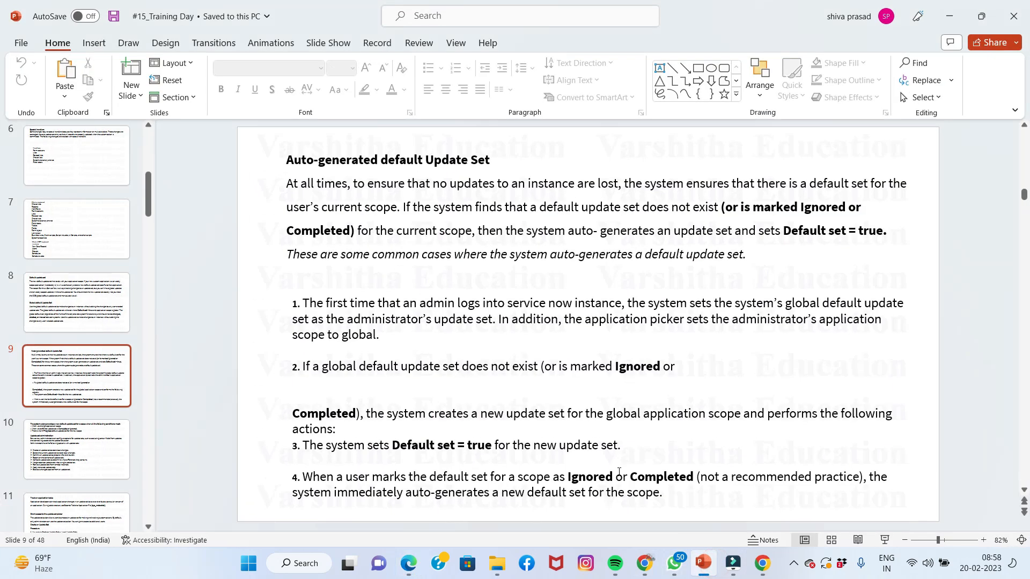
scroll(108, 444, down, 3)
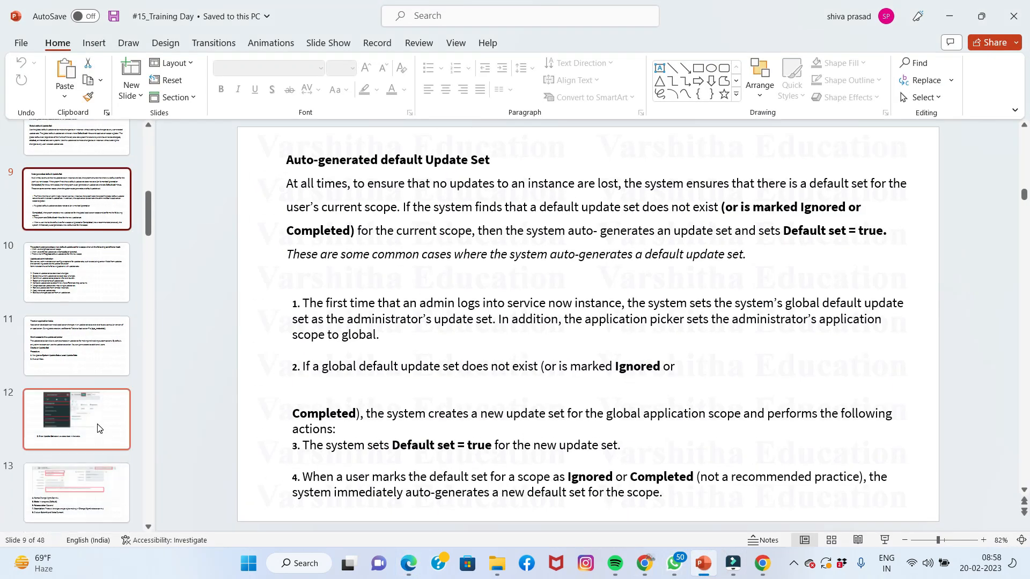
click(98, 428)
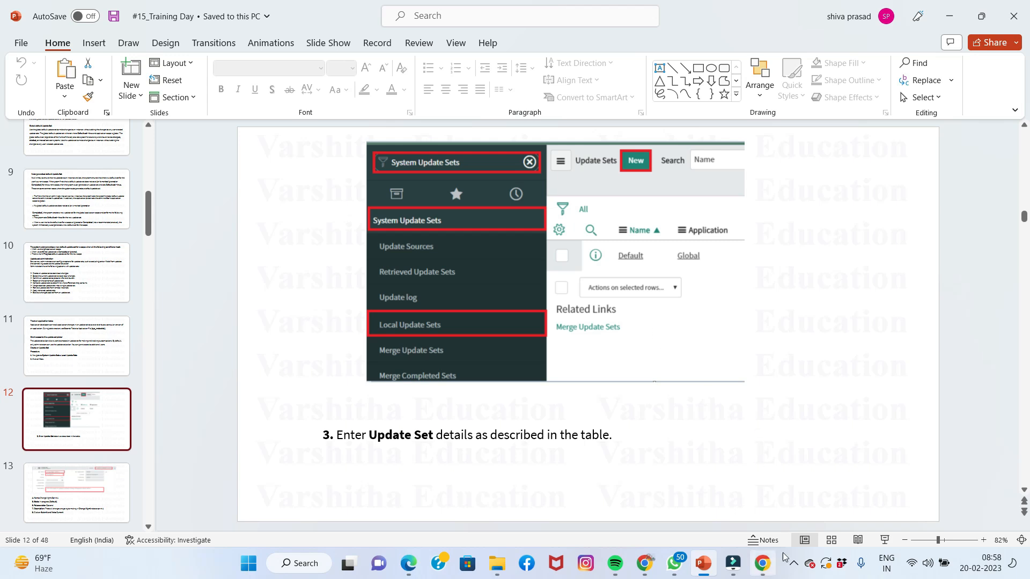
click(884, 539)
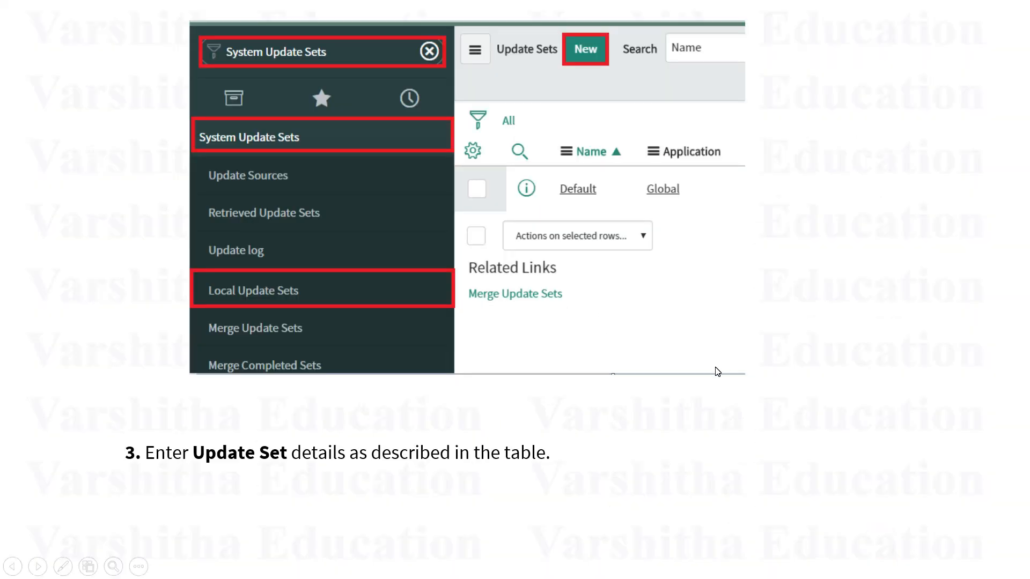
Advance through the Export and Import XML slides to the imported record preview slide
click(718, 372)
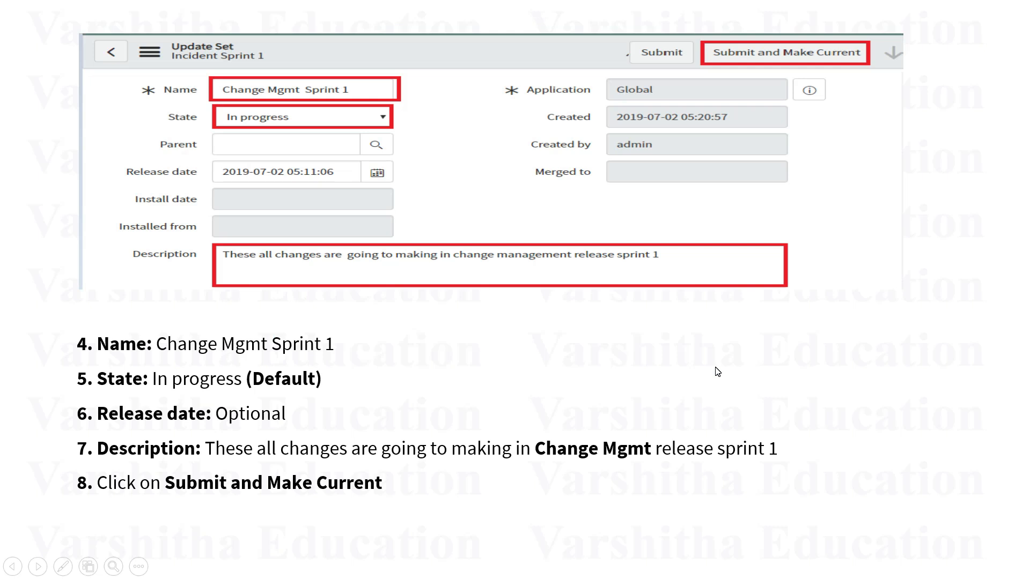
click(718, 372)
key(Right)
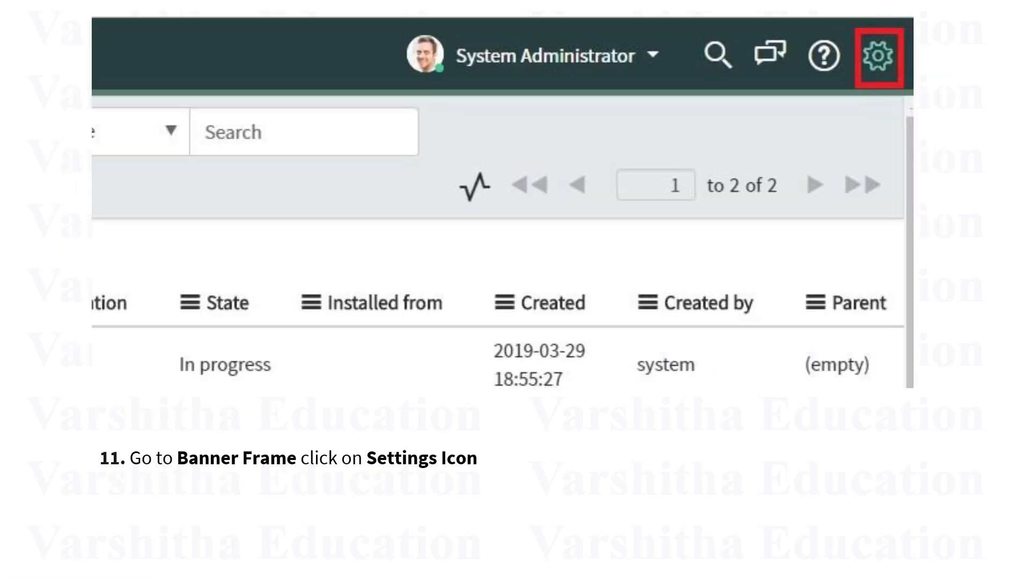
key(Right)
key(Right)
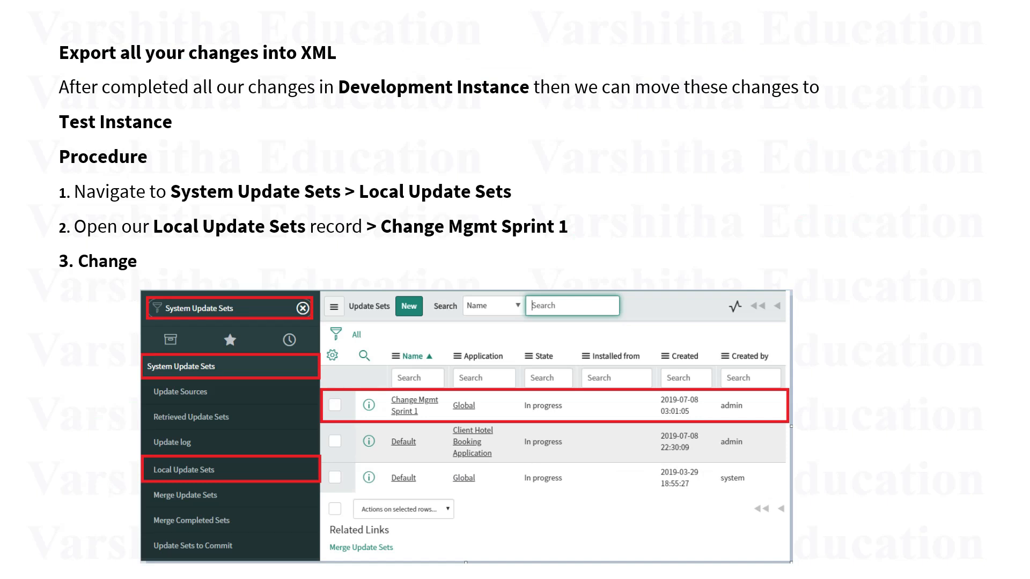
key(Right)
key(Right)
key(Right)
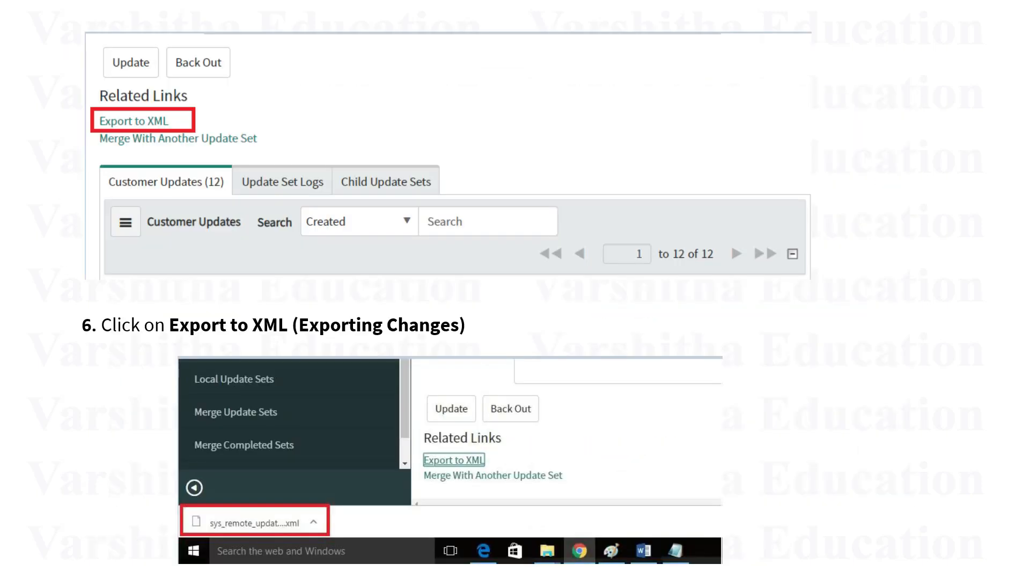
key(Right)
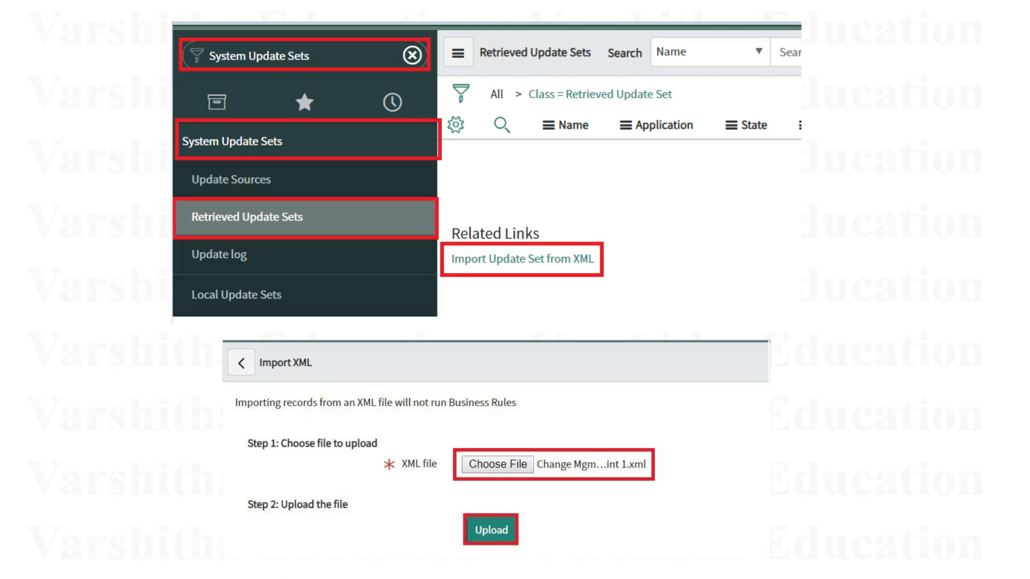
key(Right)
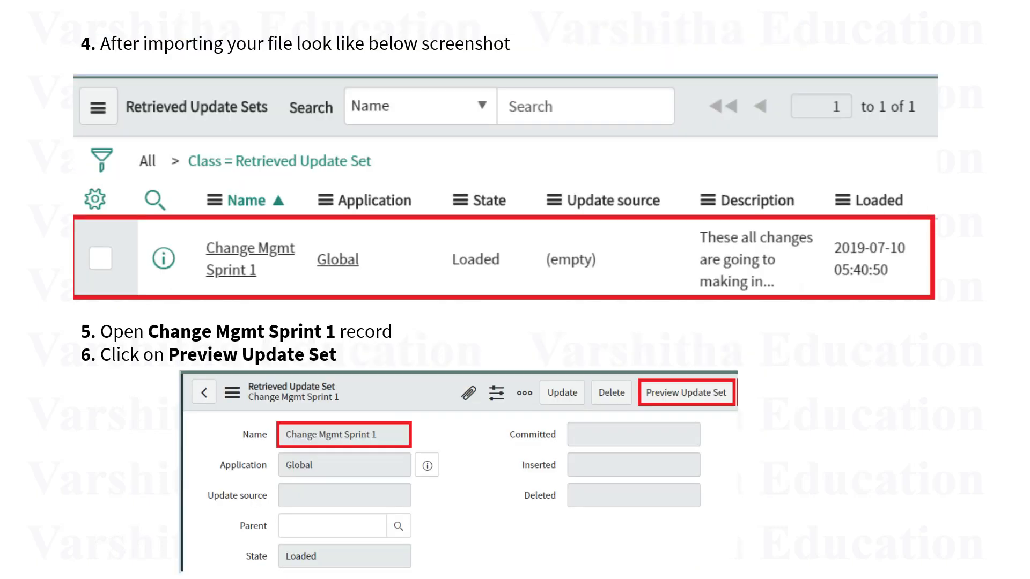
key(Right)
key(Right)
key(Right)
key(Right)
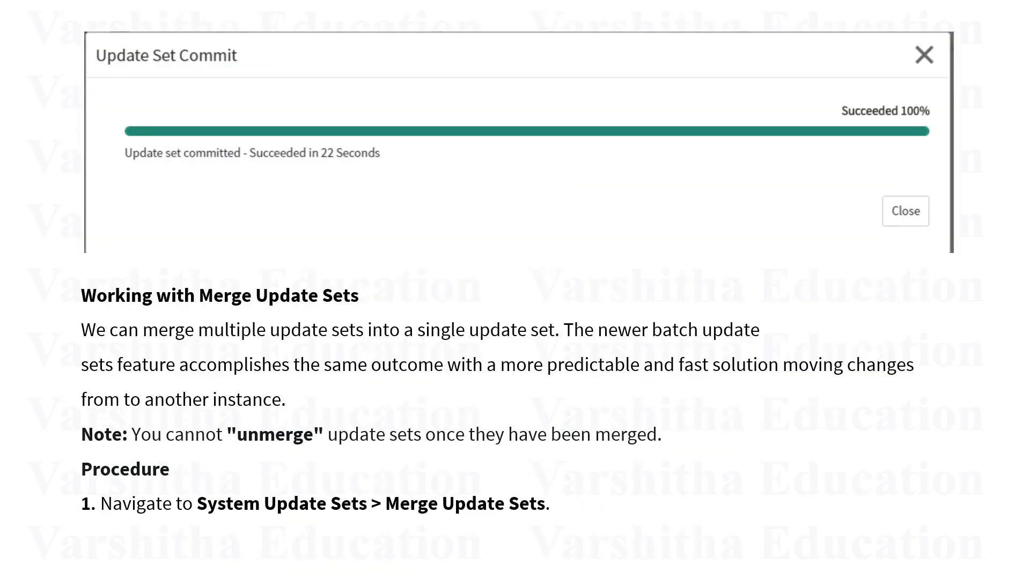